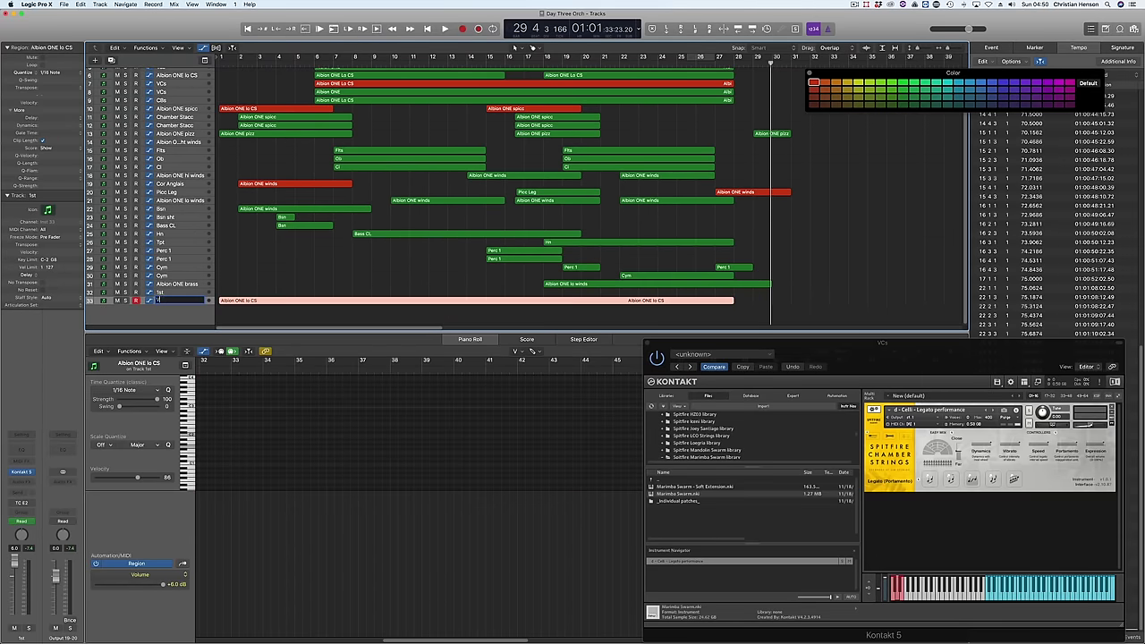
Move the merged Albion ONE winds region onto the 1st track so it starts at bar 1
scroll(287, 223, "up", 3)
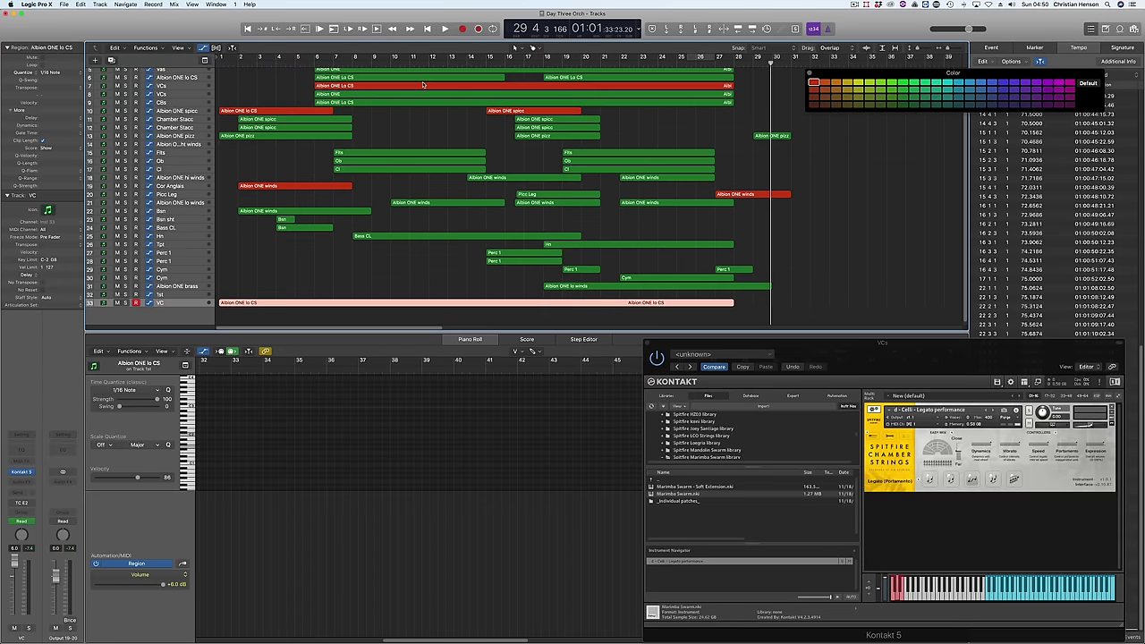
left_click(287, 223)
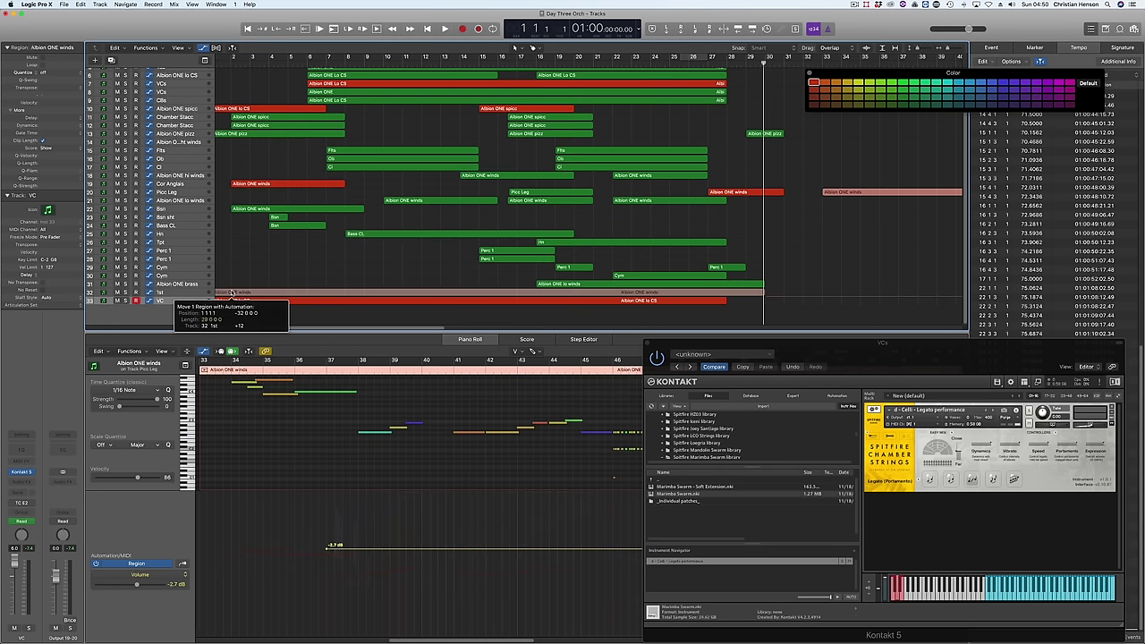
left_click_drag(220, 293, 202, 295)
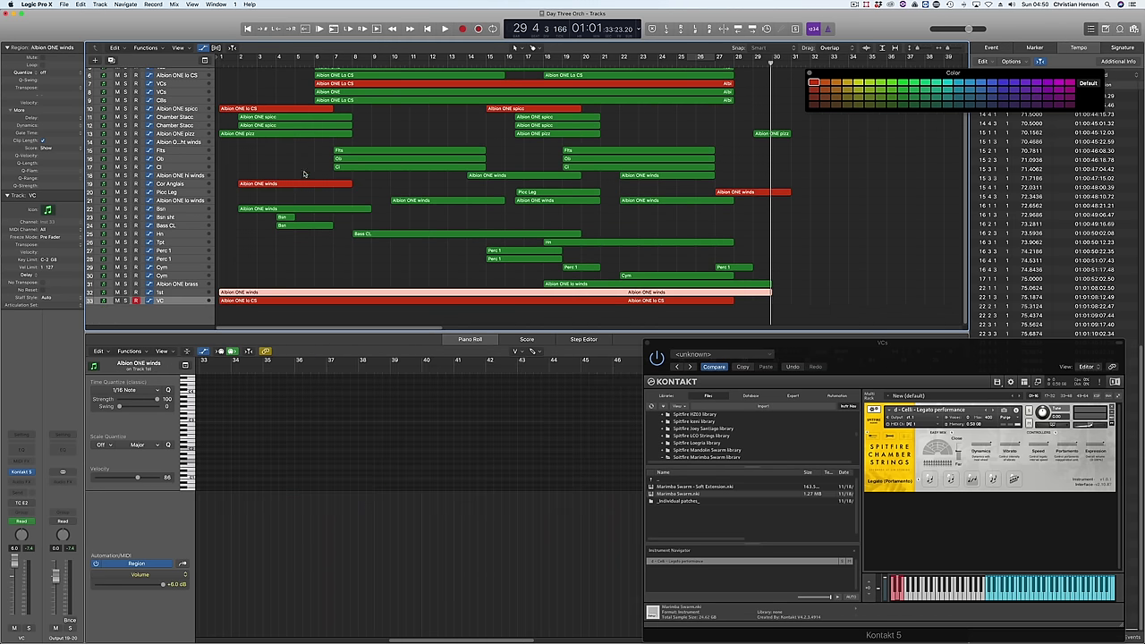
Mute the original Albion ONE winds regions on the Cor Anglais and Picc Leg tracks
scroll(304, 174, "up", 2)
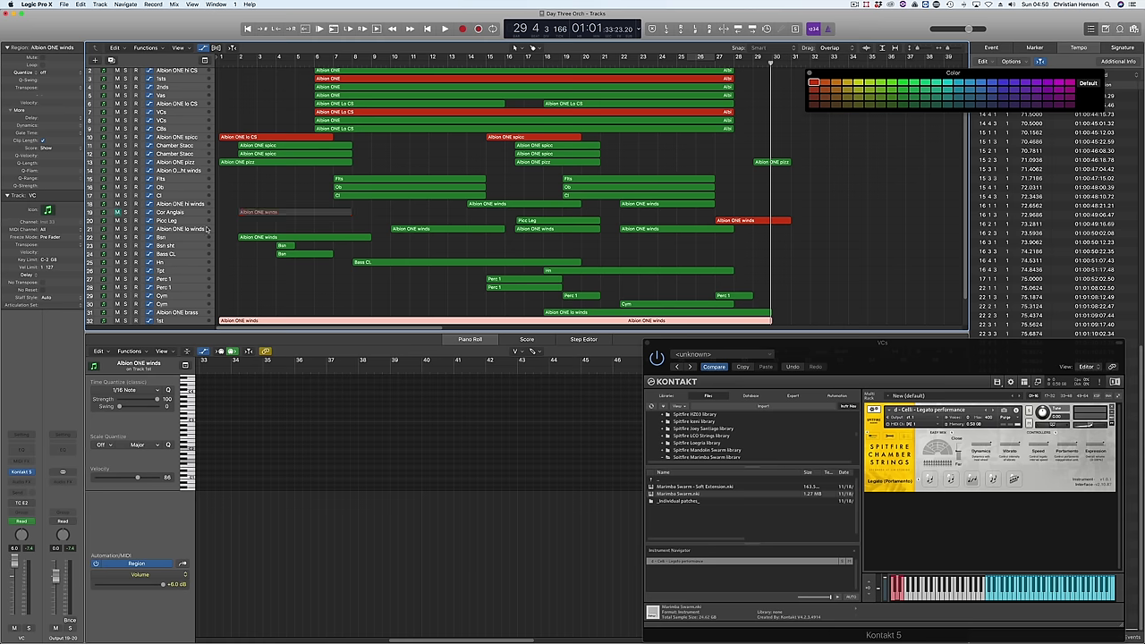
left_click(748, 220)
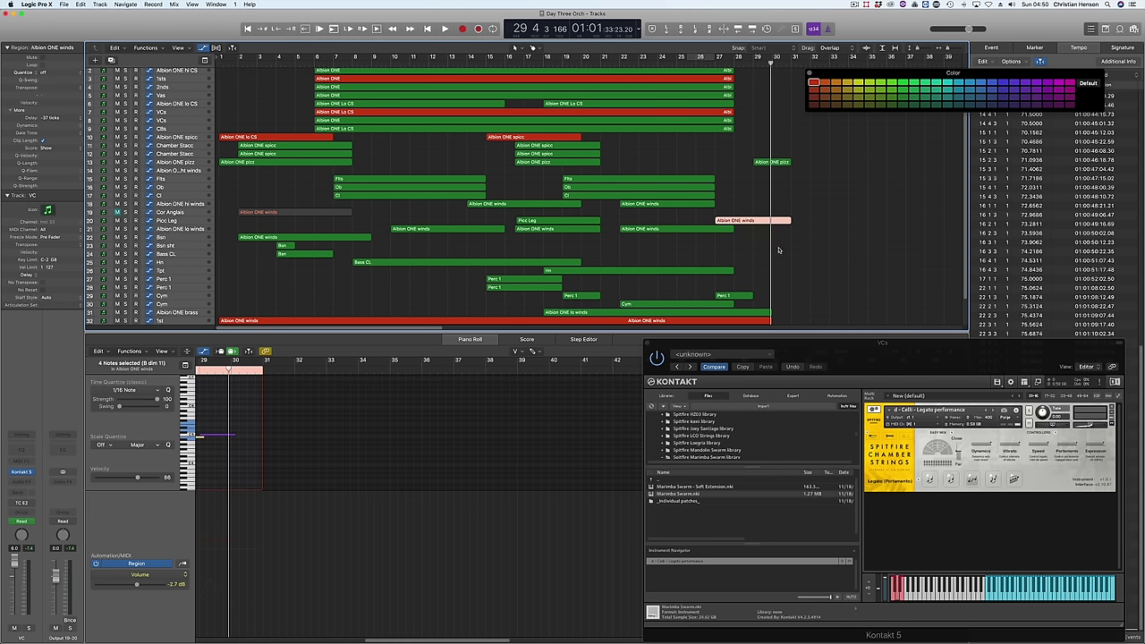
left_click(777, 260)
scroll(266, 186, "down", 3)
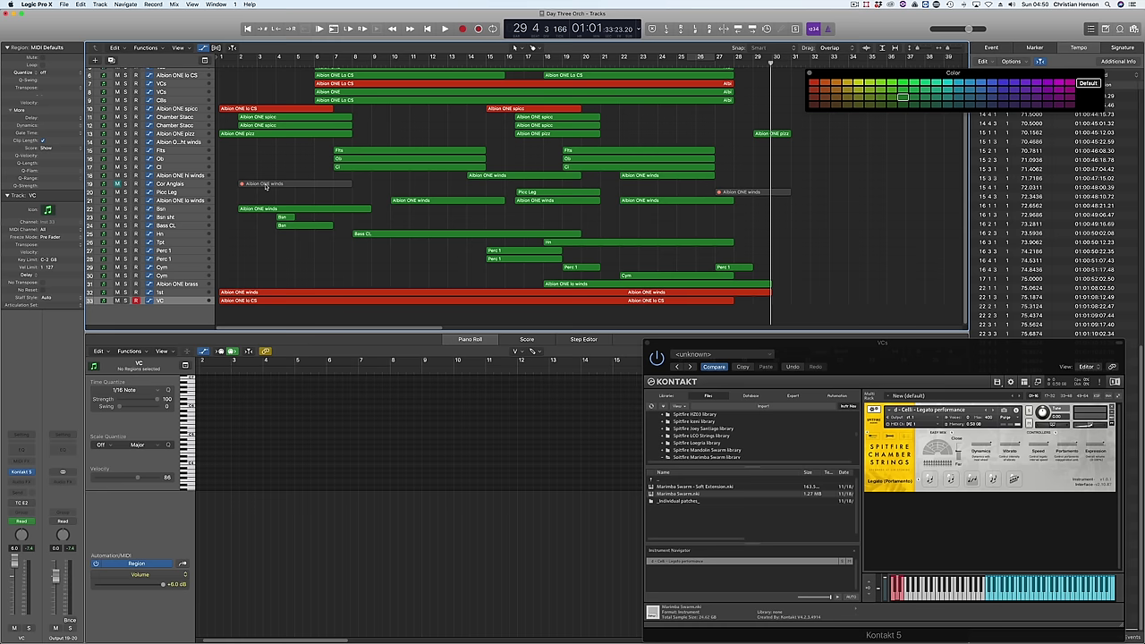
Extend the VC region to the end of the 1st region and show both regions in a separate Score window
left_click_drag(732, 297, 771, 309)
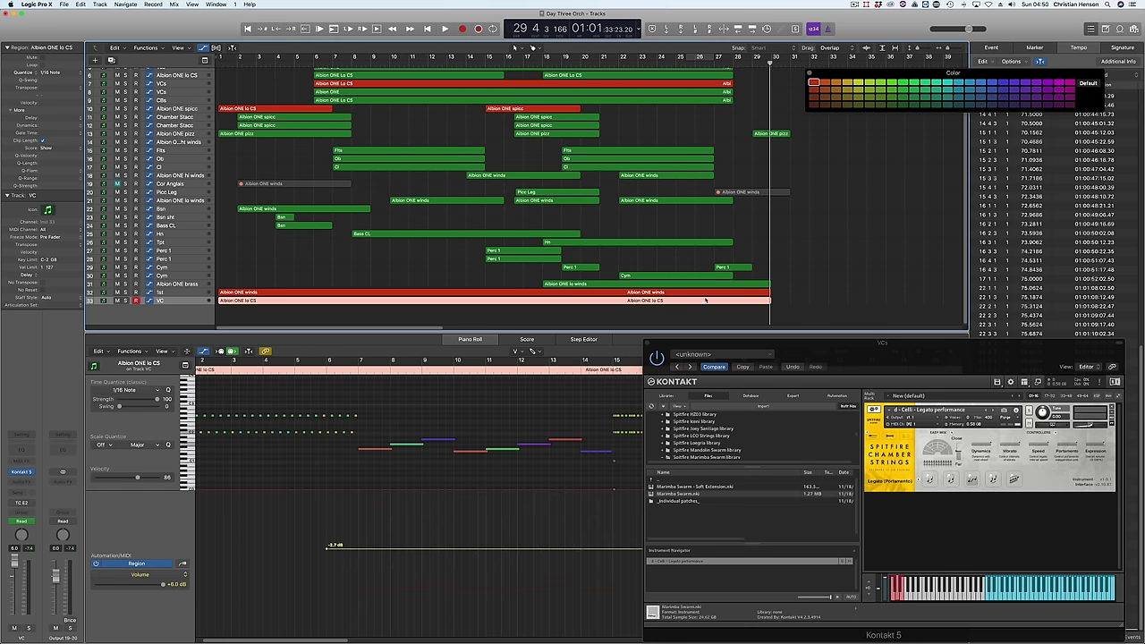
left_click_drag(304, 286, 340, 322)
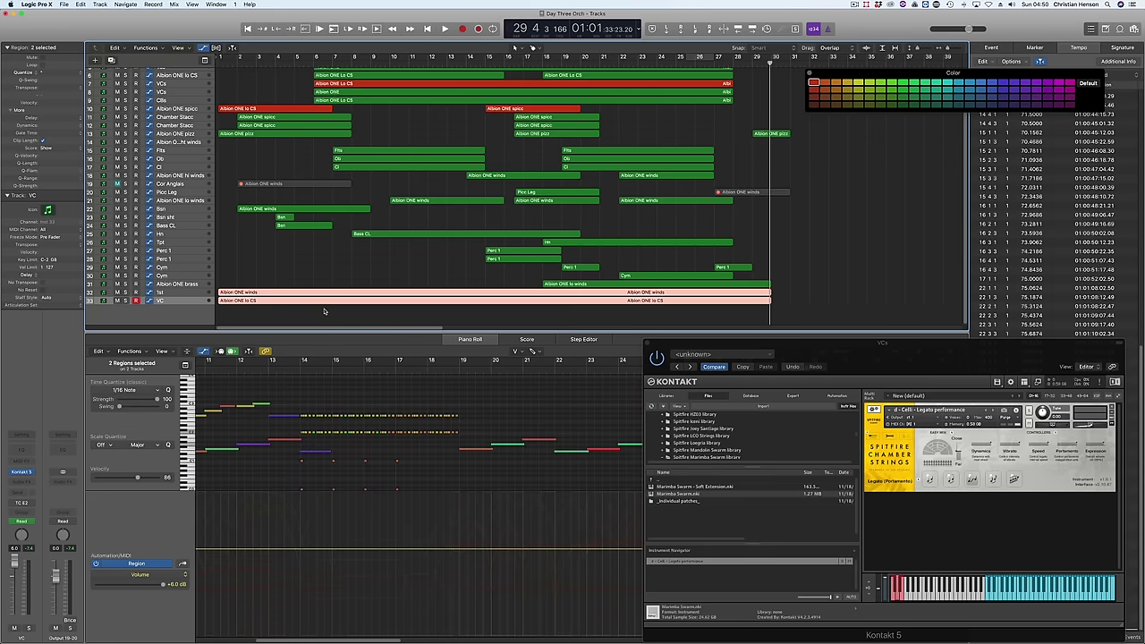
key("super+5")
left_click_drag(412, 314, 639, 486)
left_click_drag(184, 22, 254, 50)
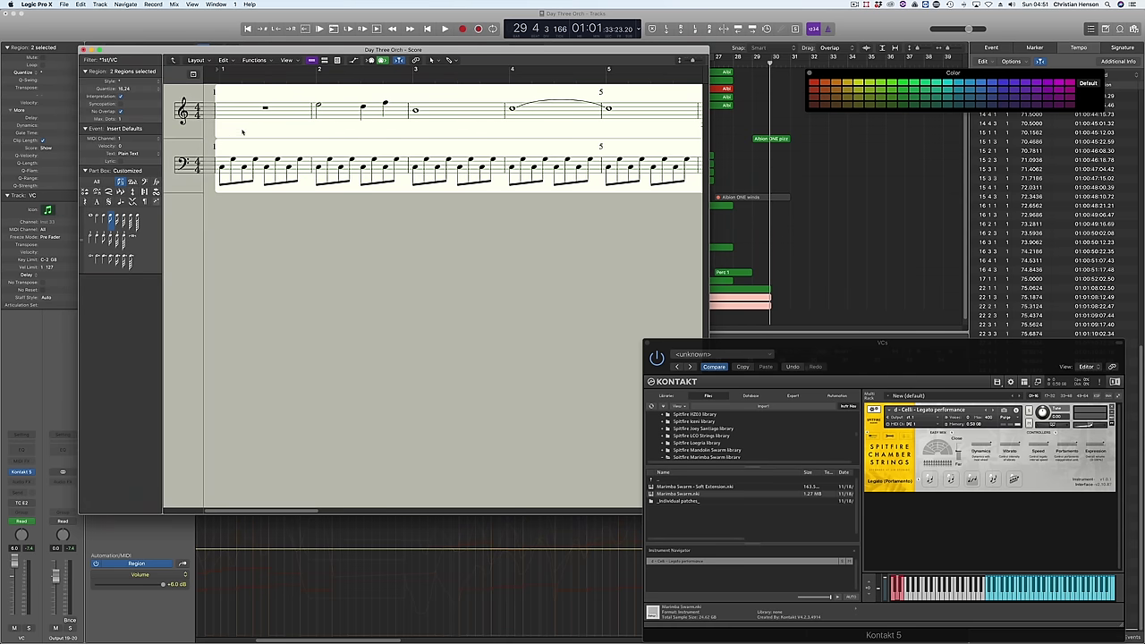
Show the score in page view and examine the notation of the 1st and VC parts on both pages
scroll(290, 81, "right", 2)
scroll(254, 185, "left", 2)
left_click(337, 61)
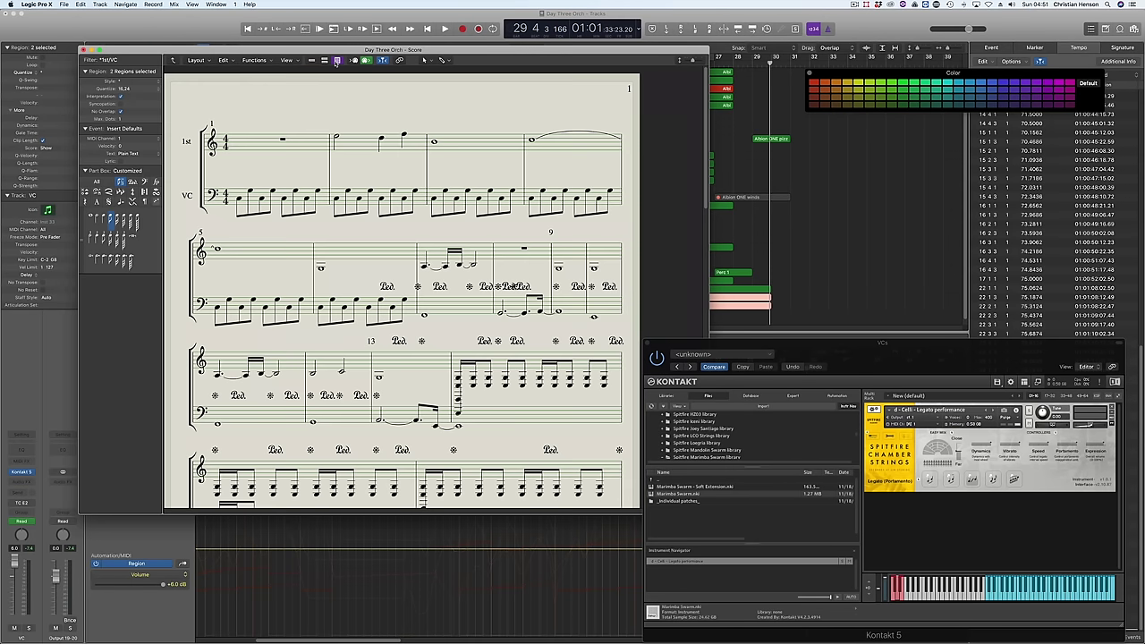
left_click(254, 60)
left_click(344, 162)
scroll(377, 233, "down", 15)
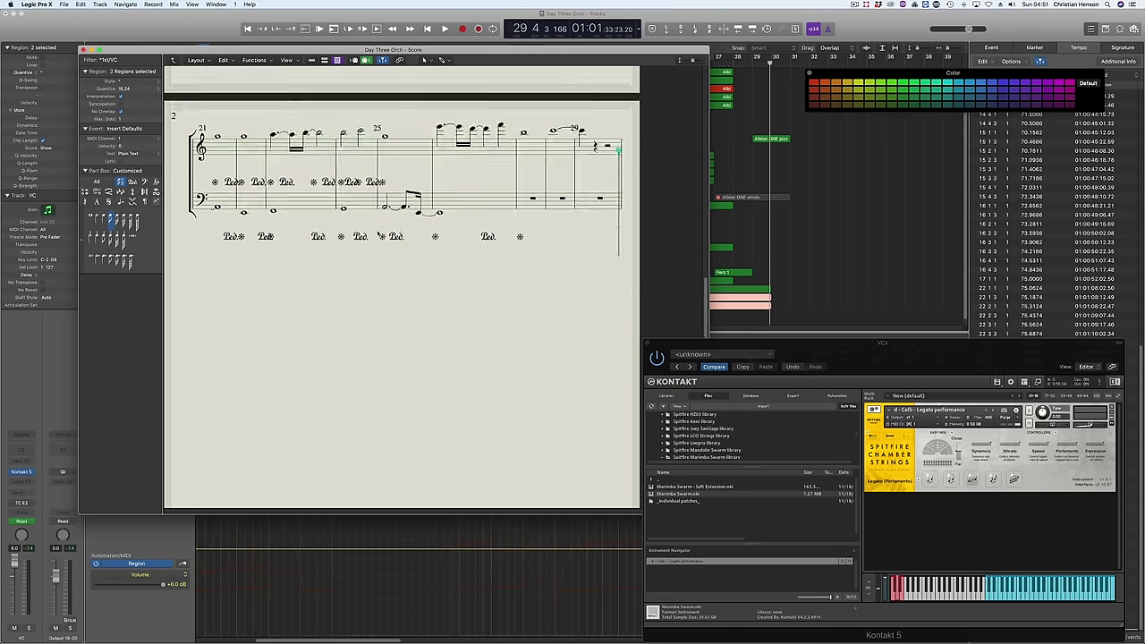
scroll(378, 234, "up", 14)
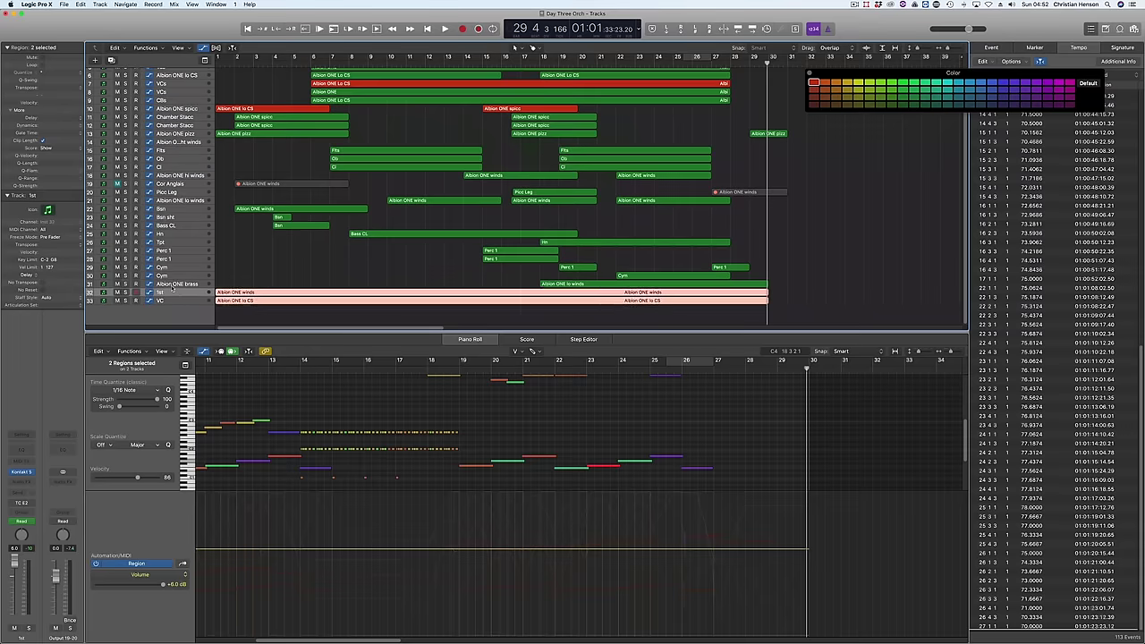
Select the 1st track's region and examine the note lengths of its opening phrases in the piano roll
key("Down")
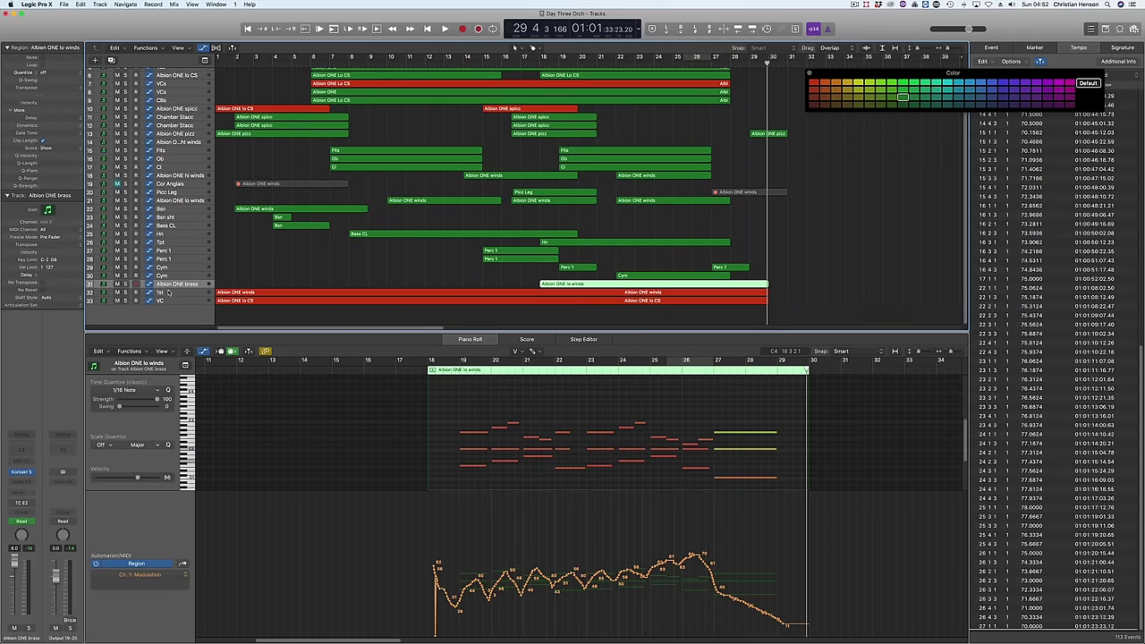
key("Up")
scroll(517, 304, "up", 5)
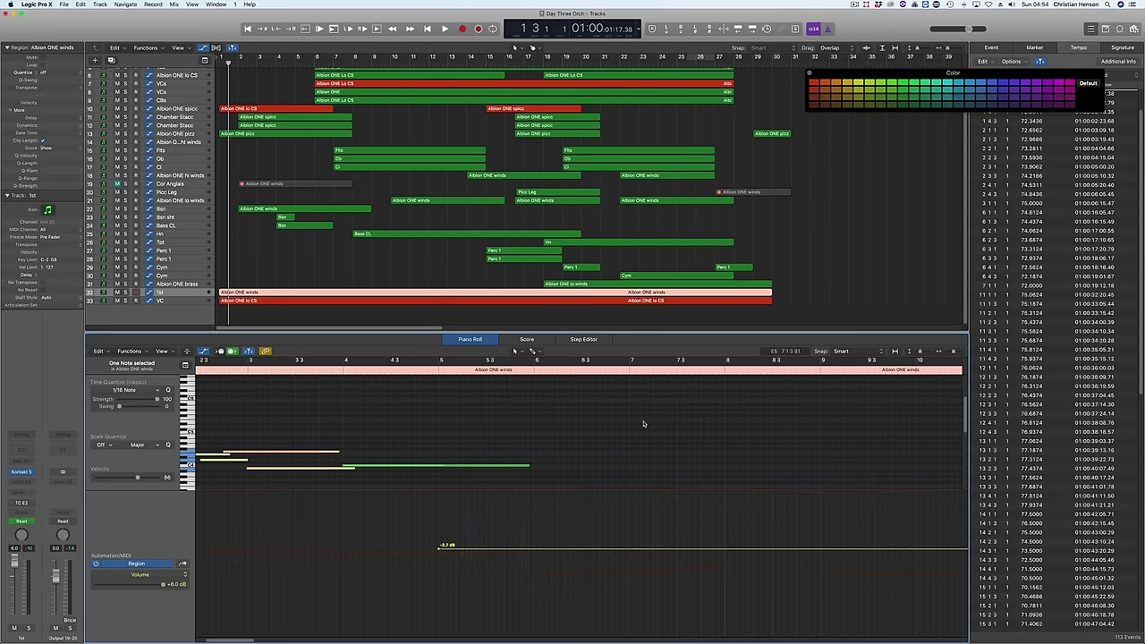
scroll(642, 425, "left", 3)
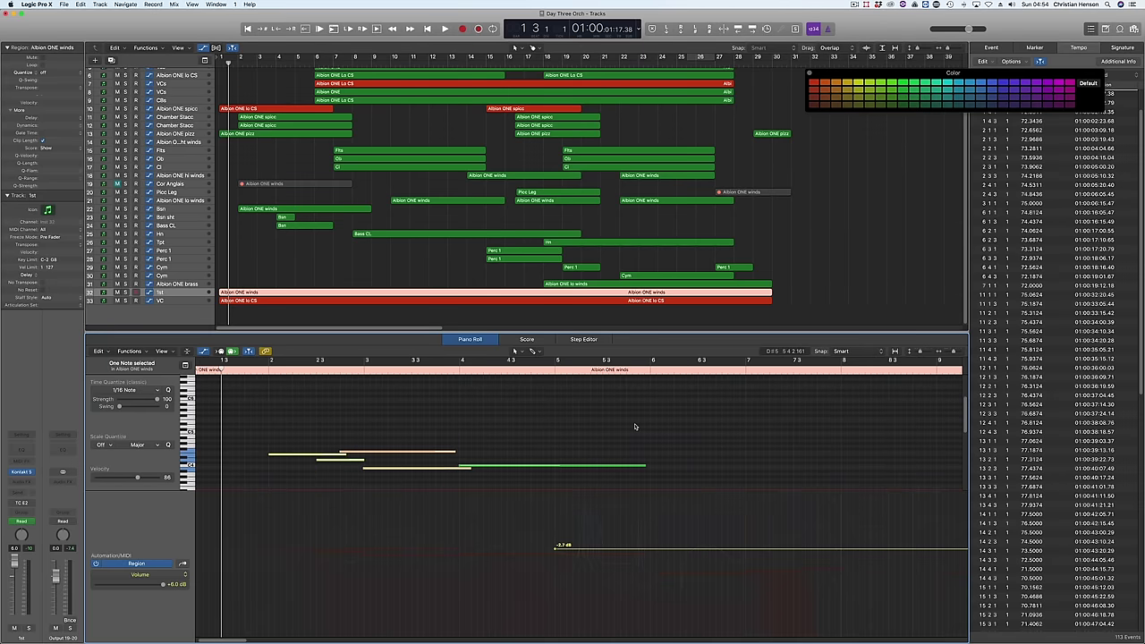
scroll(324, 432, "down", 3)
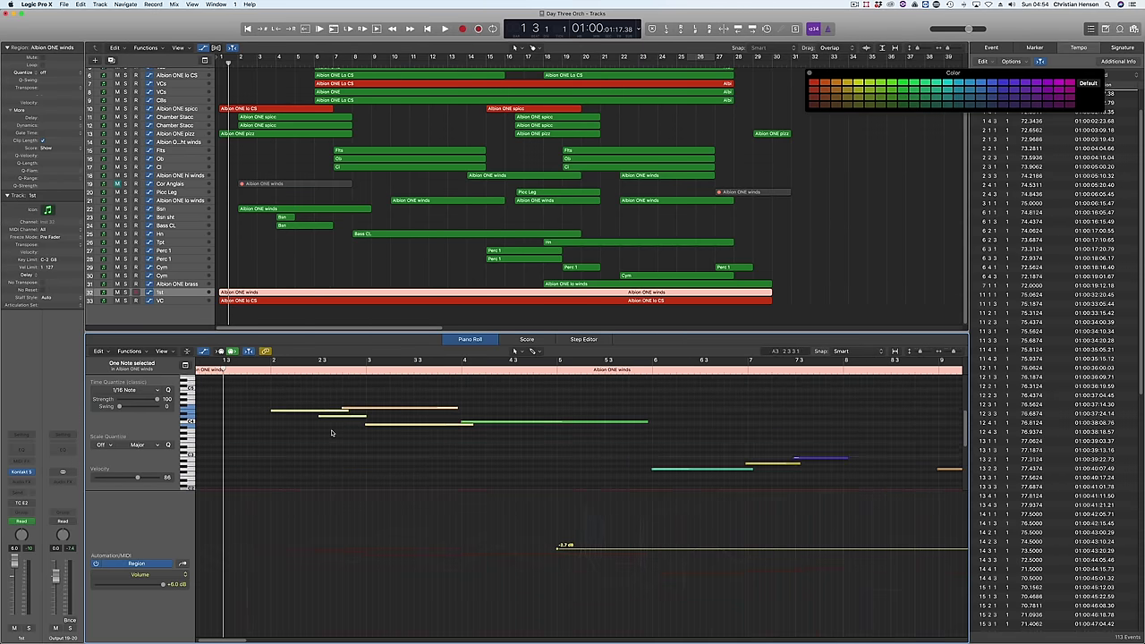
scroll(333, 434, "right", 5)
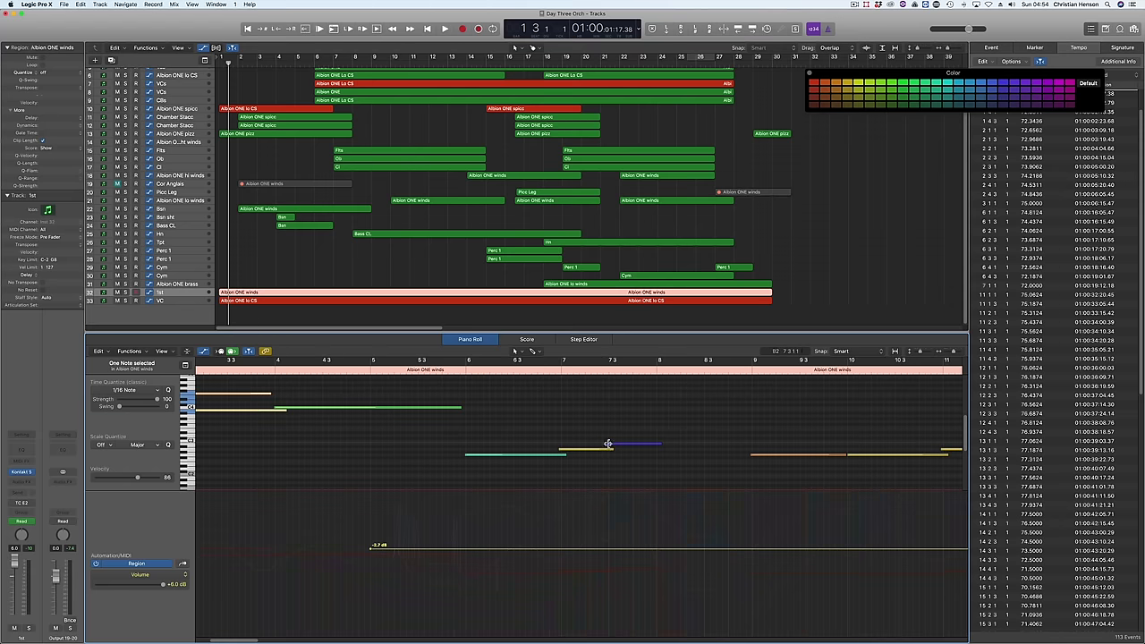
scroll(483, 403, "left", 5)
Re-quantize all notes in the 1st region by switching the time quantize to 1/8 Note and back to 1/16 Note
key("super+a")
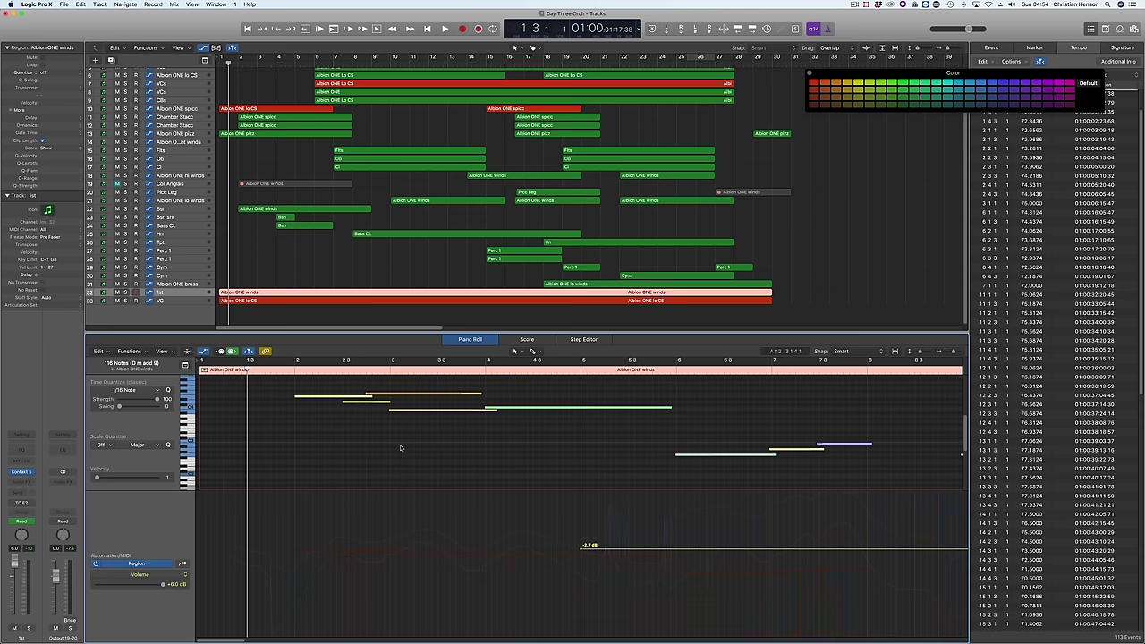
left_click(158, 391)
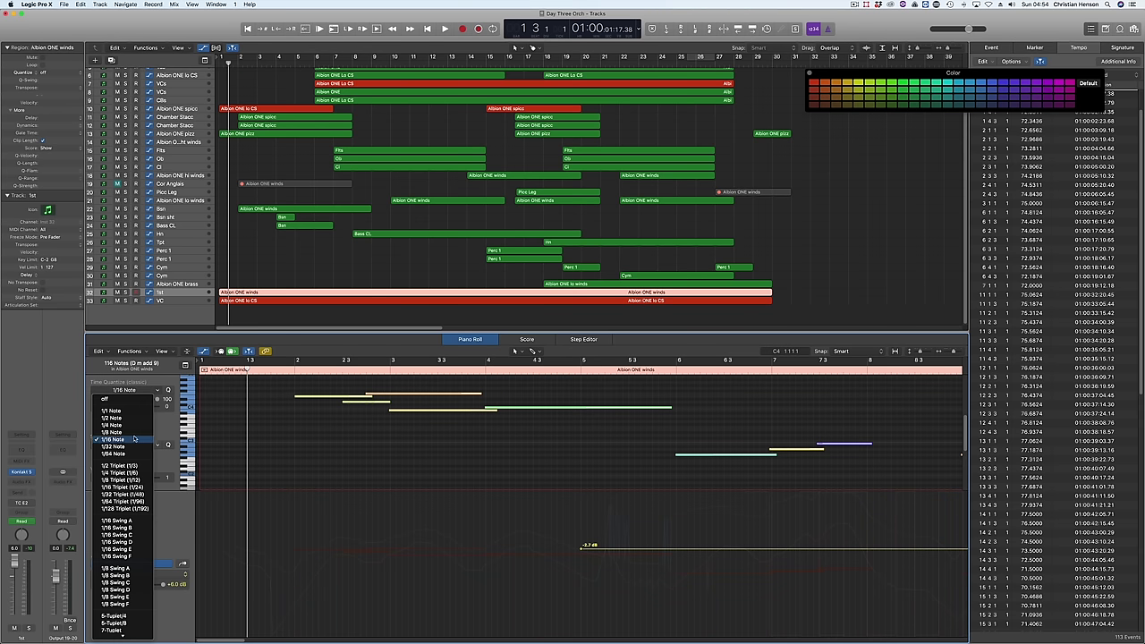
left_click(136, 433)
left_click(158, 391)
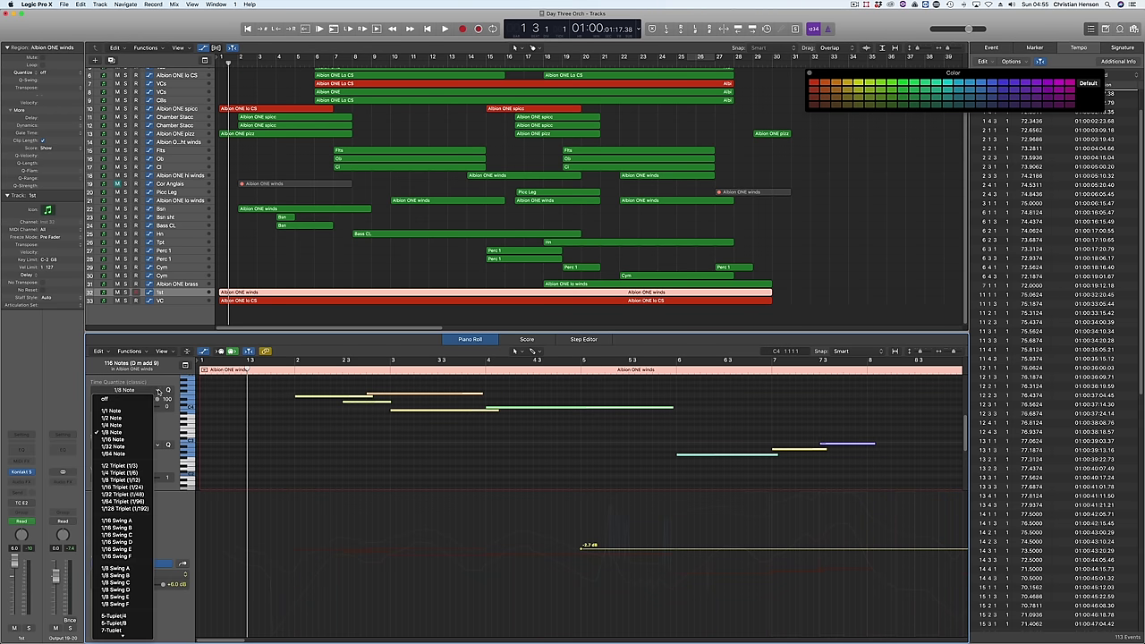
left_click(141, 443)
left_click(376, 463)
Trim the overlapping notes of the opening phrase in bars 2 and 3 so they run end to end
scroll(376, 462, "up", 2)
scroll(376, 462, "down", 1)
left_click_drag(314, 402, 452, 468)
Trim the overlapping notes in the phrase at bars 6 to 7 and in the phrase running up to bar 13
scroll(357, 460, "right", 5)
scroll(353, 439, "down", 3)
left_click_drag(535, 396, 682, 472)
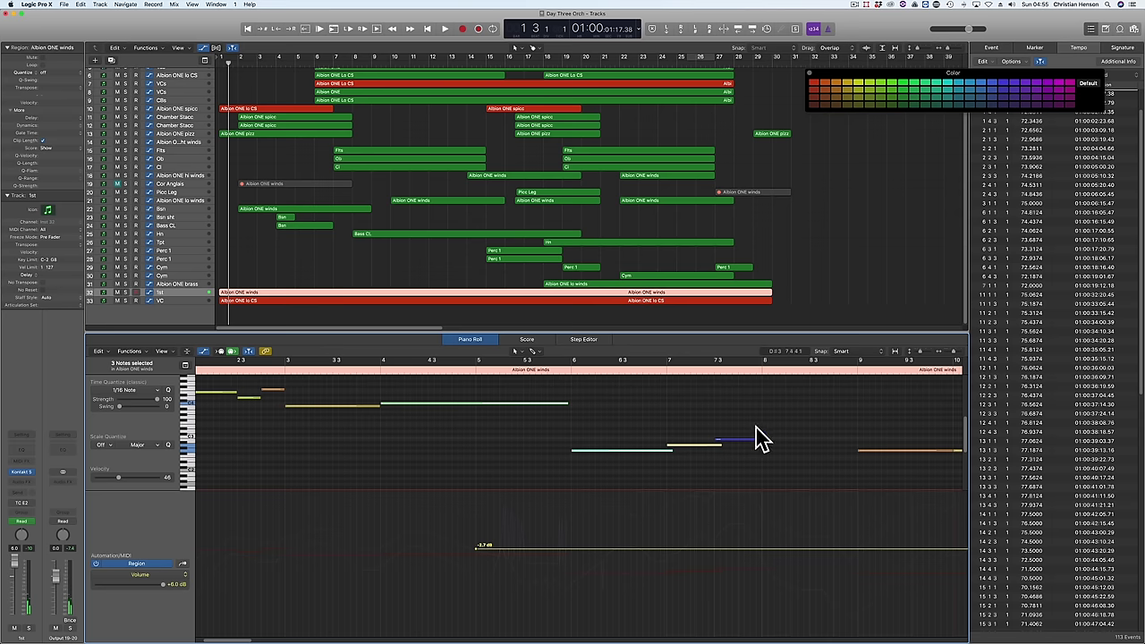
scroll(773, 446, "down", 1)
scroll(775, 446, "up", 3)
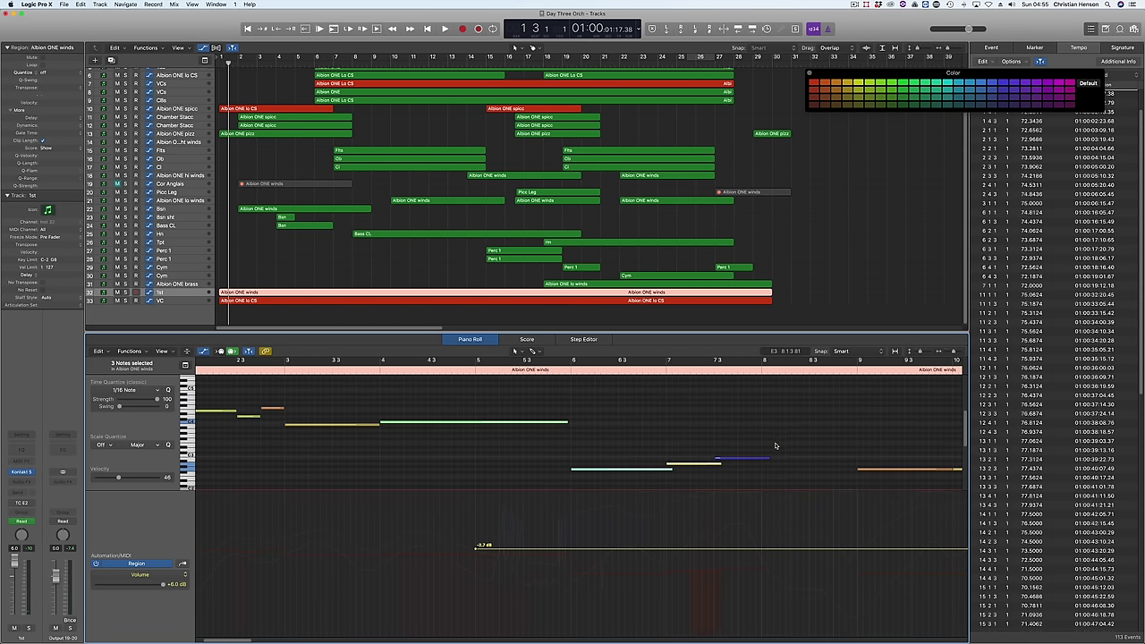
left_click_drag(753, 432, 762, 460)
scroll(685, 449, "right", 8)
left_click_drag(613, 463, 842, 487)
Select the repeated short notes in bars 14 to 17, including the lowest notes at bars 14 and 16
scroll(627, 465, "right", 12)
scroll(451, 441, "down", 4)
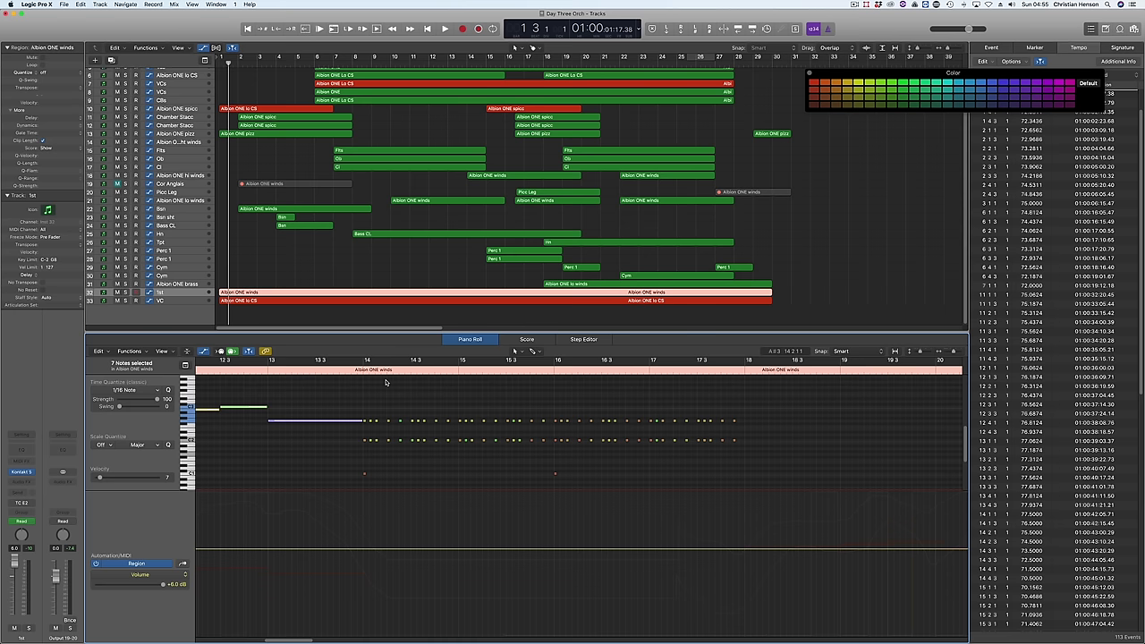
left_click_drag(340, 385, 787, 473)
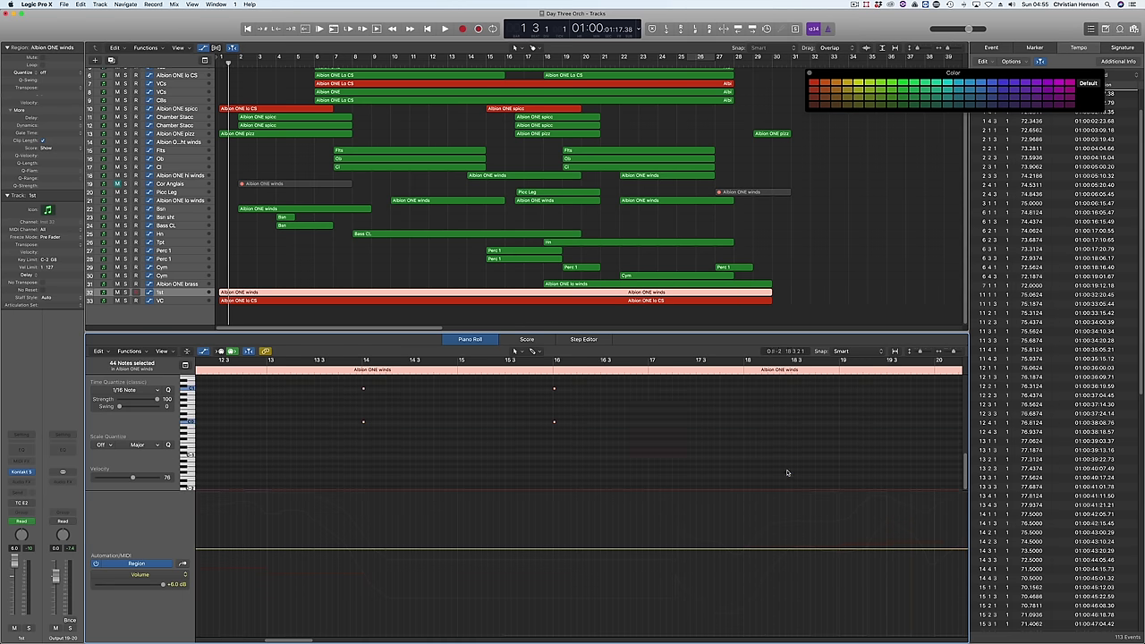
scroll(634, 440, "up", 5)
Trim the overlapping melody notes in bars 18 to 23 of the 1st region
scroll(641, 445, "up", 5)
scroll(626, 443, "right", 3)
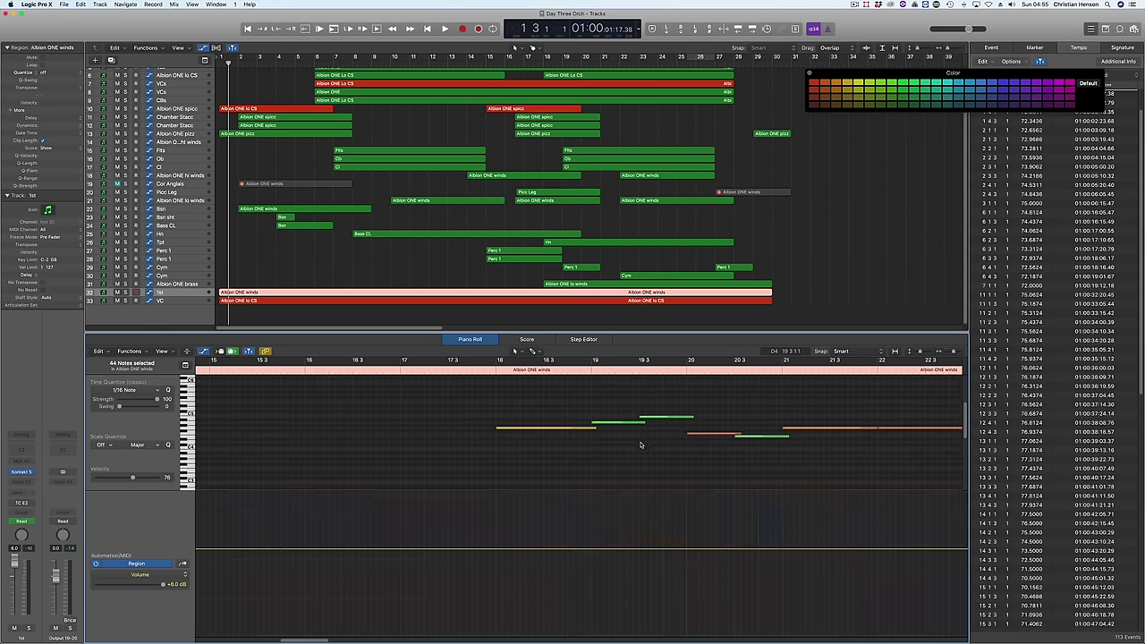
left_click_drag(395, 408, 895, 477)
scroll(889, 474, "up", 4)
scroll(887, 473, "down", 3)
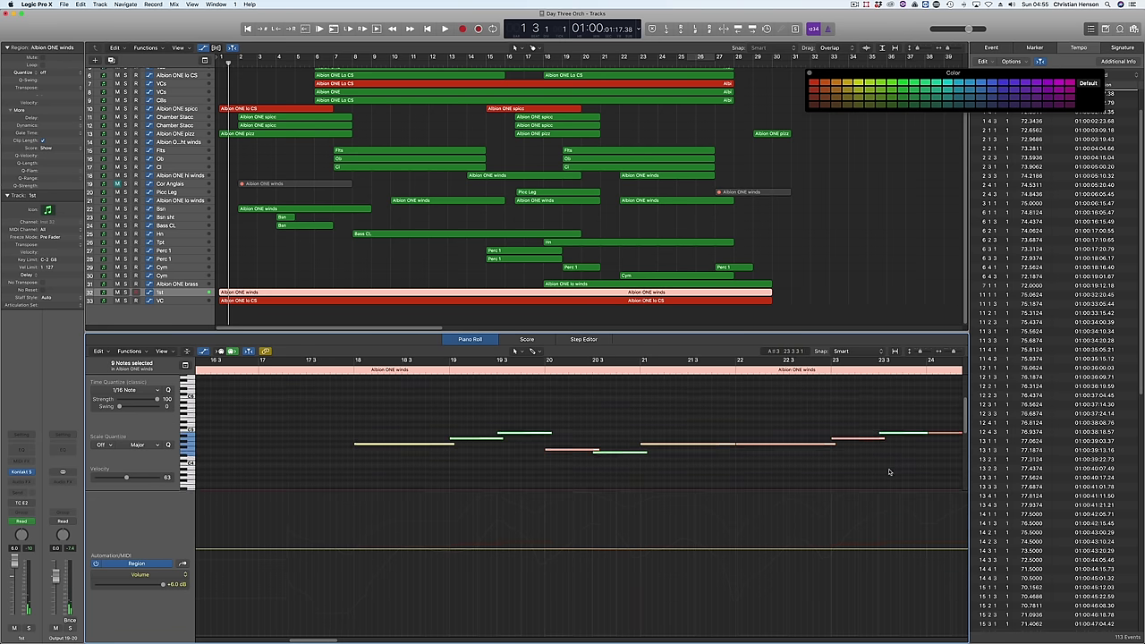
Trim the overlapping melody notes in bars 24 to 27 of the 1st region
scroll(725, 474, "right", 6)
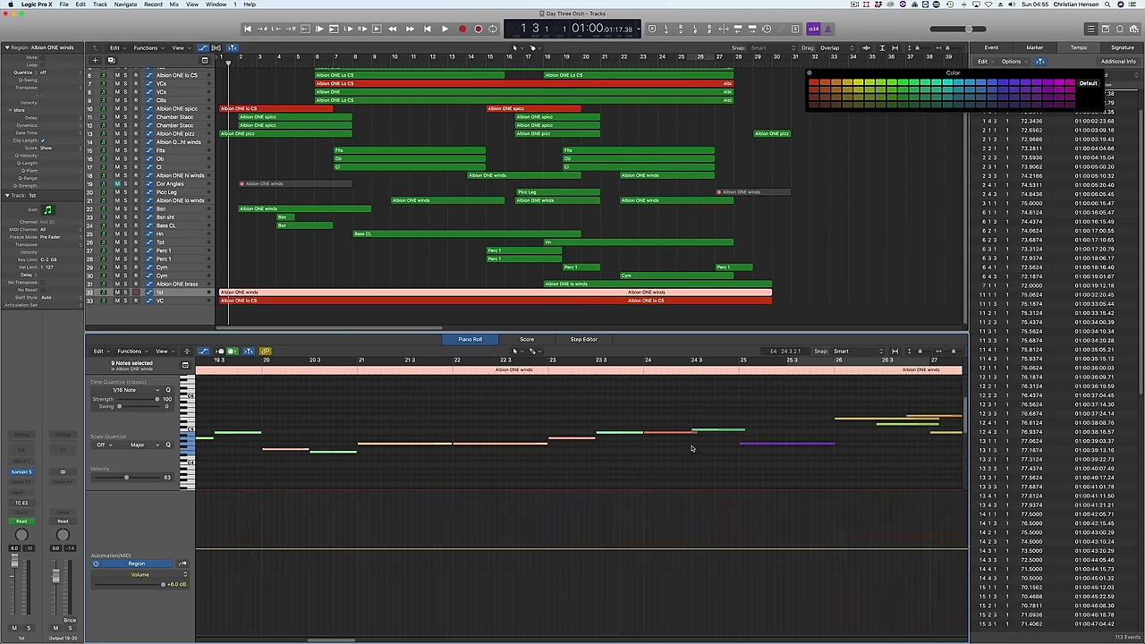
left_click_drag(643, 400, 922, 468)
scroll(772, 469, "right", 5)
scroll(772, 470, "right", 1)
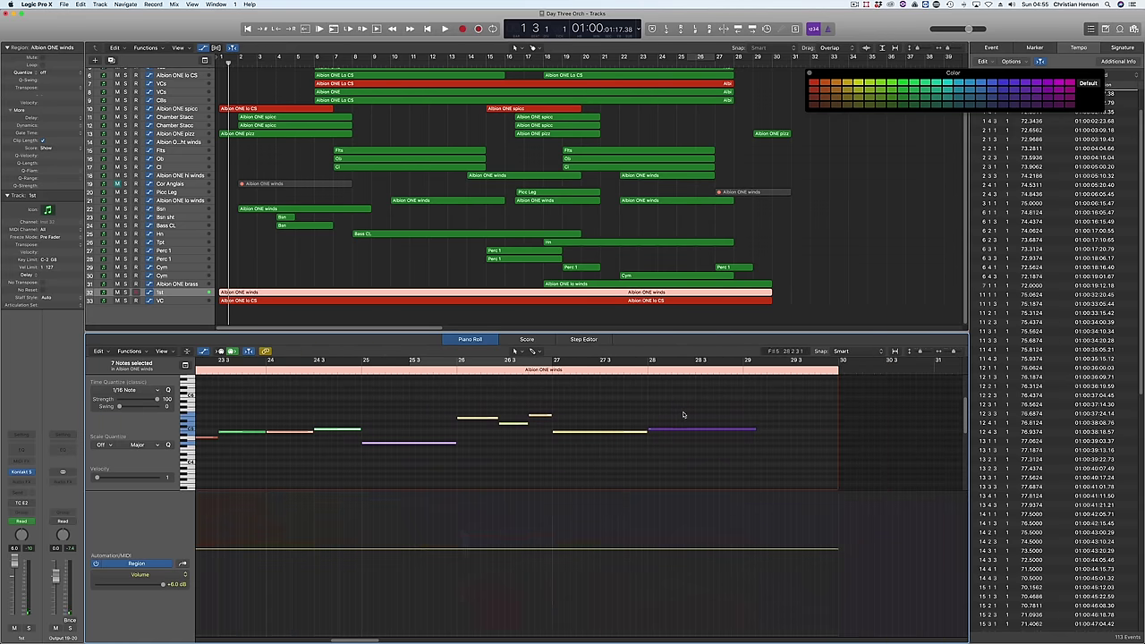
Play back the ending of the 1st region and shorten the final note at bar 28 to exactly one bar
double_click(637, 365)
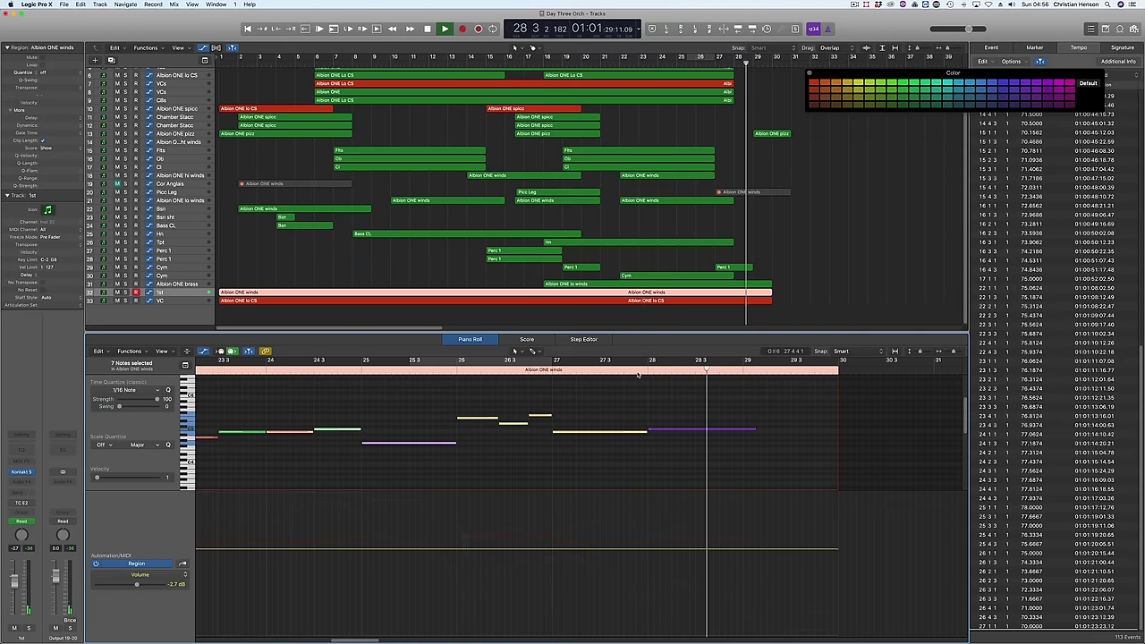
left_click(754, 429)
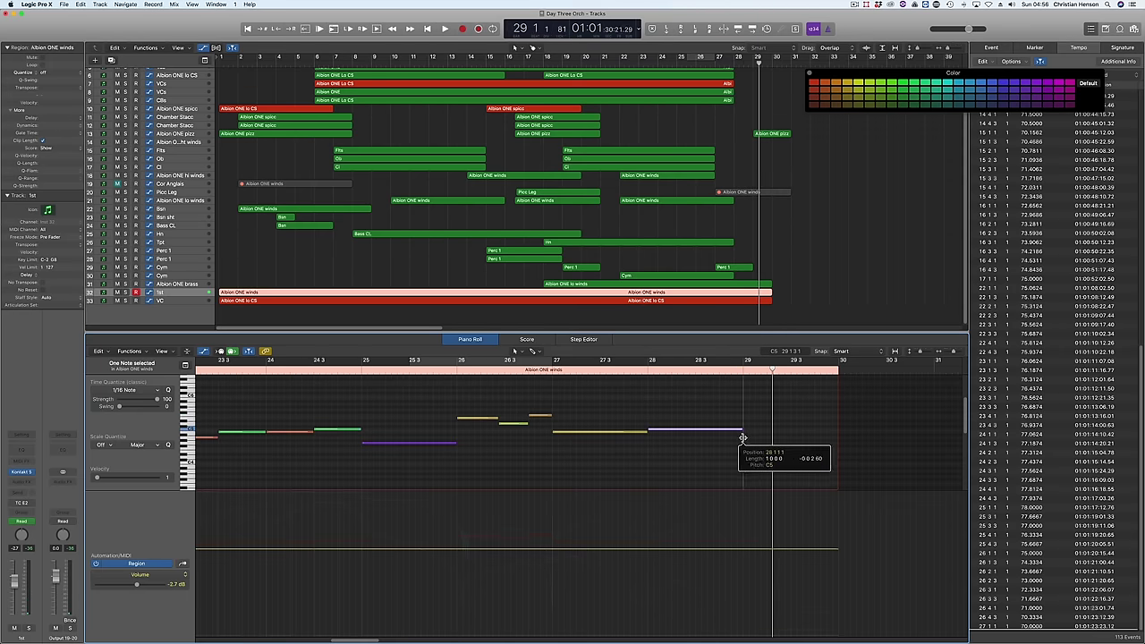
Re-quantize all notes in the VC region by switching the time quantize to 1/8 Note and back to 1/16 Note
scroll(547, 435, "left", 15)
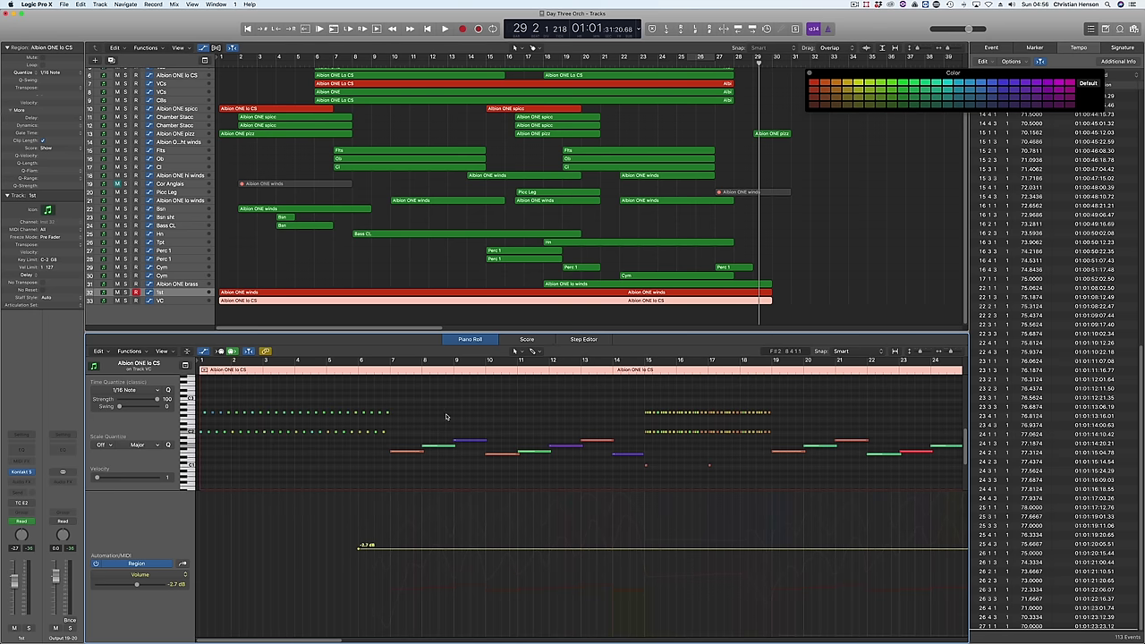
key("super+a")
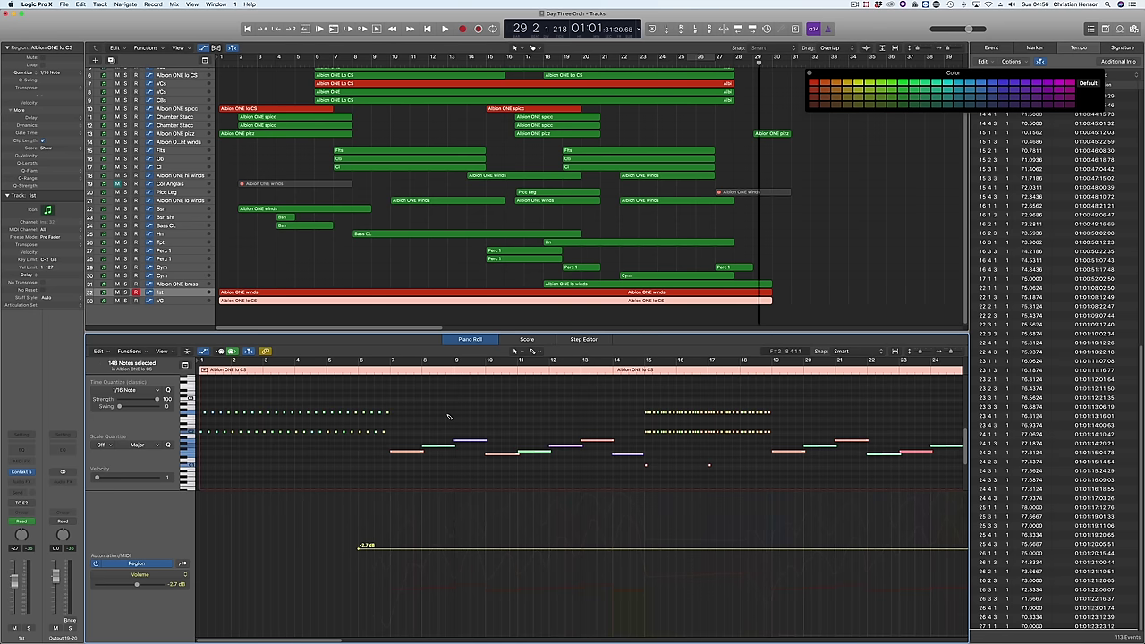
left_click(157, 391)
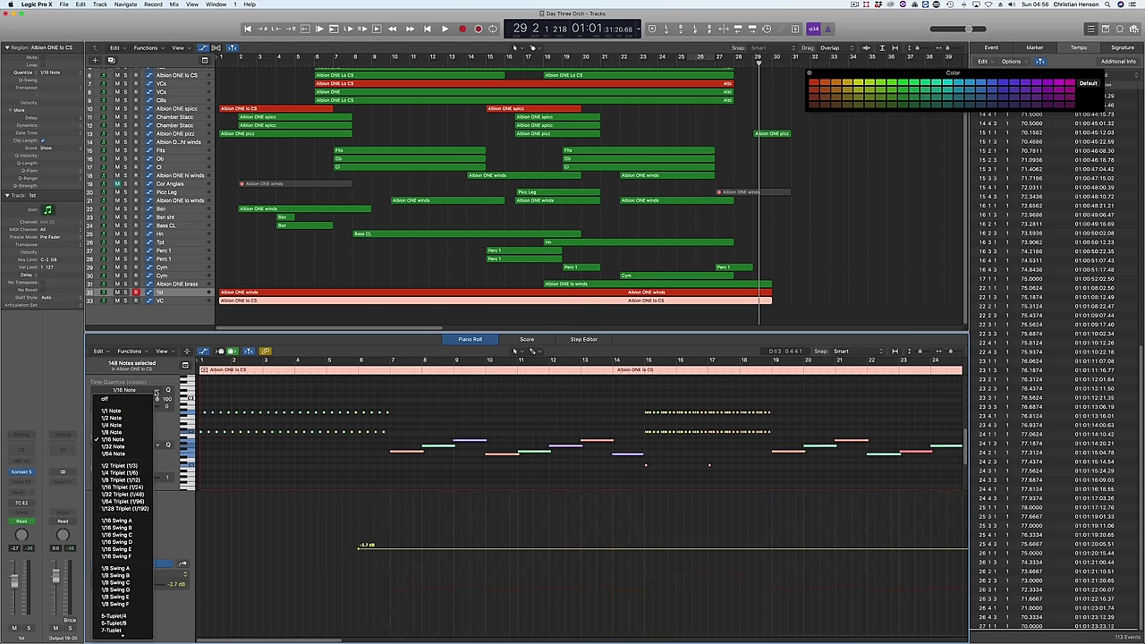
left_click(124, 433)
left_click(158, 392)
left_click(131, 441)
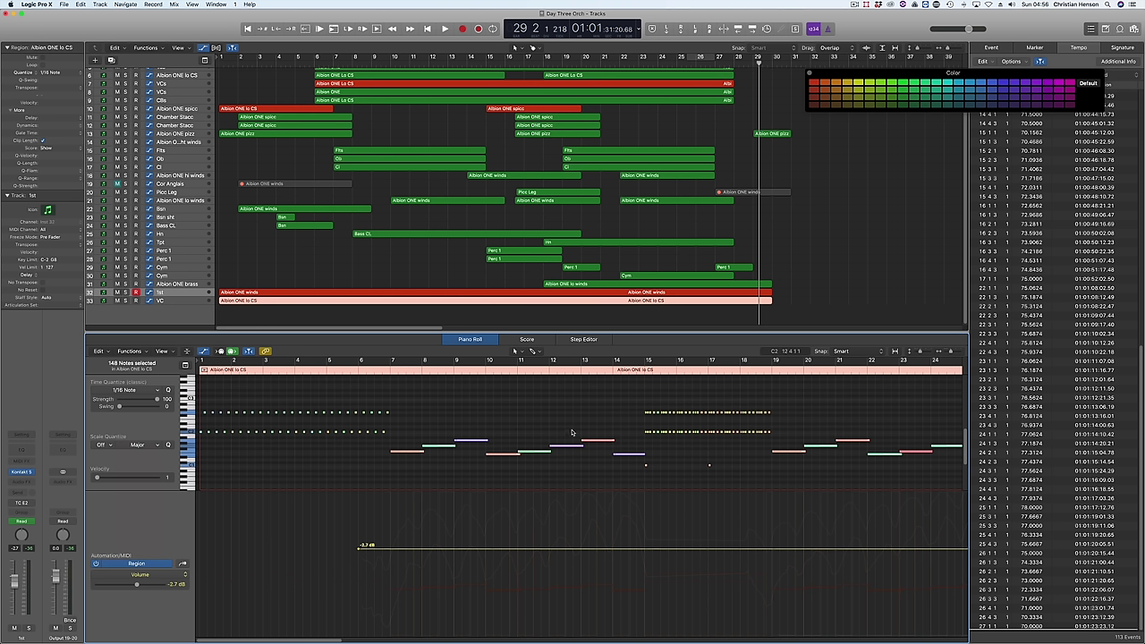
left_click(476, 417)
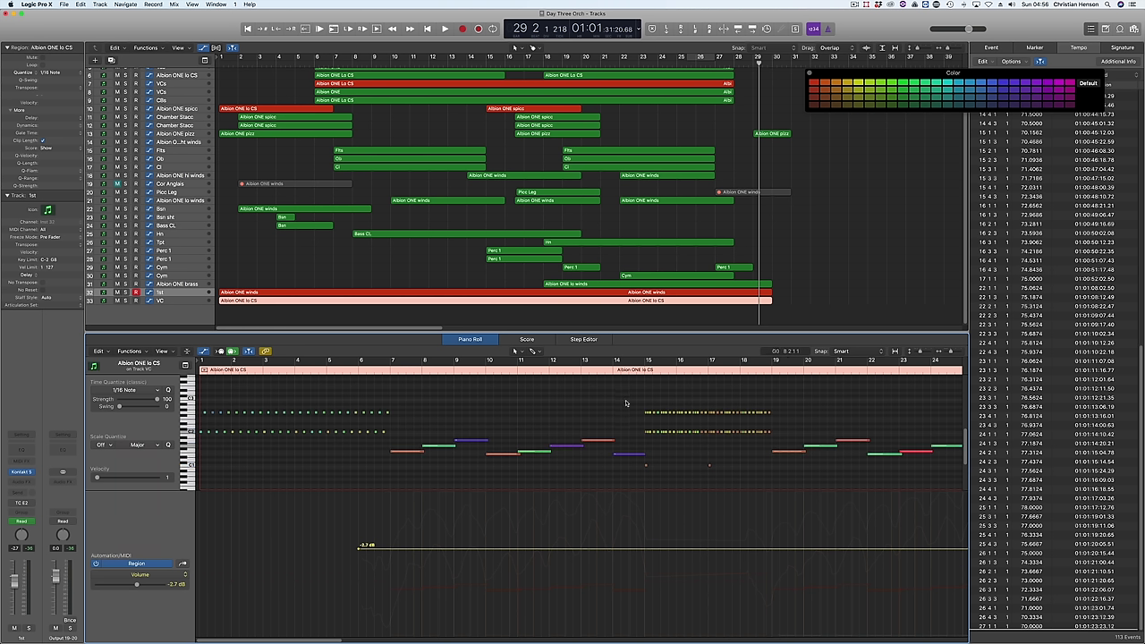
Delete the upper-octave repeated notes and the stray low notes in bars 15 to 18 of the VC region
left_click_drag(787, 415, 795, 416)
scroll(629, 409, "down", 3)
left_click_drag(631, 402, 779, 463)
scroll(486, 426, "up", 3)
Select the sustained cello notes in bars 7 to 13, followed by those in bars 19 to 25
left_click_drag(408, 421, 594, 482)
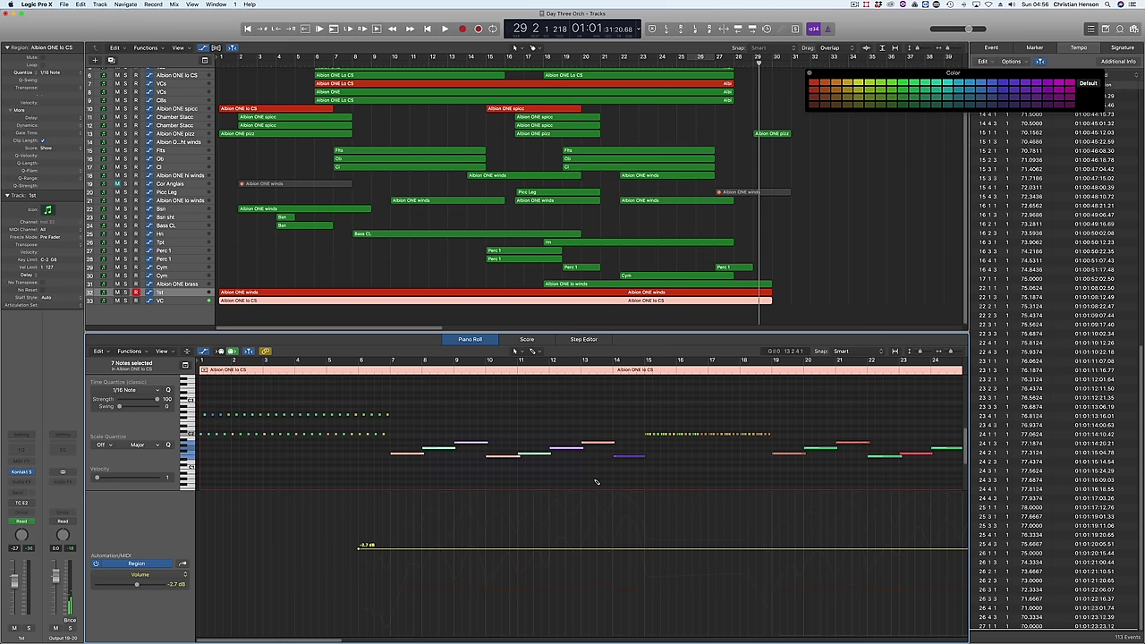
scroll(573, 474, "right", 10)
left_click_drag(454, 413, 641, 479)
scroll(637, 479, "down", 3)
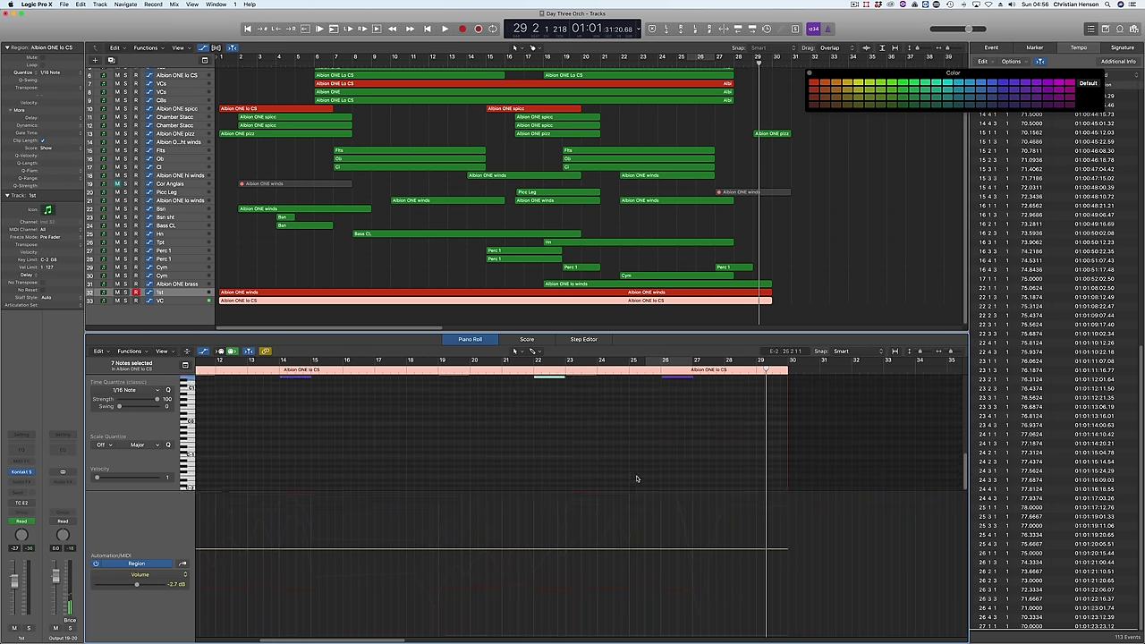
scroll(637, 479, "up", 3)
Open the 1st and VC regions together in the score window from bar 1
left_click(330, 293, "shift")
key("super+5")
scroll(274, 283, "up", 5)
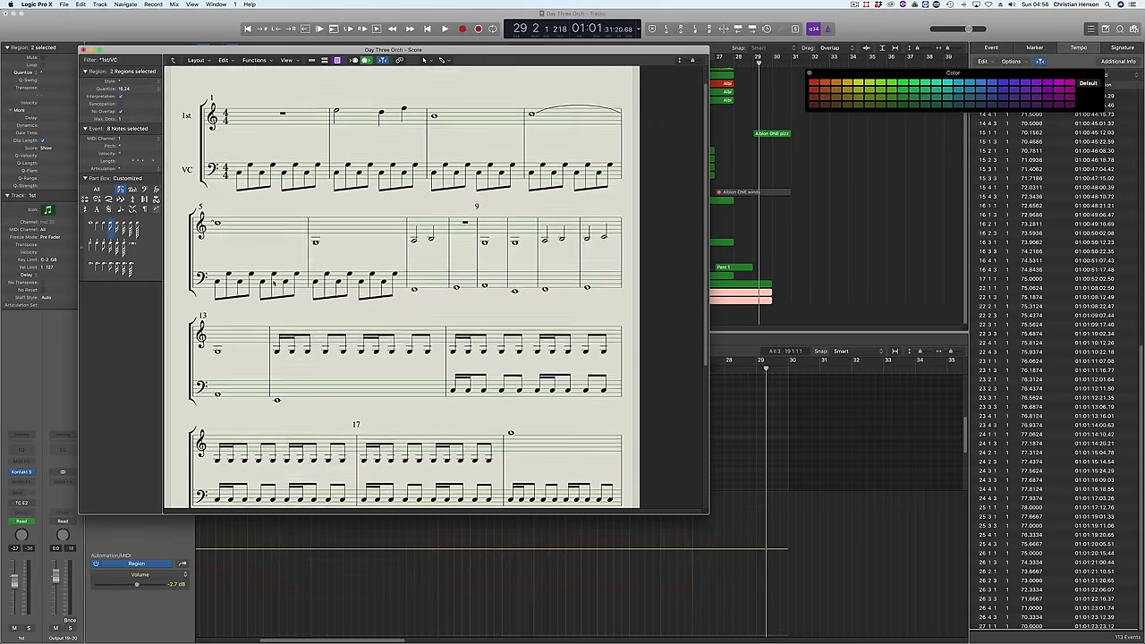
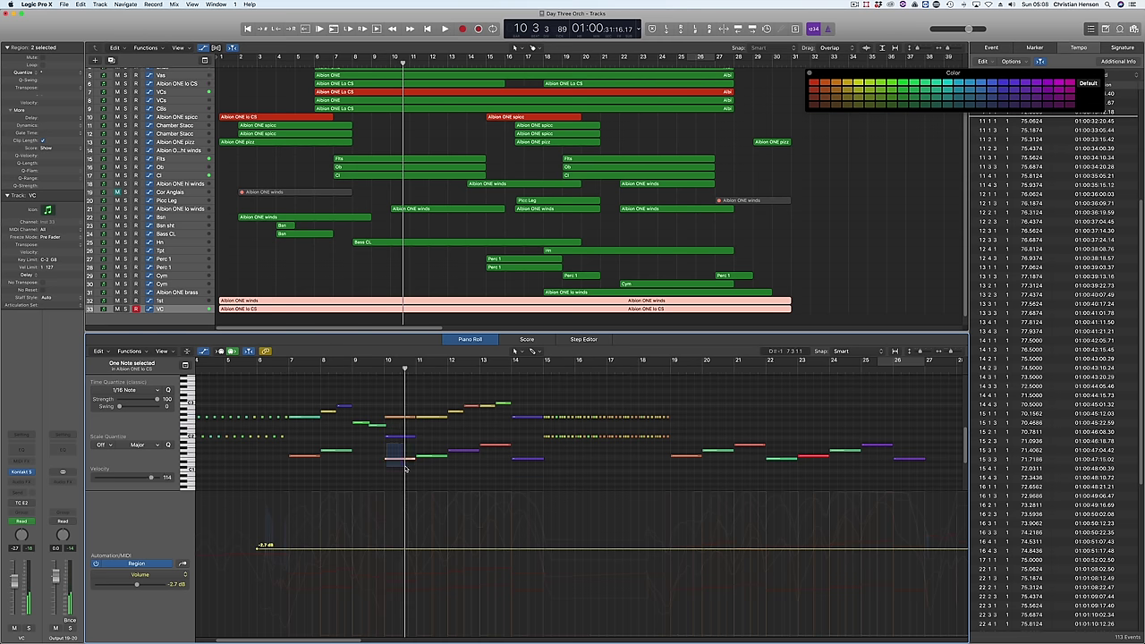
Delete the low cello note at bar 10 and audition the cue from bar 19
left_click_drag(378, 448, 404, 479)
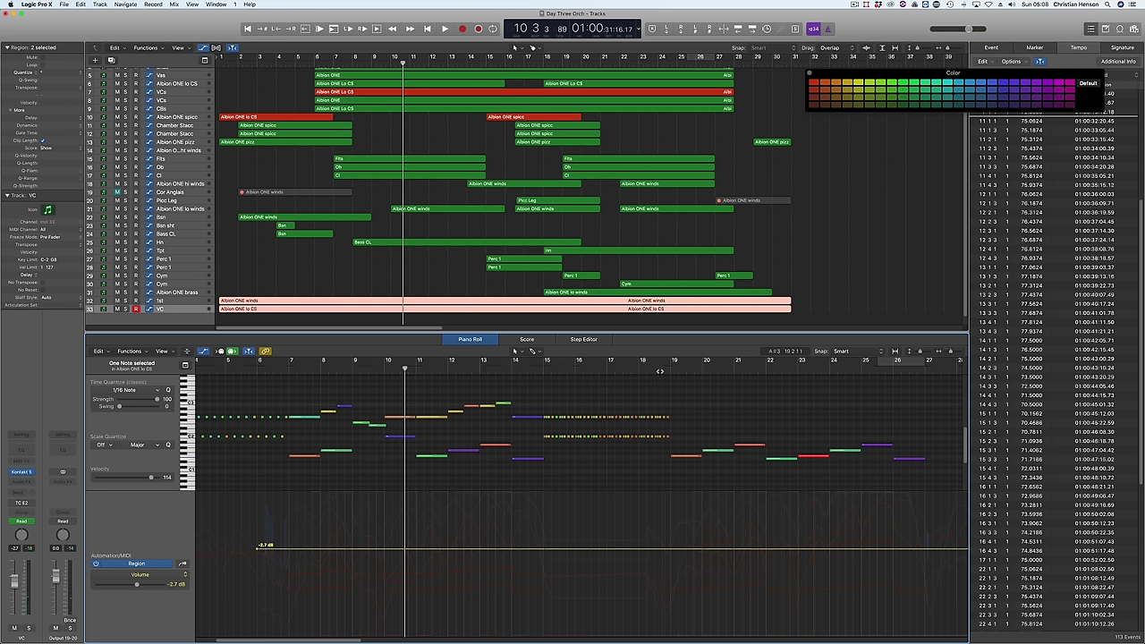
double_click(662, 365)
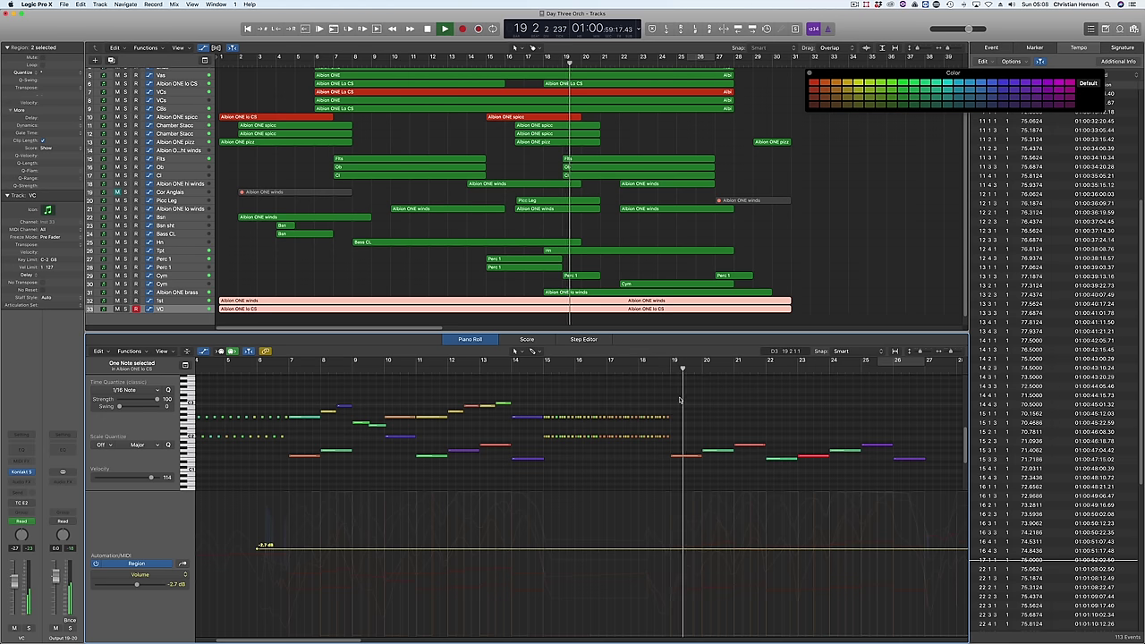
scroll(690, 425, "up", 3)
scroll(691, 425, "up", 2)
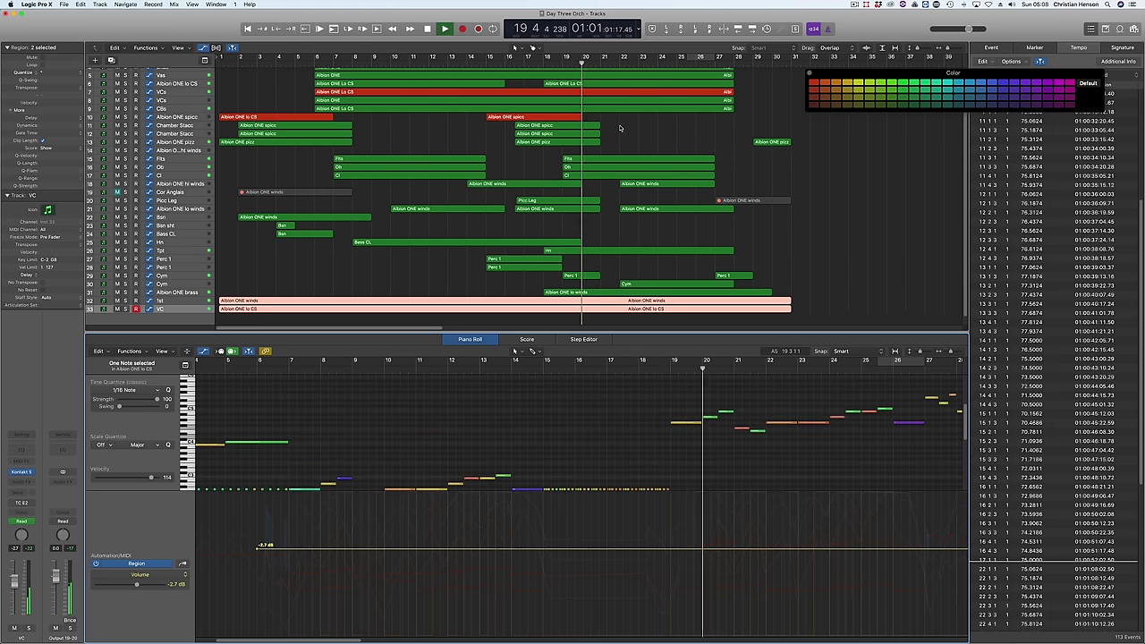
scroll(561, 89, "up", 1)
scroll(561, 88, "up", 2)
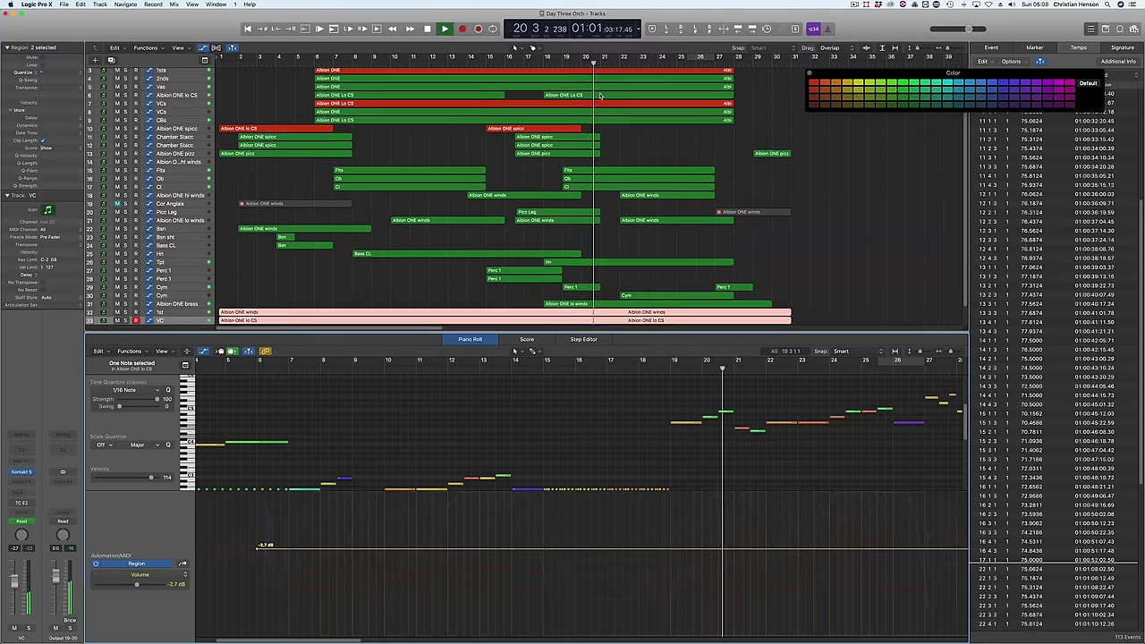
key("space")
Solo the Albion ONE Lo CS region that starts at bar 18
left_click(588, 95)
key("ctrl+s")
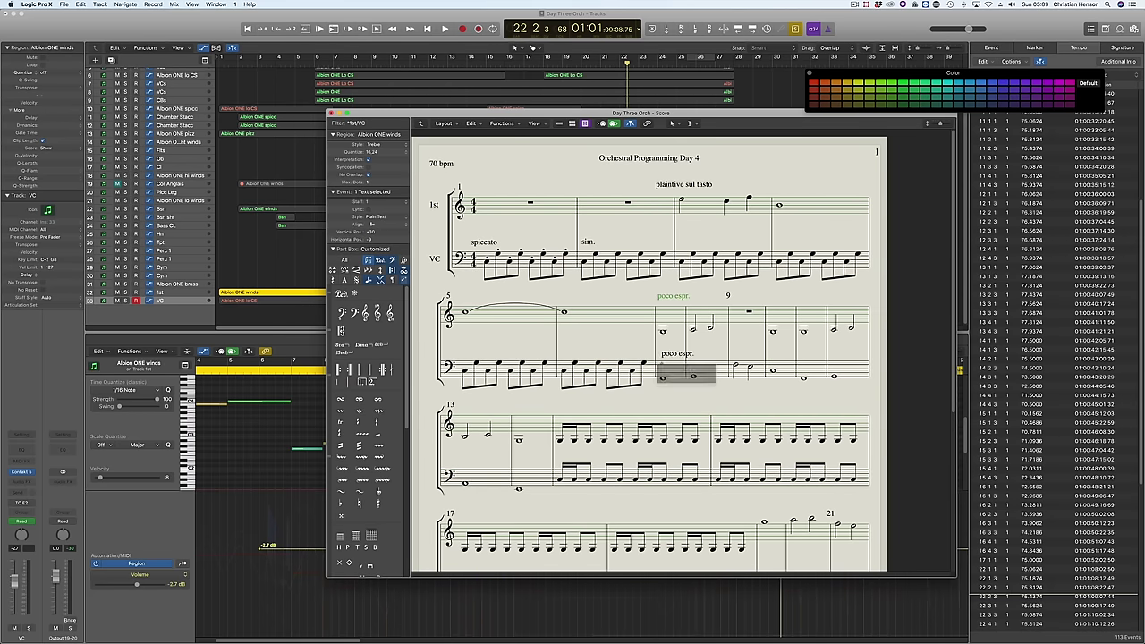
Add the text "poco espr." to the cello staff at bar 7 and play back the 1st and VC regions together in the score
left_click(661, 362)
key("shift+space")
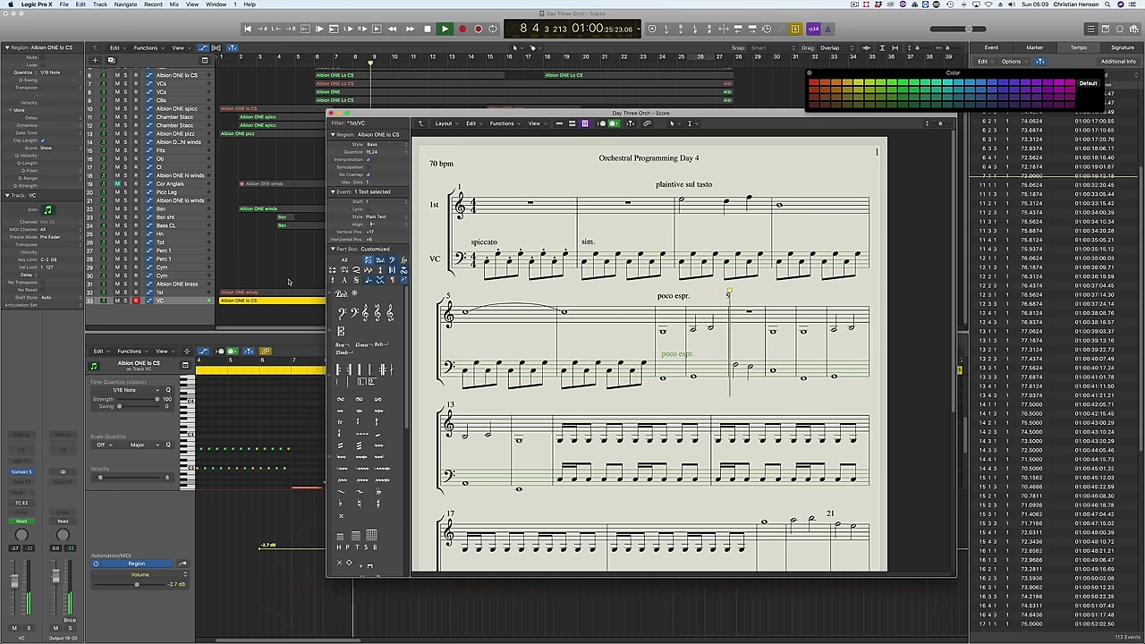
left_click_drag(276, 286, 411, 317)
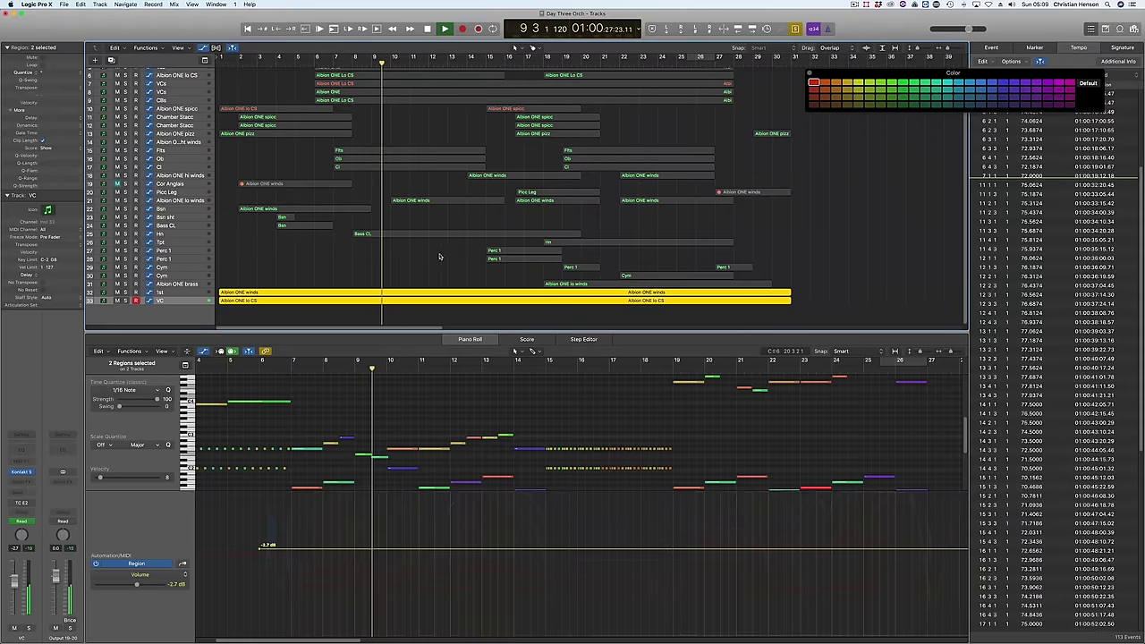
key("super+3")
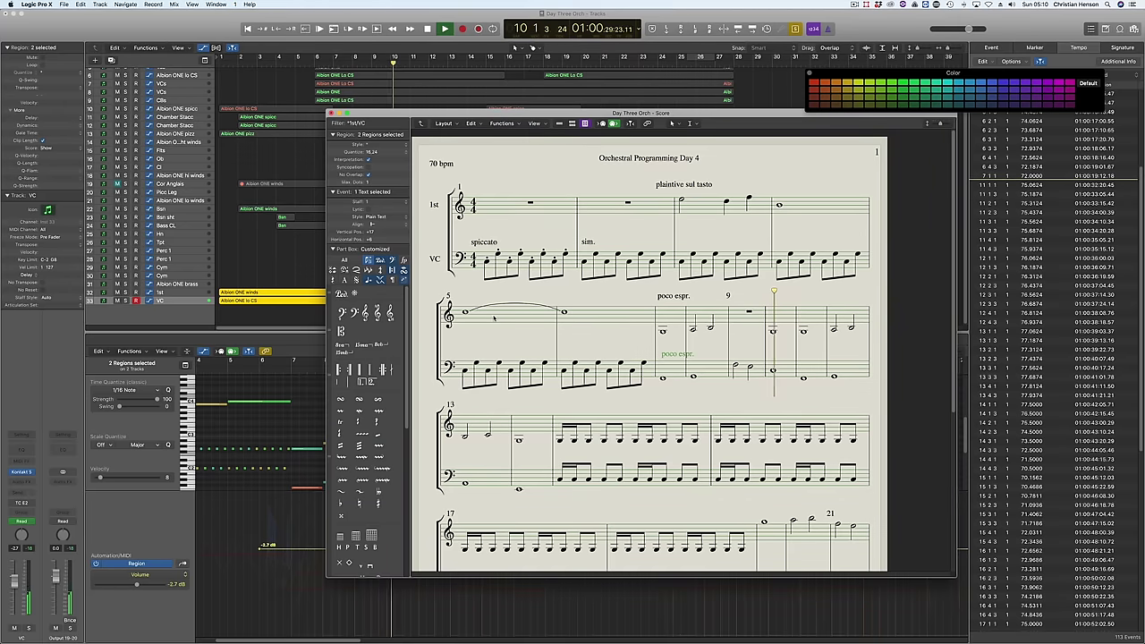
scroll(496, 319, "down", 4)
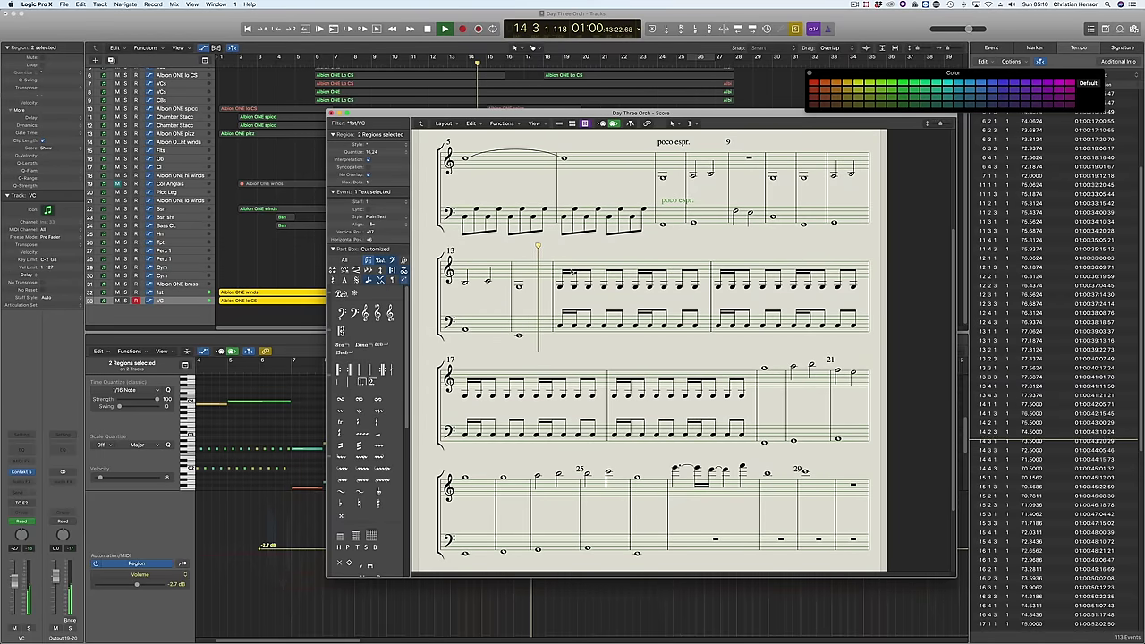
Add staccato dots to all the repeated notes in bar 15 on both staves
left_click_drag(559, 258, 695, 290)
left_click_drag(707, 329, 709, 337)
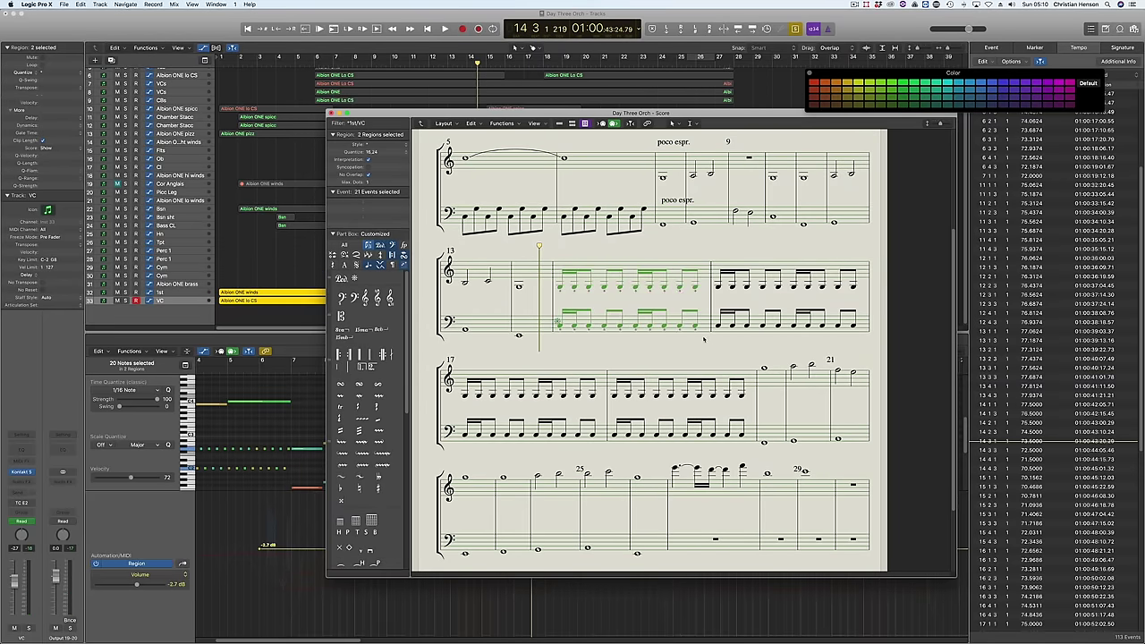
left_click(621, 346)
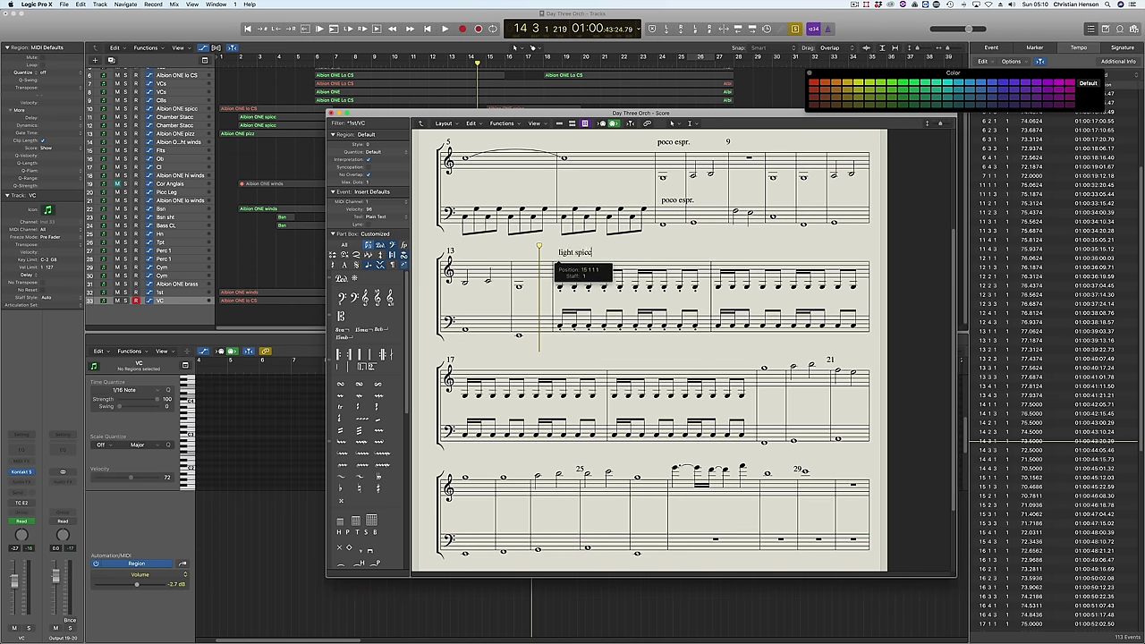
Add the text "light spiccato" at bar 15 and "sim." at bar 16 on both staves
type("to")
key("Return")
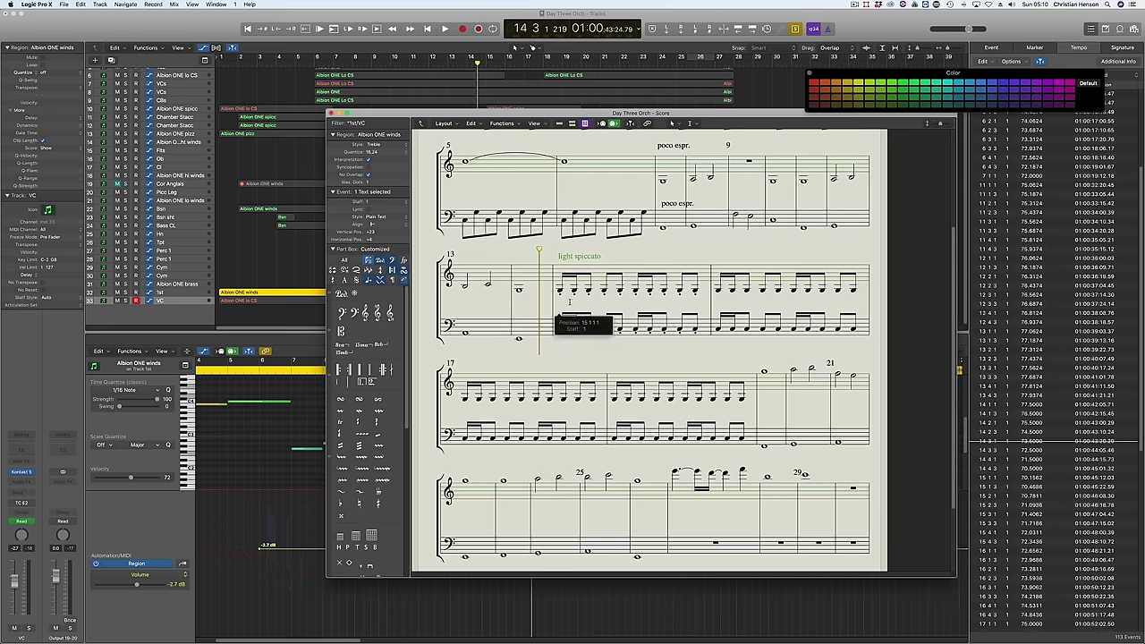
left_click(569, 303)
type("light spiccato")
key("Return")
left_click_drag(720, 255, 720, 304)
Play back from bar 19 with both the 1st and VC regions selected, following the closing bars in the score
key("period")
key("period")
key("period")
key("period")
key("period")
key("period")
key("comma")
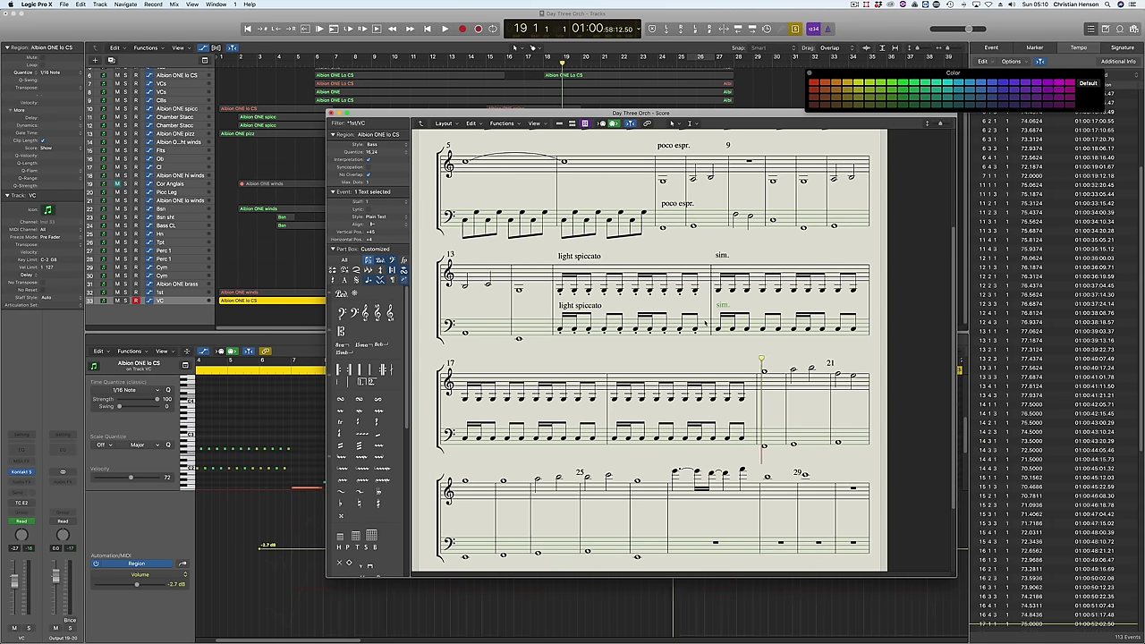
scroll(626, 410, "down", 2)
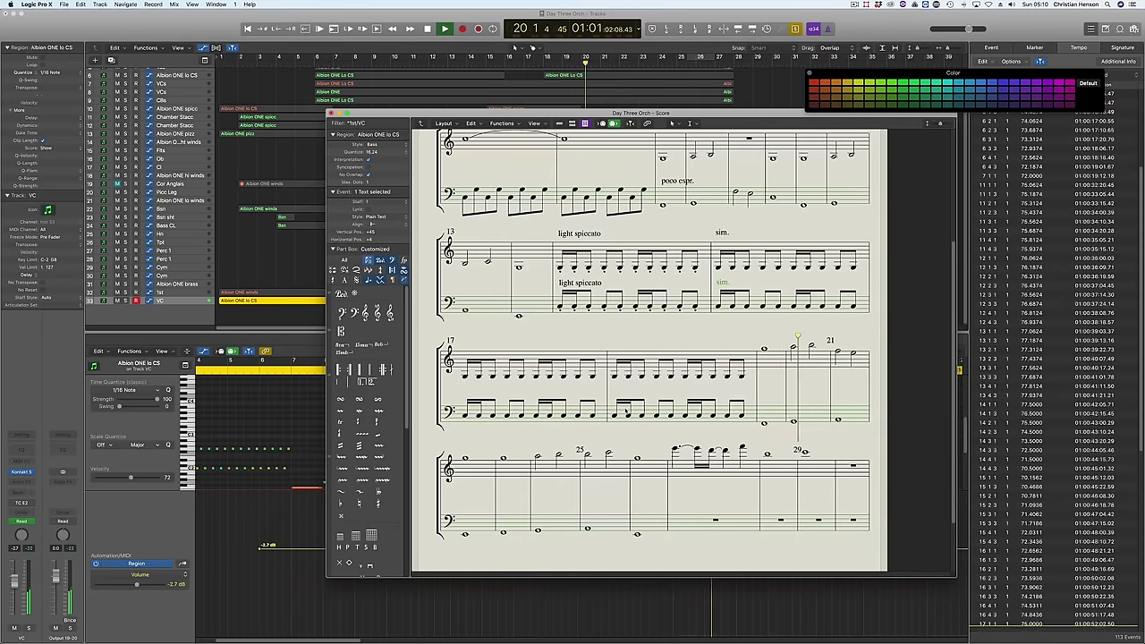
left_click(269, 294, "shift")
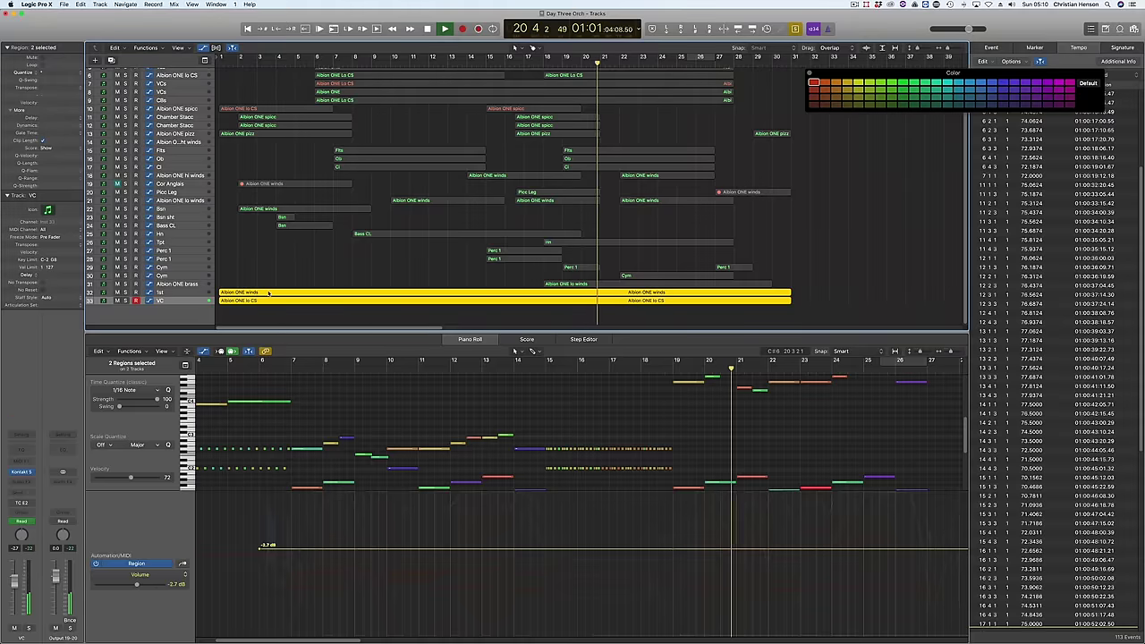
key("super+grave")
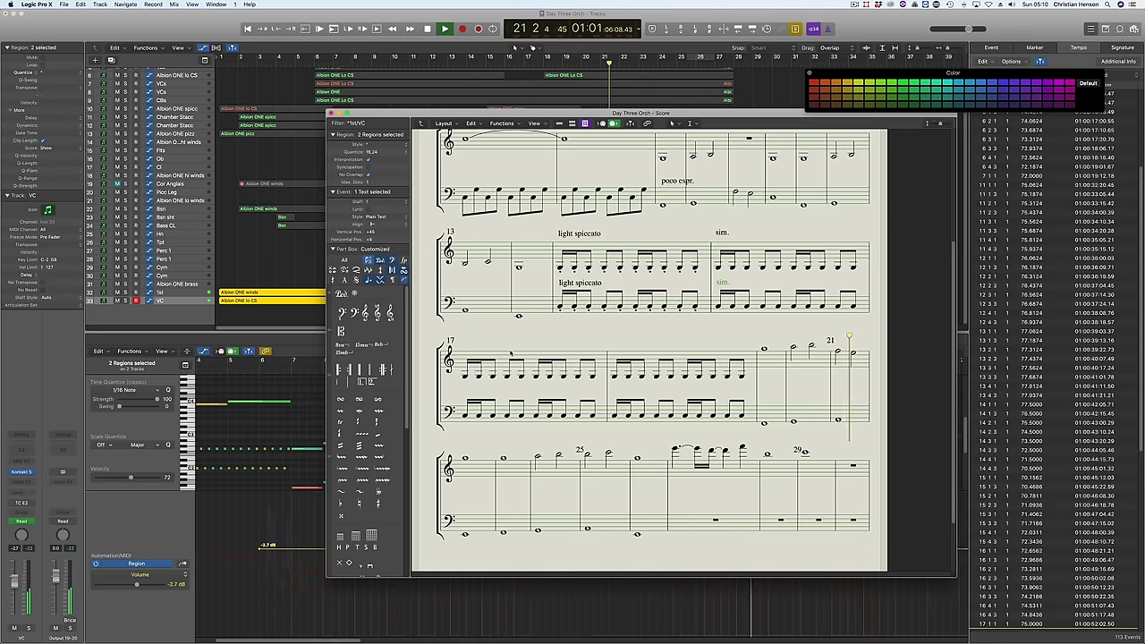
scroll(528, 349, "down", 2)
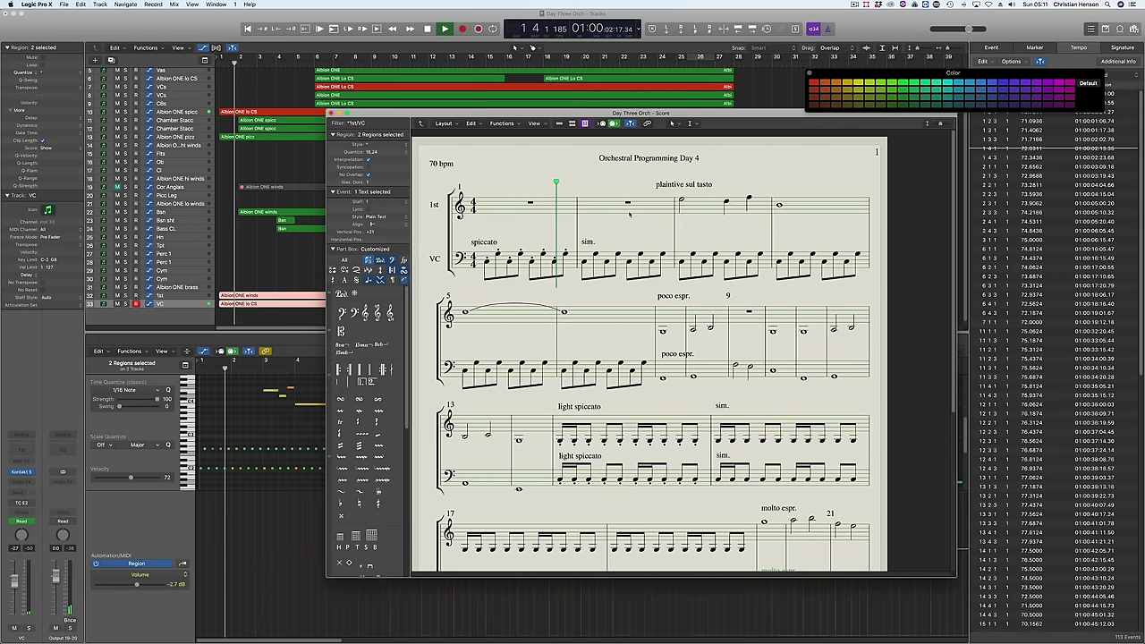
Stop playback and place a p dynamic under the cello at bar 1 and an mp under the 1st staff at bar 3
key("space")
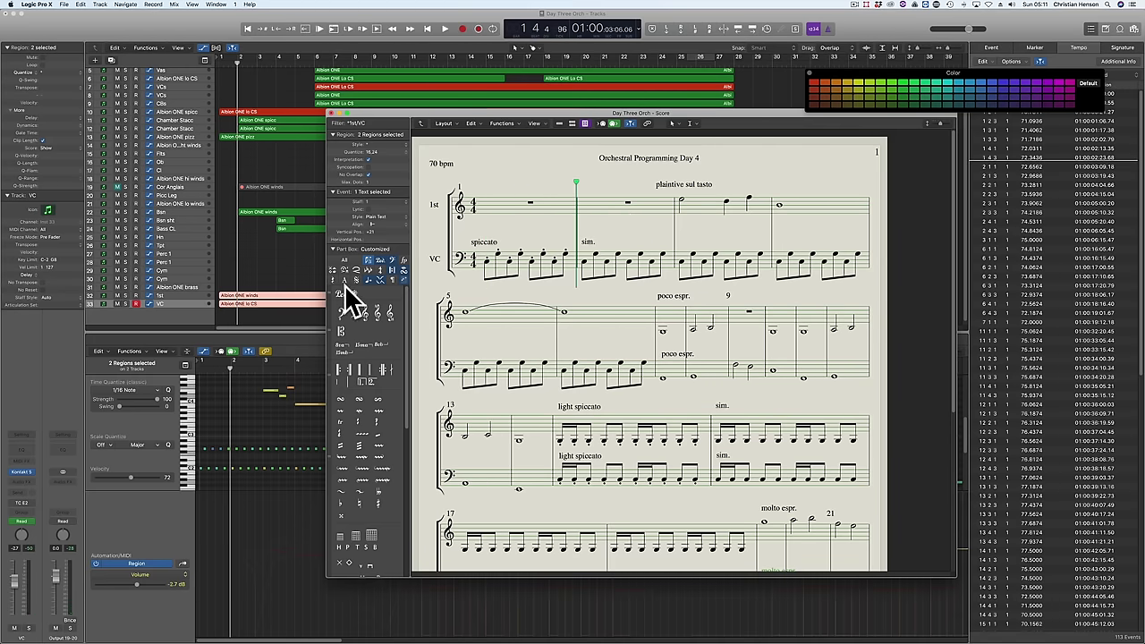
left_click(404, 259)
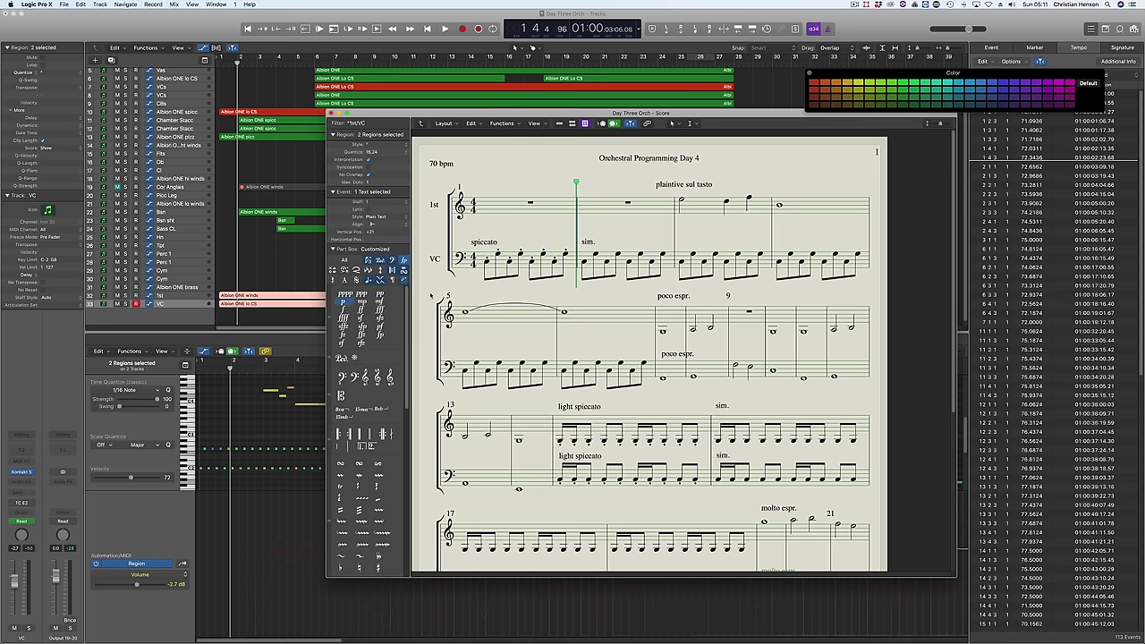
left_click(471, 278)
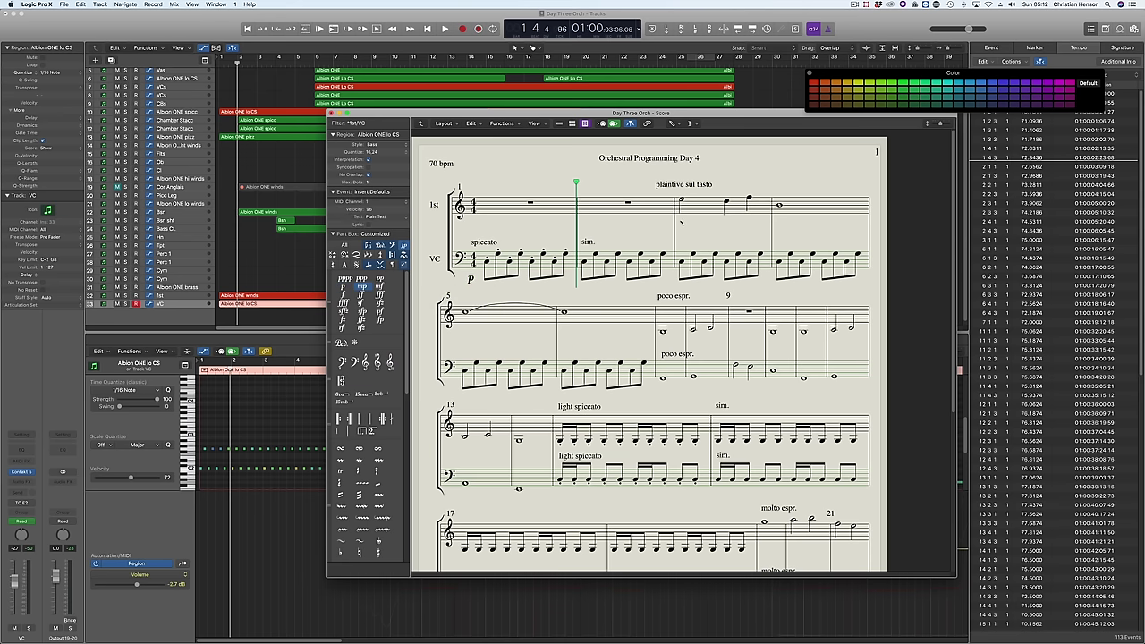
left_click(680, 220)
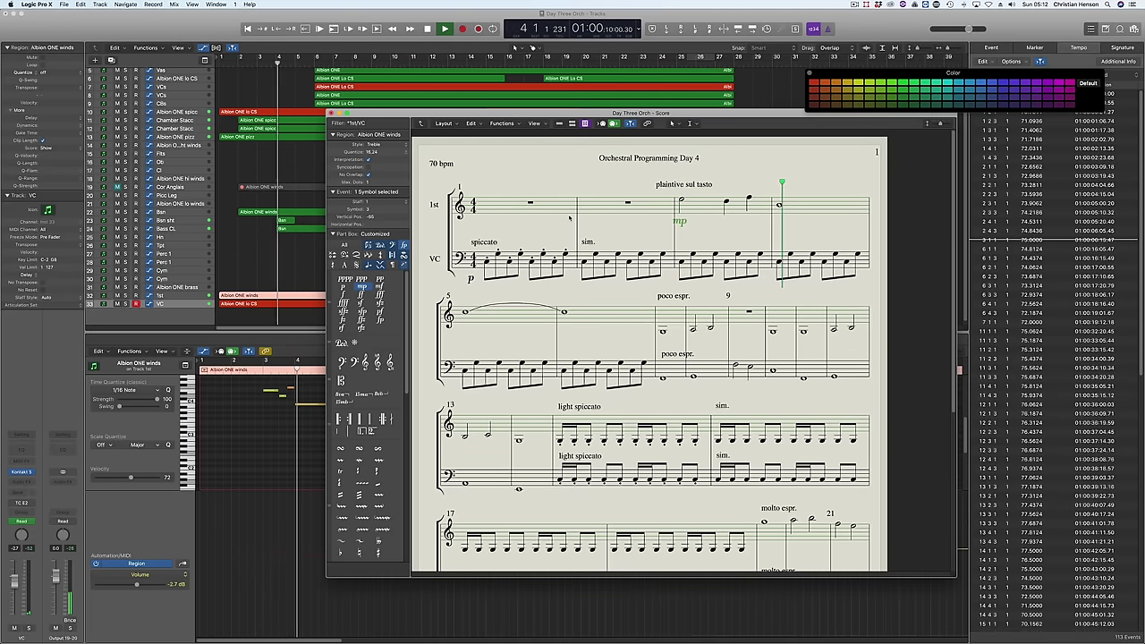
Play the score through to bar 15 and add mf dynamics under both staves at bar 7
scroll(569, 217, "down", 3)
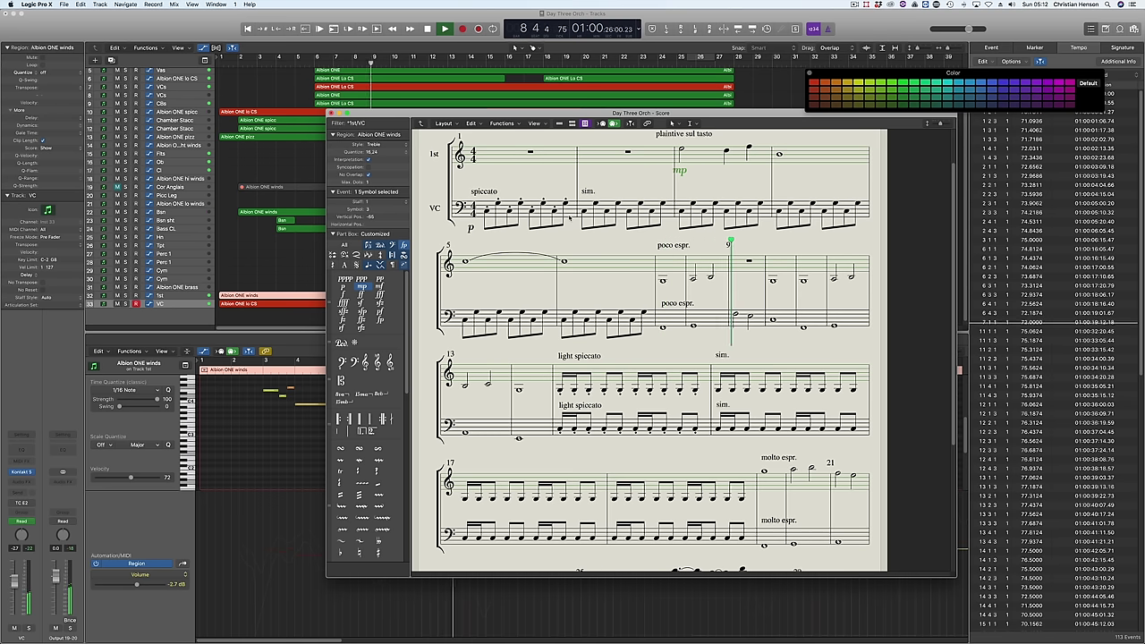
scroll(571, 218, "down", 3)
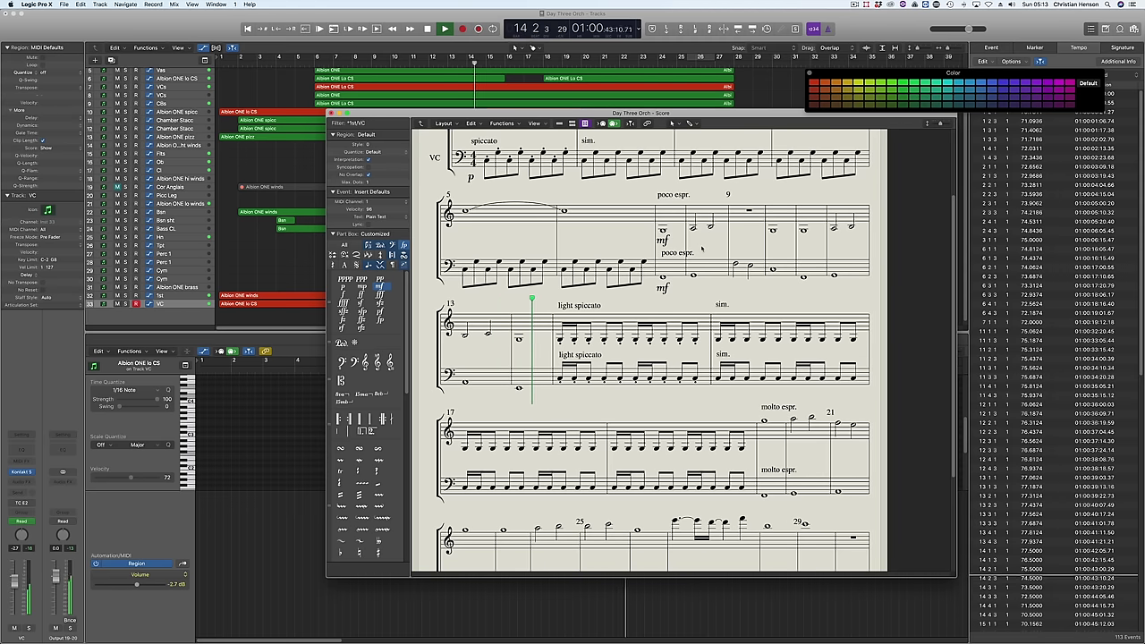
key("space")
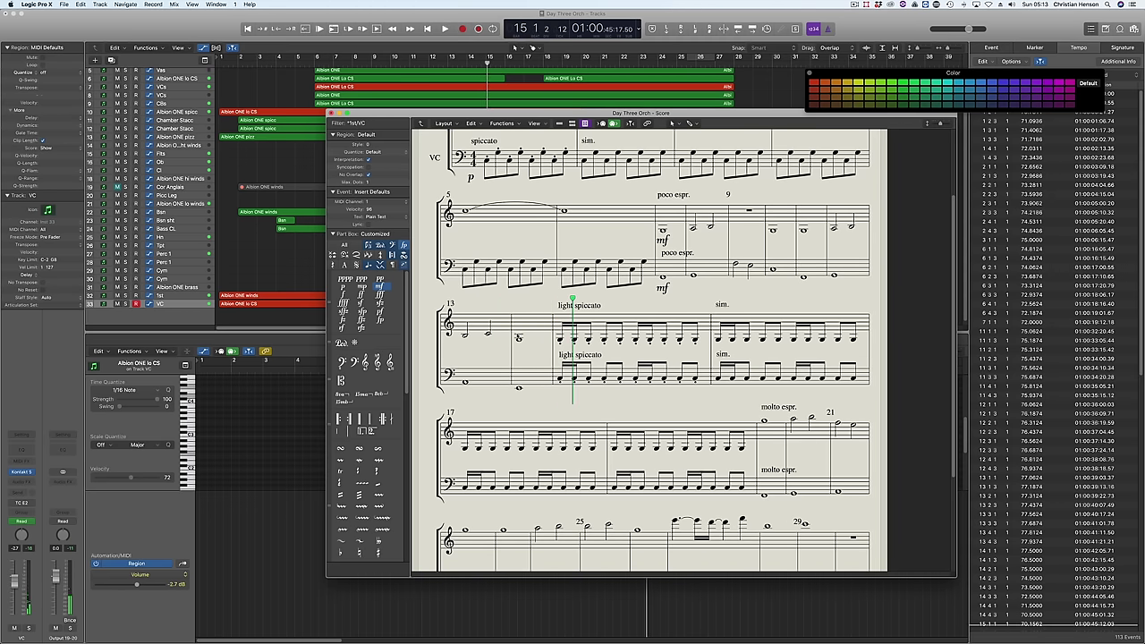
Place an f dynamic just before the light spiccato passage at bar 15 on both staves
left_click(343, 296)
left_click(546, 350)
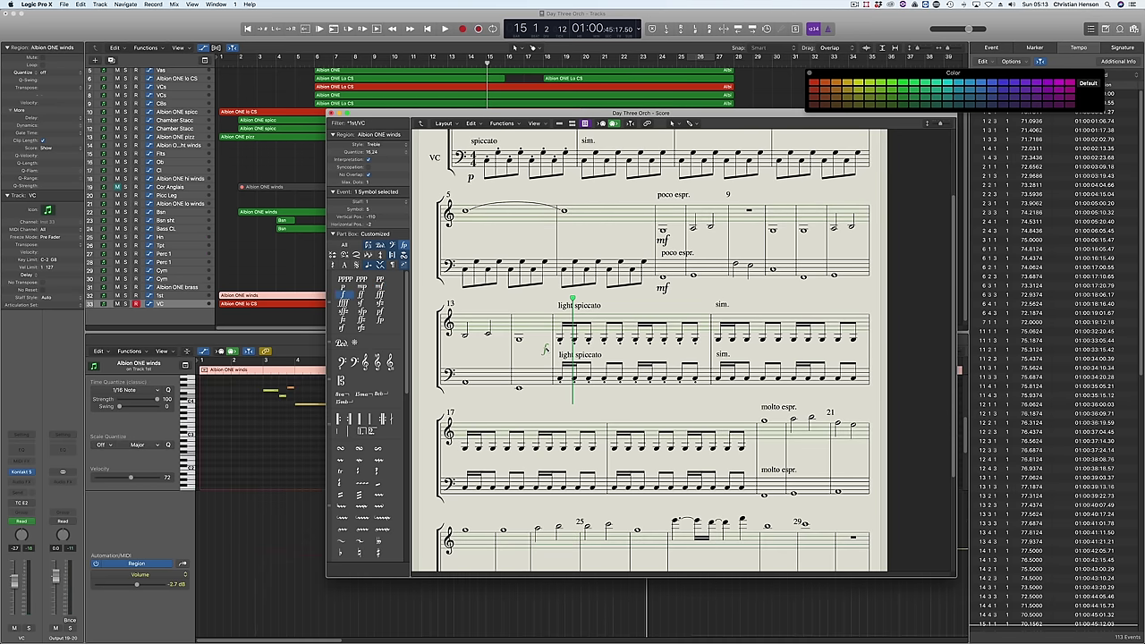
left_click(546, 393)
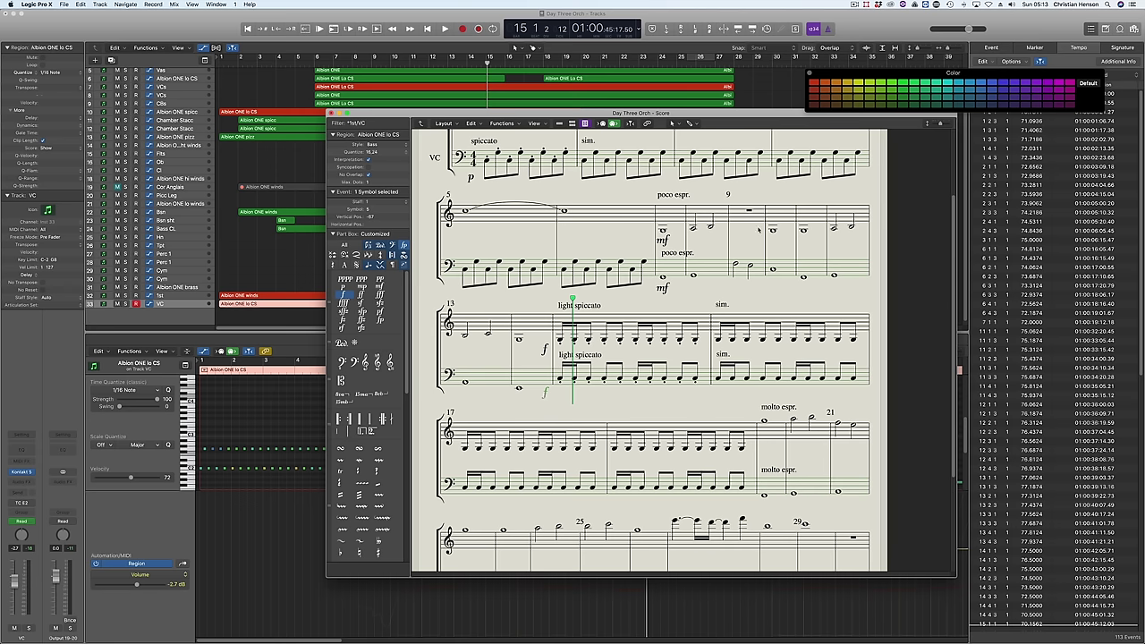
Add a crescendo hairpin under the 1st staff from bar 10 to bar 14 and lower its opening end slightly
left_click_drag(768, 219, 868, 252)
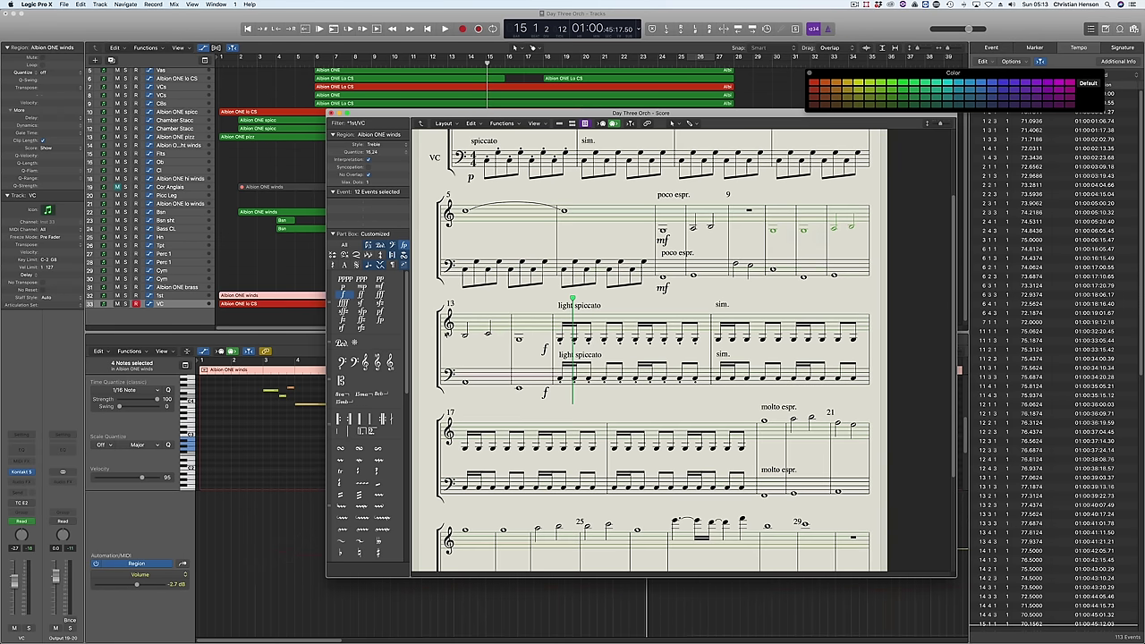
left_click_drag(460, 312, 528, 352)
left_click(528, 351)
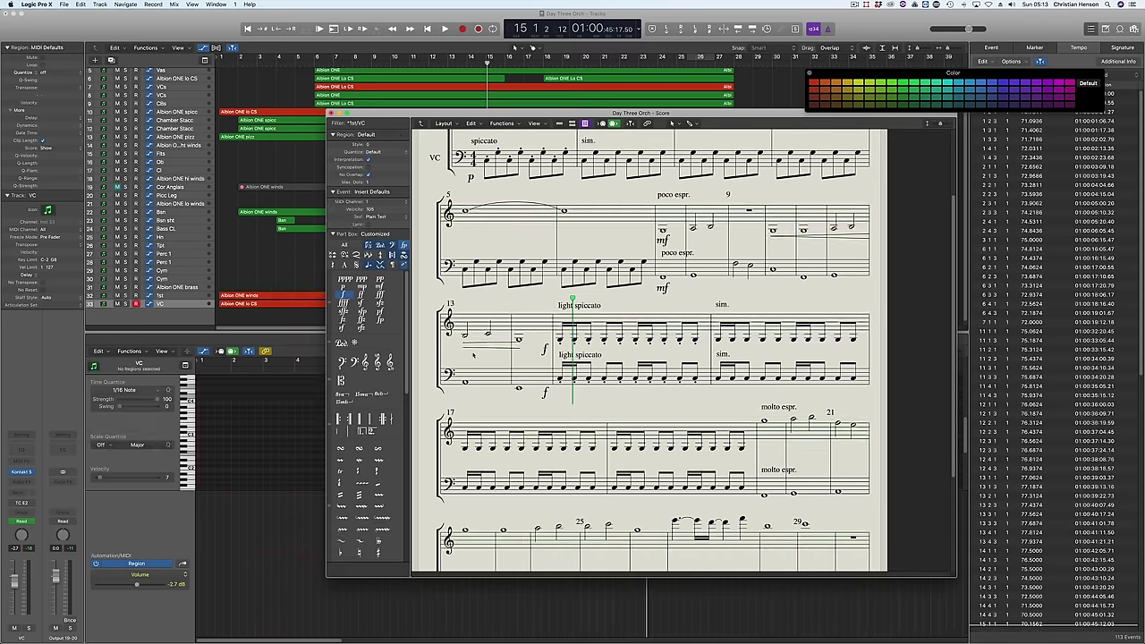
left_click_drag(771, 236, 771, 242)
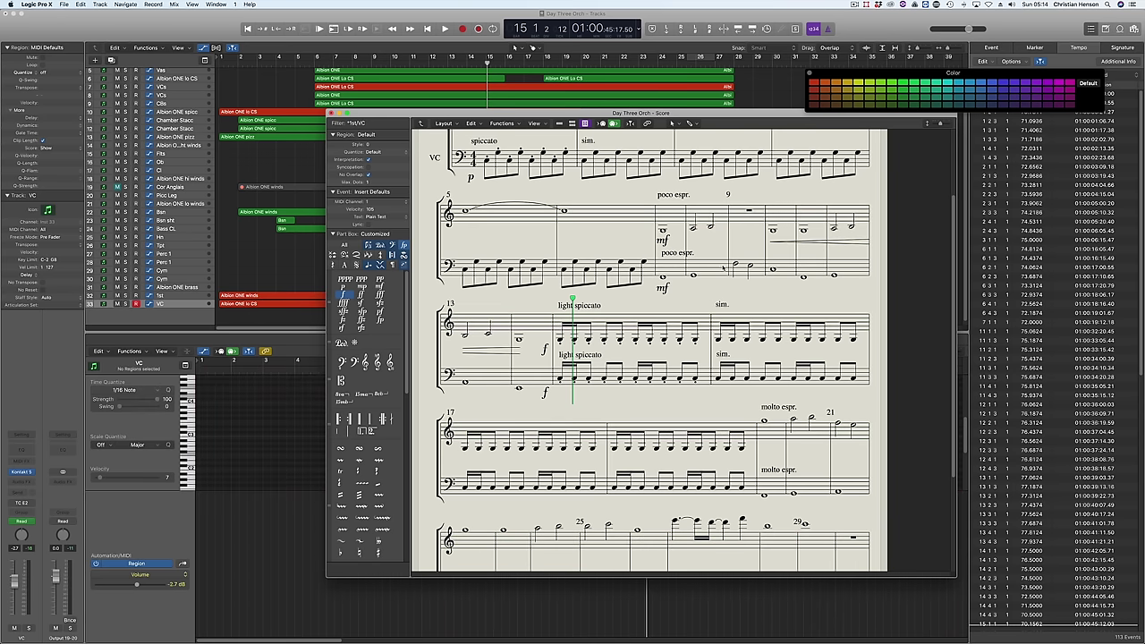
Add a matching crescendo hairpin under the cello notes from bar 10 to bar 14
left_click_drag(766, 255, 848, 297)
left_click_drag(460, 367, 525, 402)
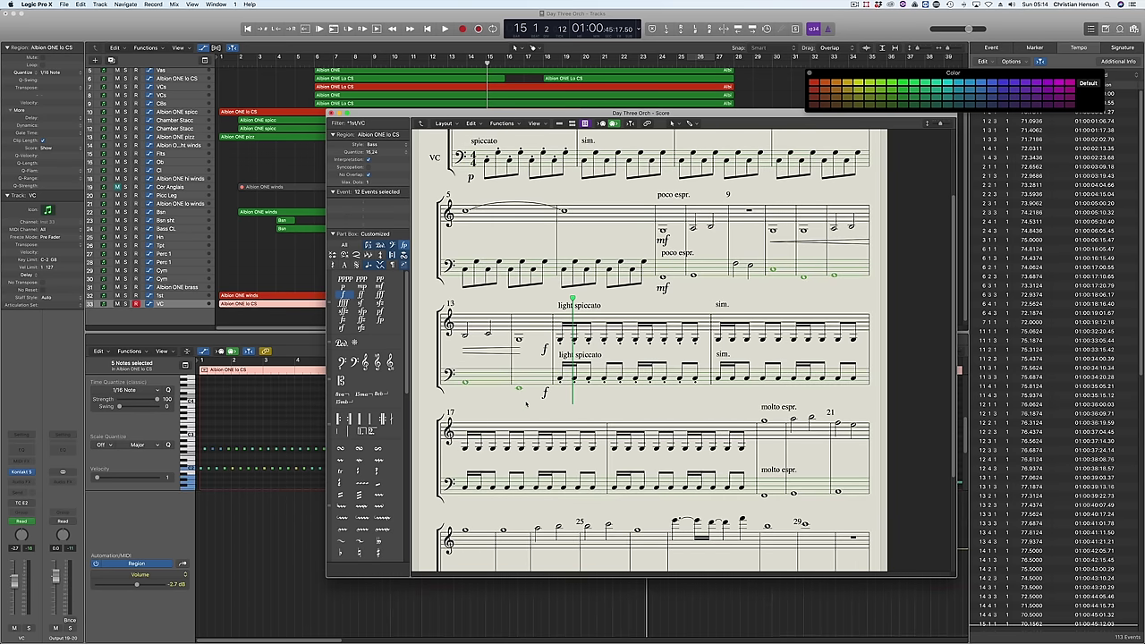
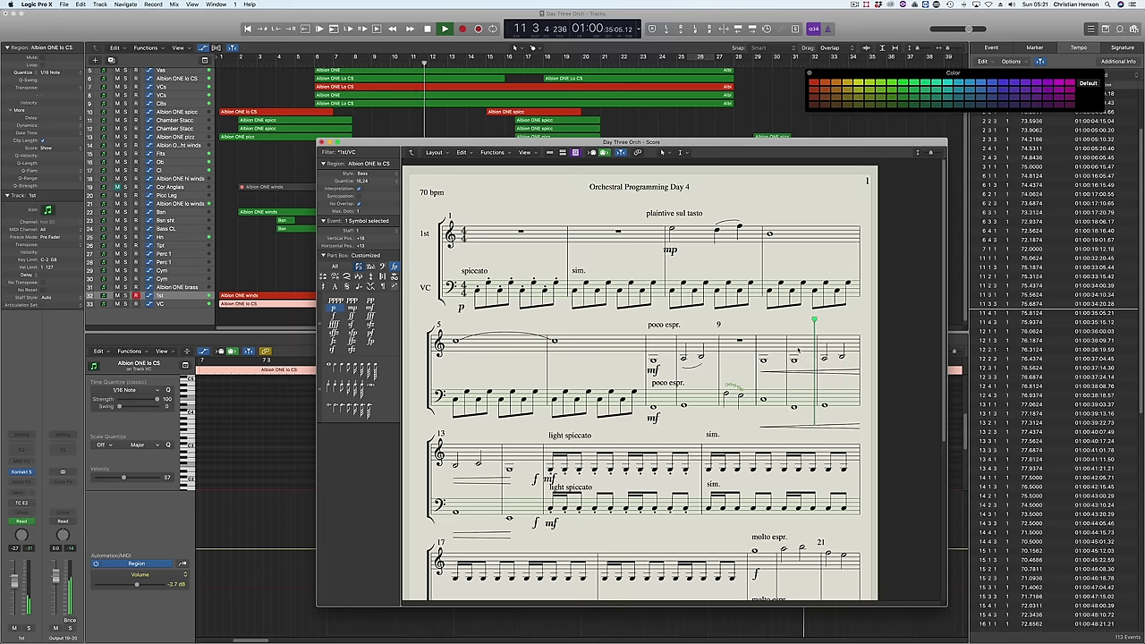
Add slurs under the note pairs in bars 12 and 13 of the 1st staff, and play the score on from there
left_click_drag(825, 347, 855, 366)
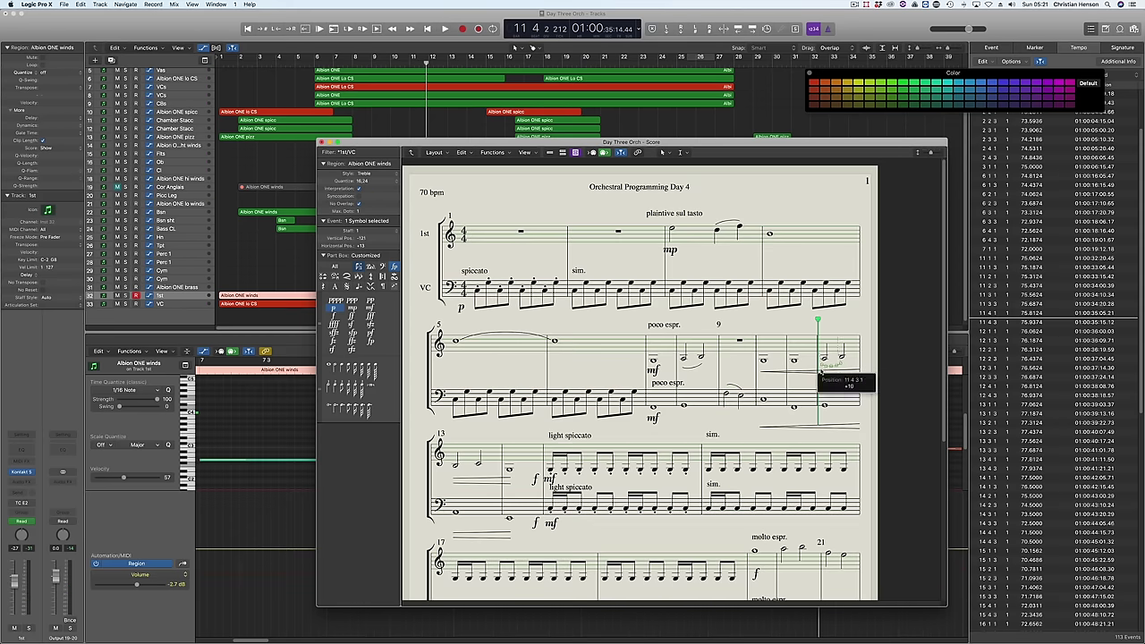
scroll(855, 368, "down", 3)
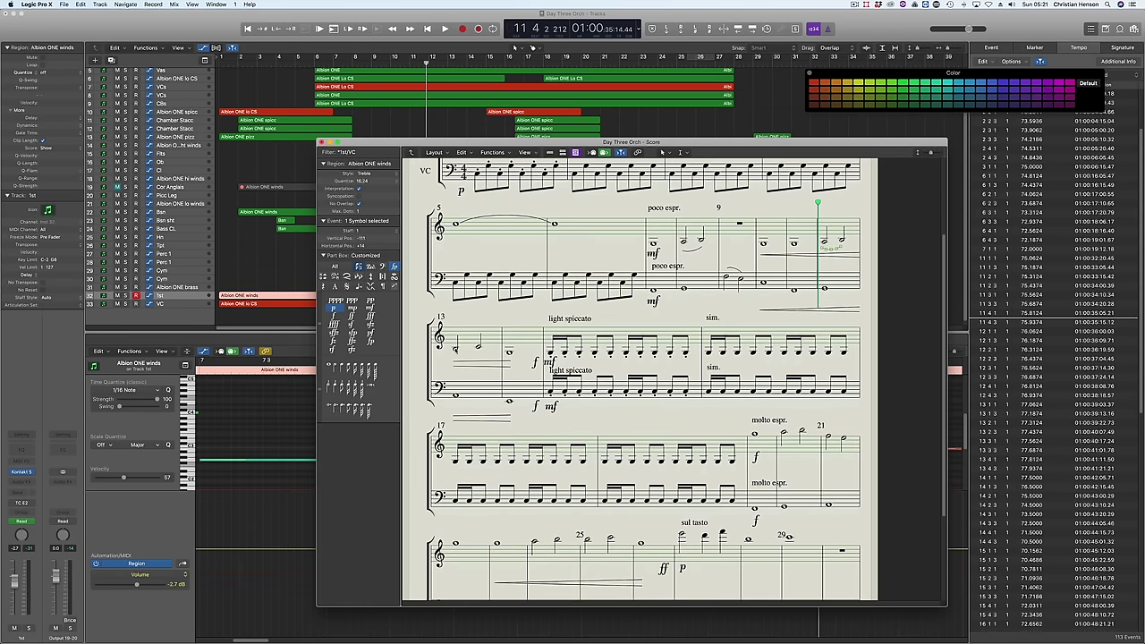
left_click_drag(455, 349, 457, 353)
key("shift+period")
key("comma")
key("space")
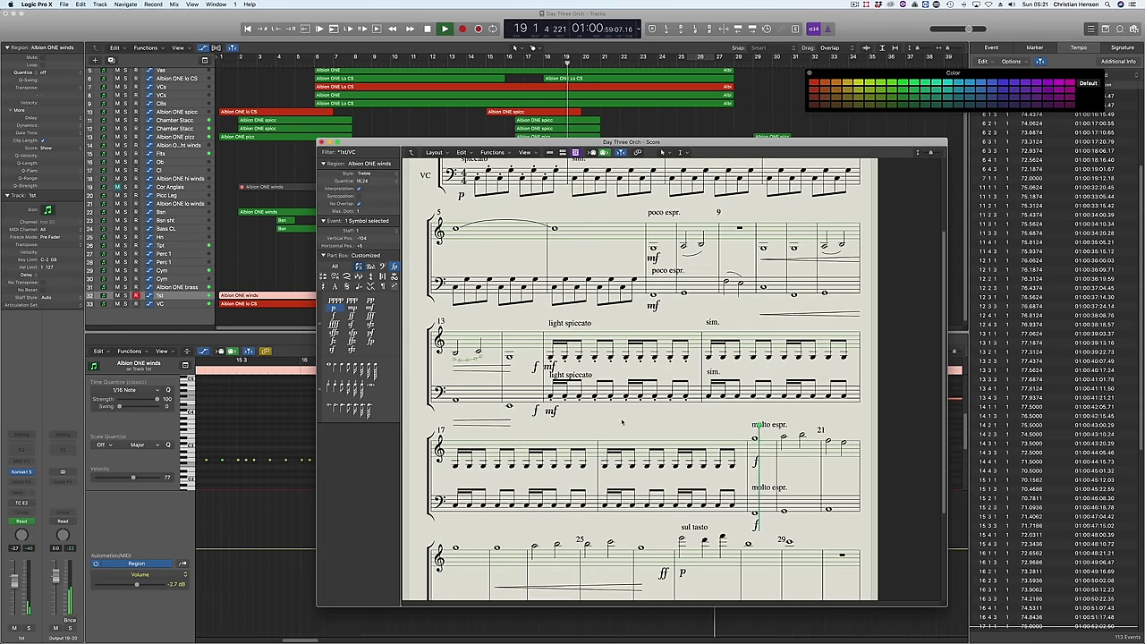
Add slurs over the paired notes of the 1st staff in bars 20, 21, 24, 25 and 27, playing on to bar 30
scroll(636, 441, "down", 4)
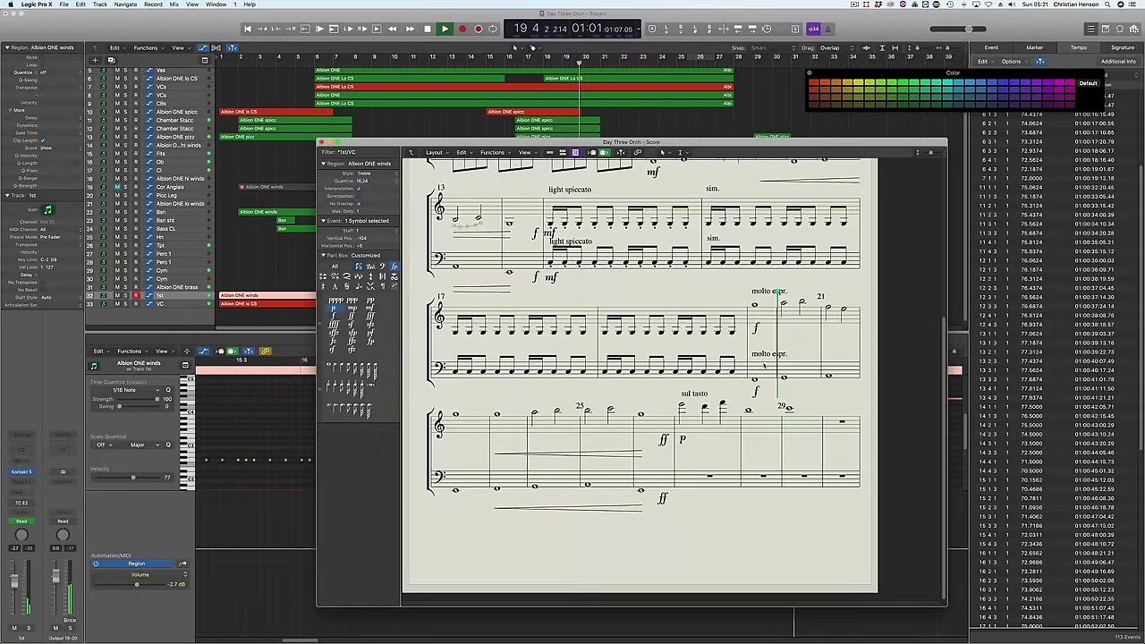
key("space")
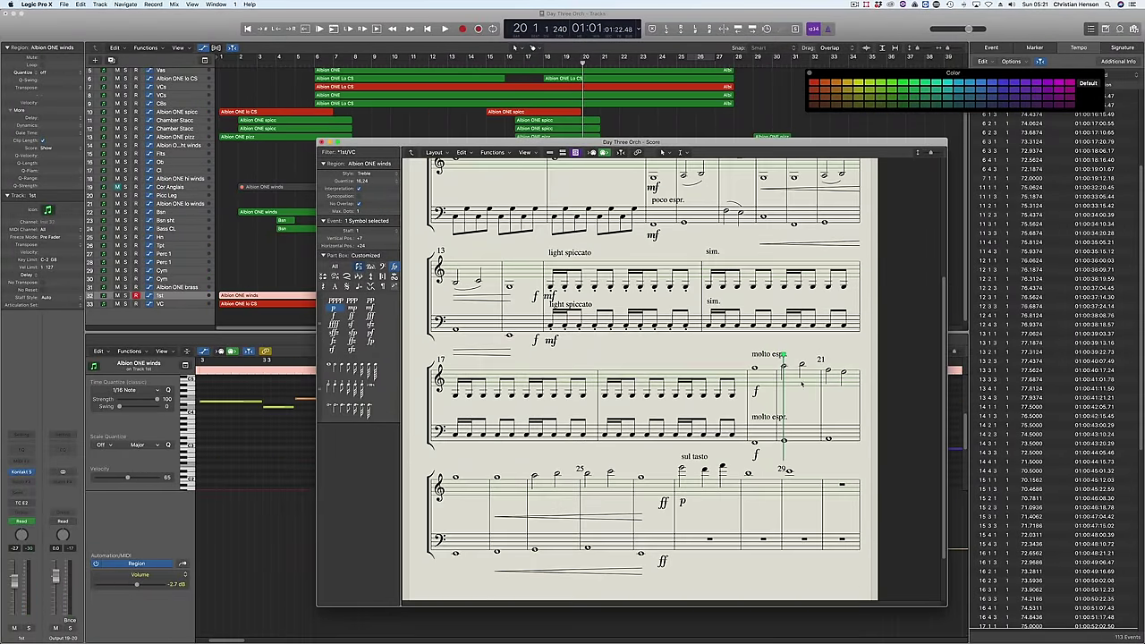
left_click_drag(810, 385, 851, 379)
key("s")
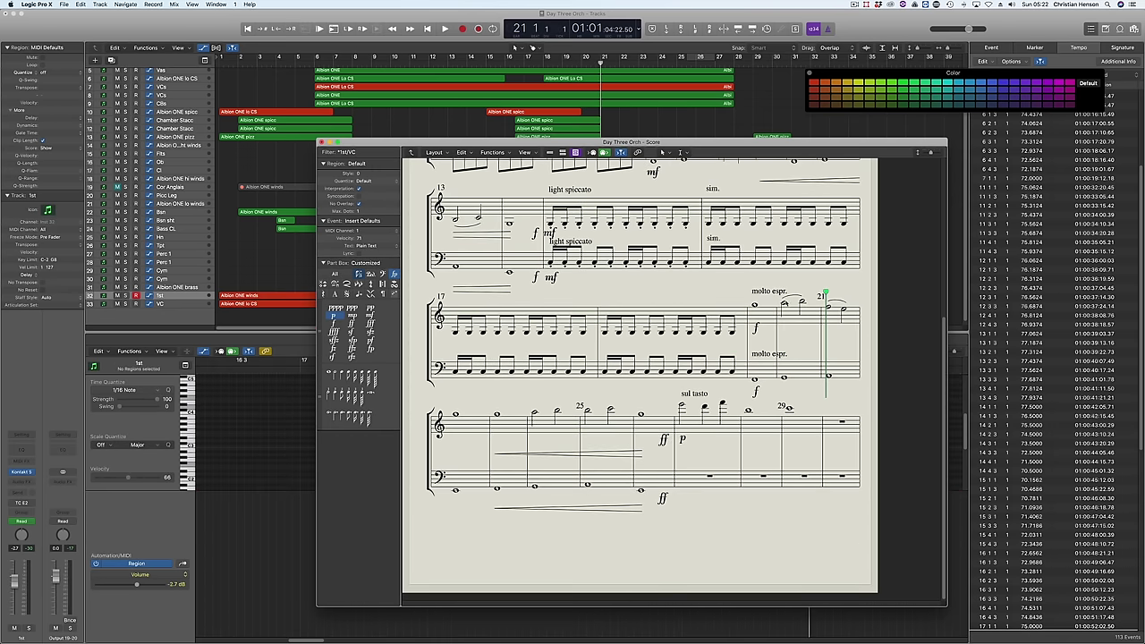
key("space")
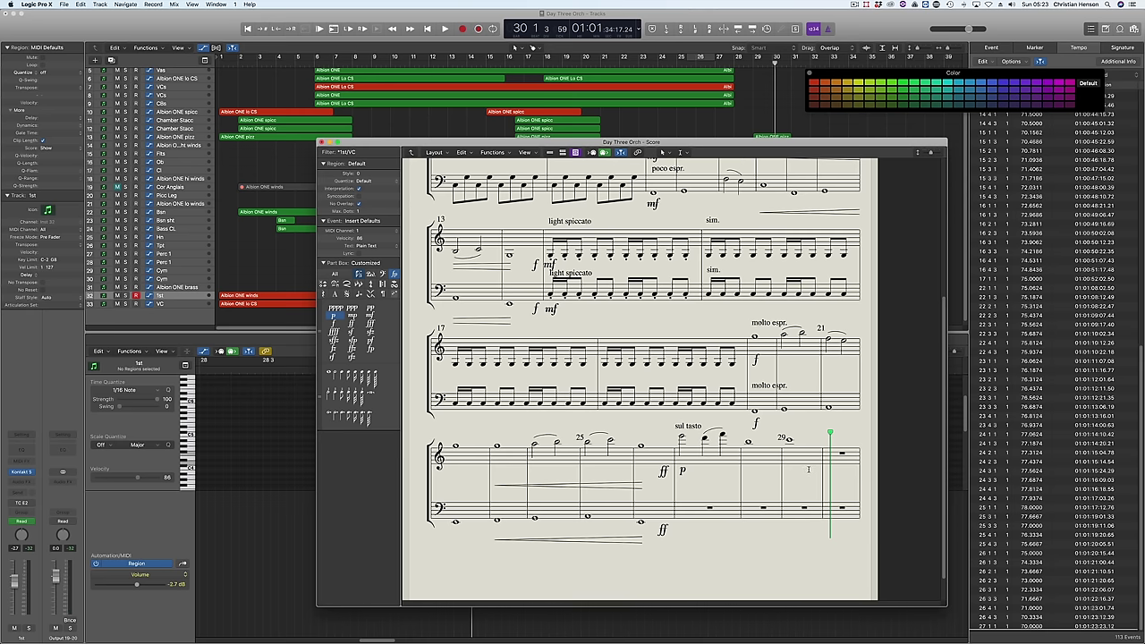
Add the text "dim." below the 1st staff at the start of bar 30
left_click(808, 469)
type("dim")
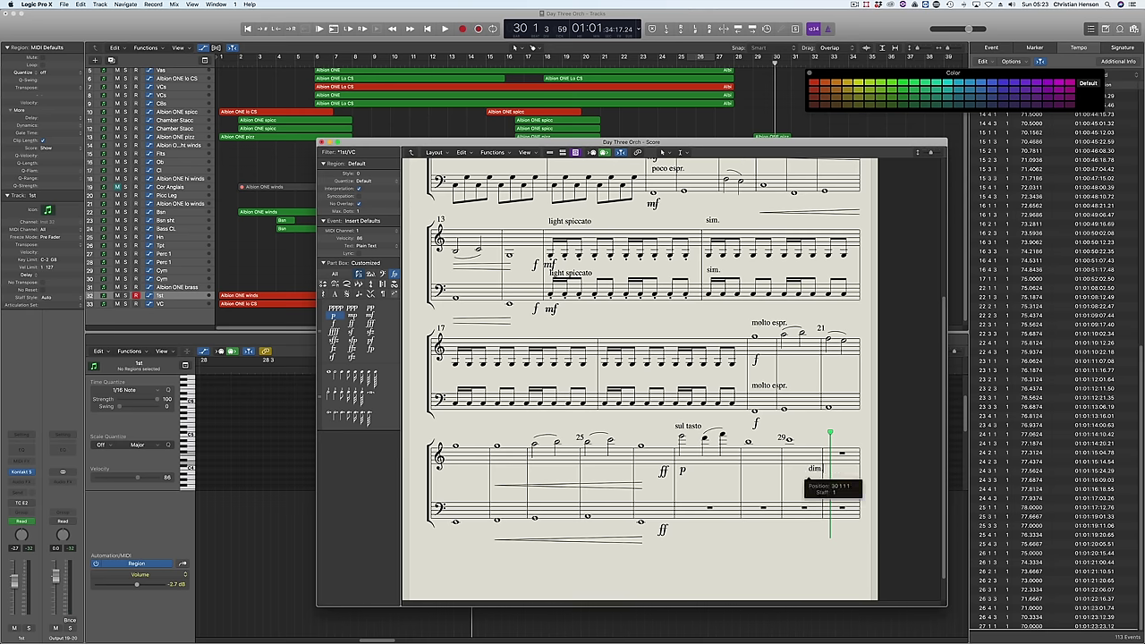
type(".")
key("Return")
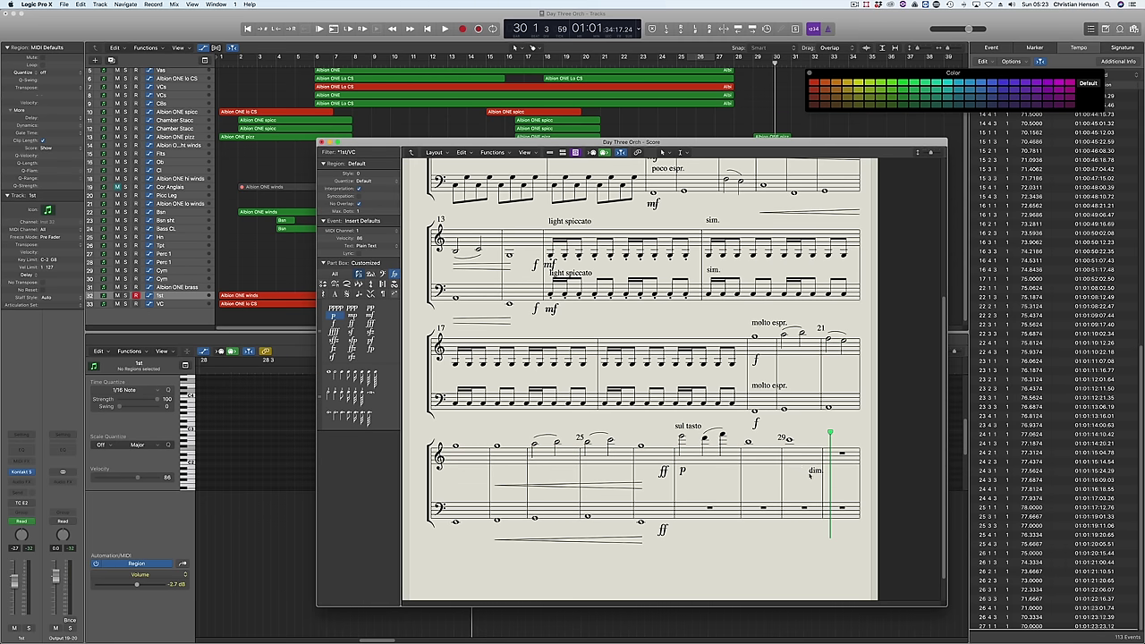
Keep the A4 portrait page setup and save the full two-stave score as a PDF named "Day 4 Composer"
scroll(767, 490, "up", 5)
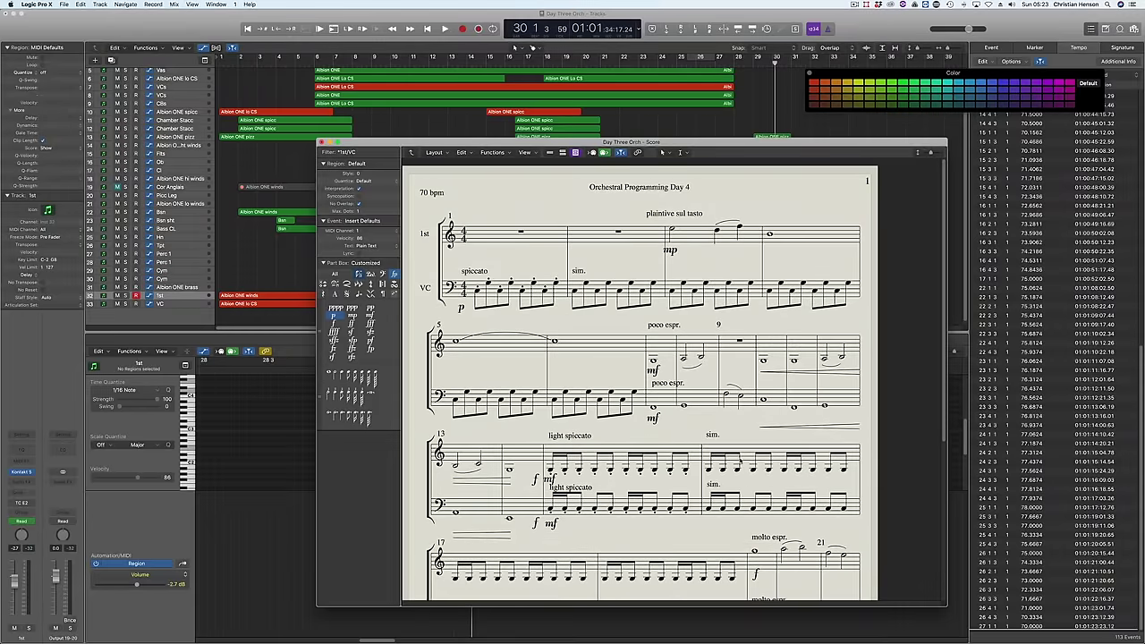
key("super+shift+p")
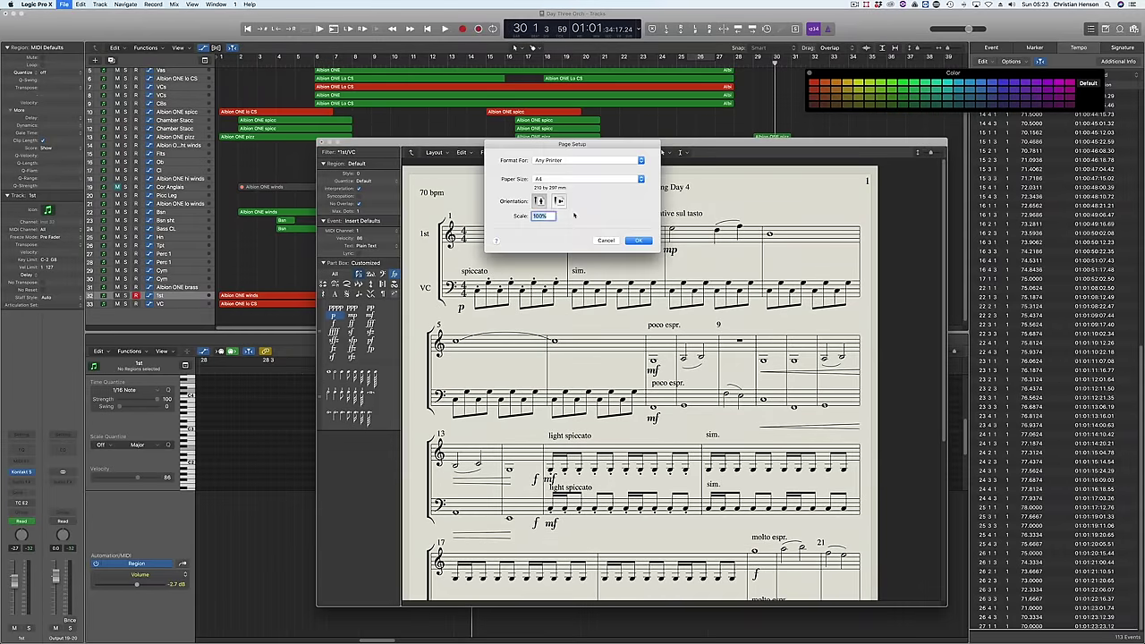
left_click(637, 240)
type("Day 4 C")
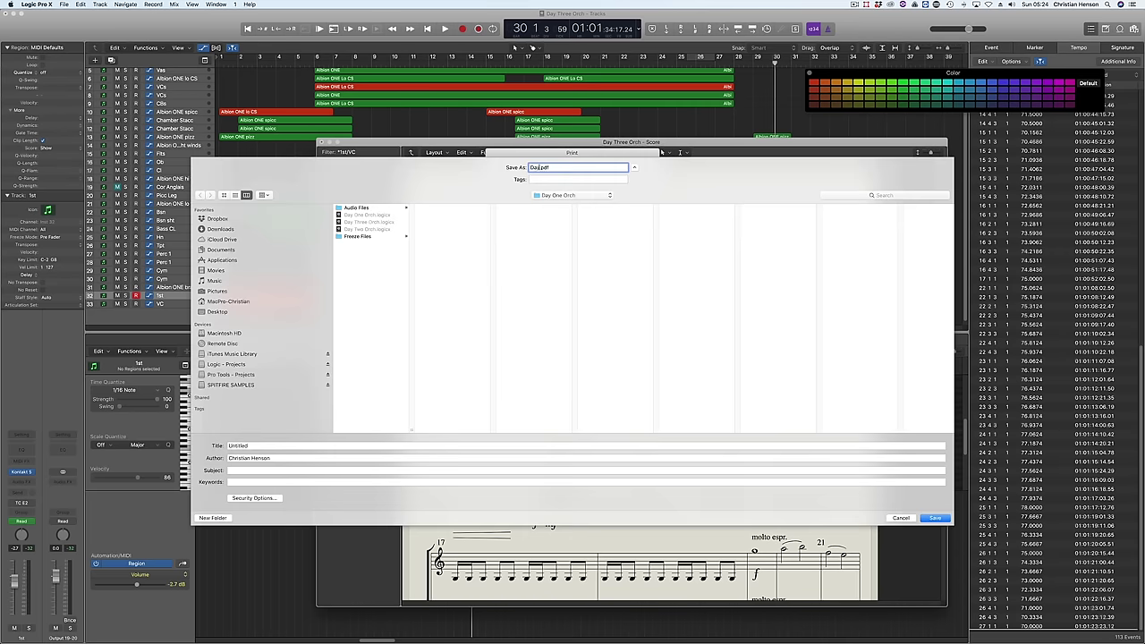
type("omposer")
key("Return")
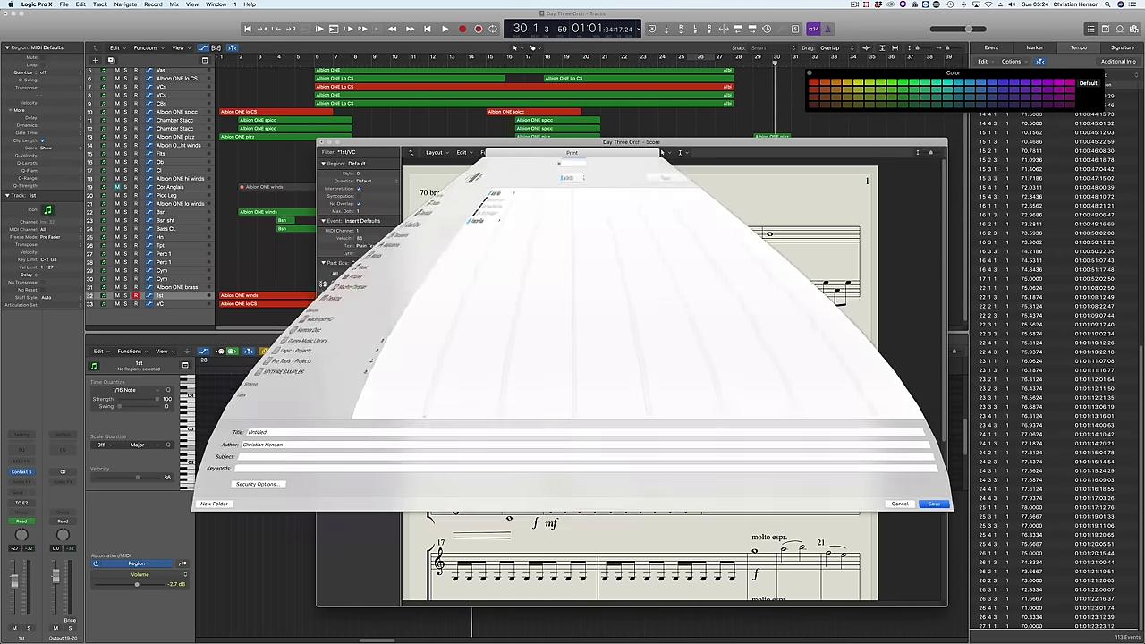
Display the 1st violin part alone with wider spacing between its staves and save it as a PDF
double_click(589, 239)
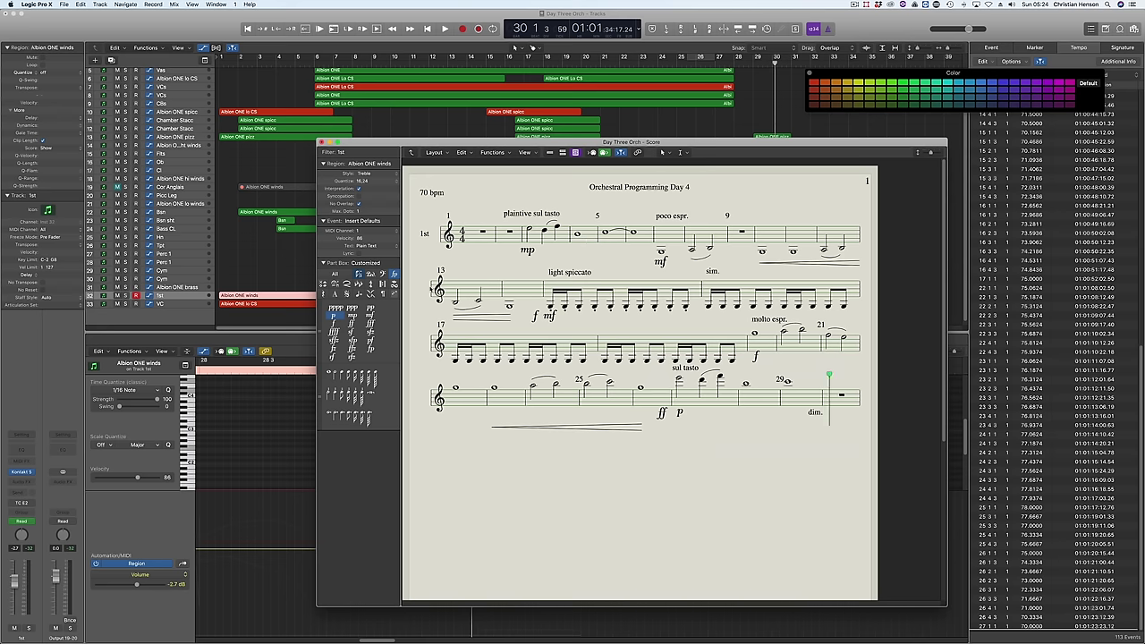
left_click_drag(439, 294, 439, 348)
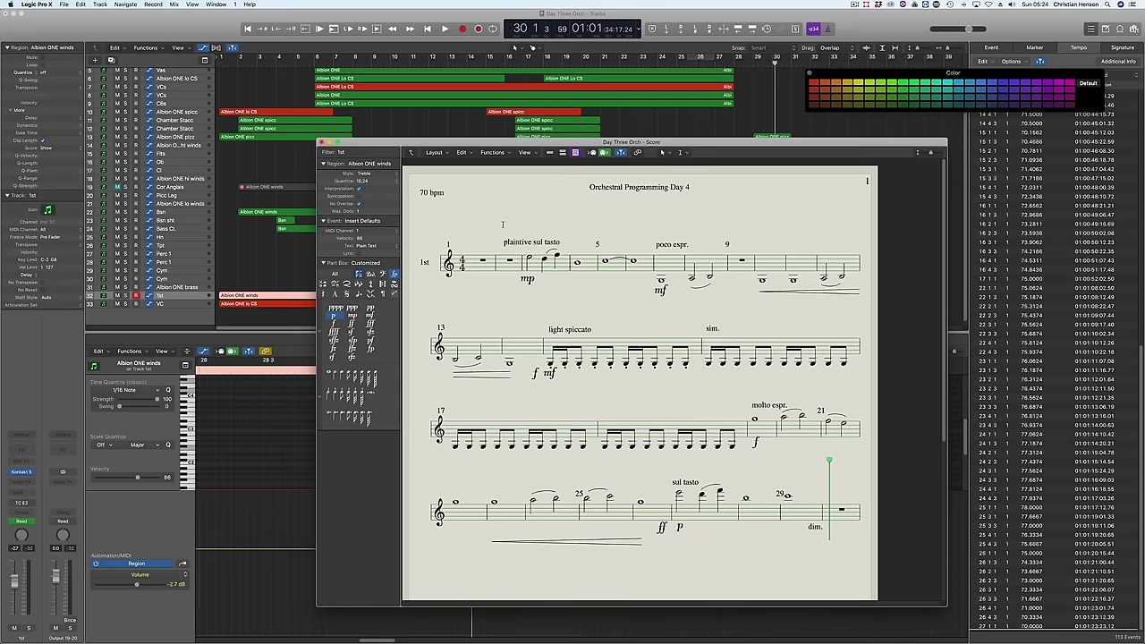
key("super+p")
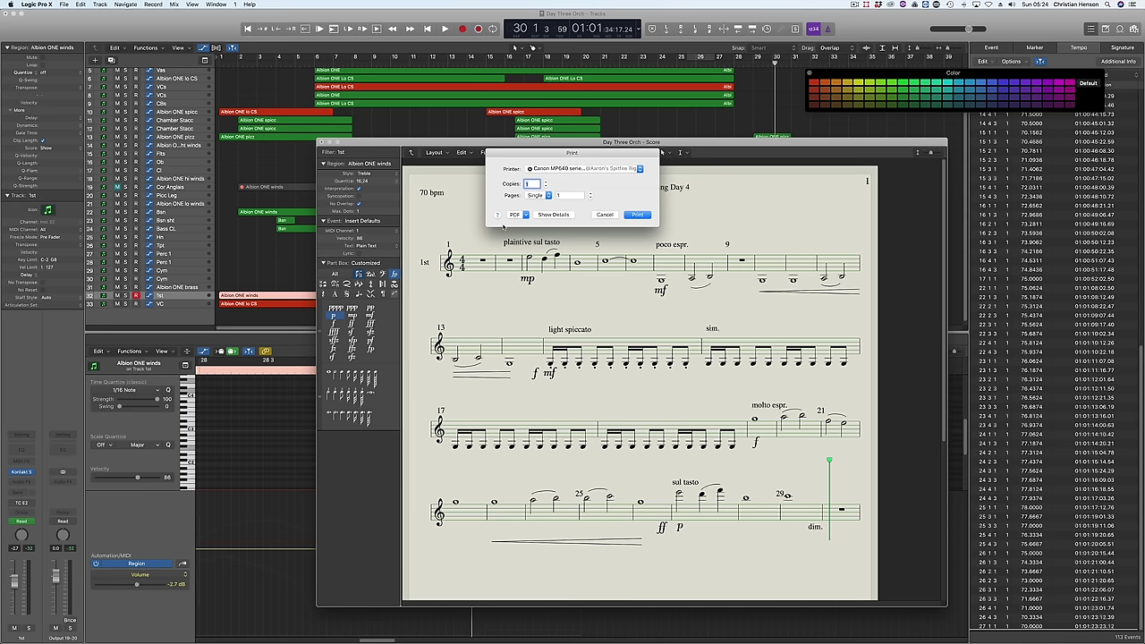
left_click(525, 214)
left_click(537, 246)
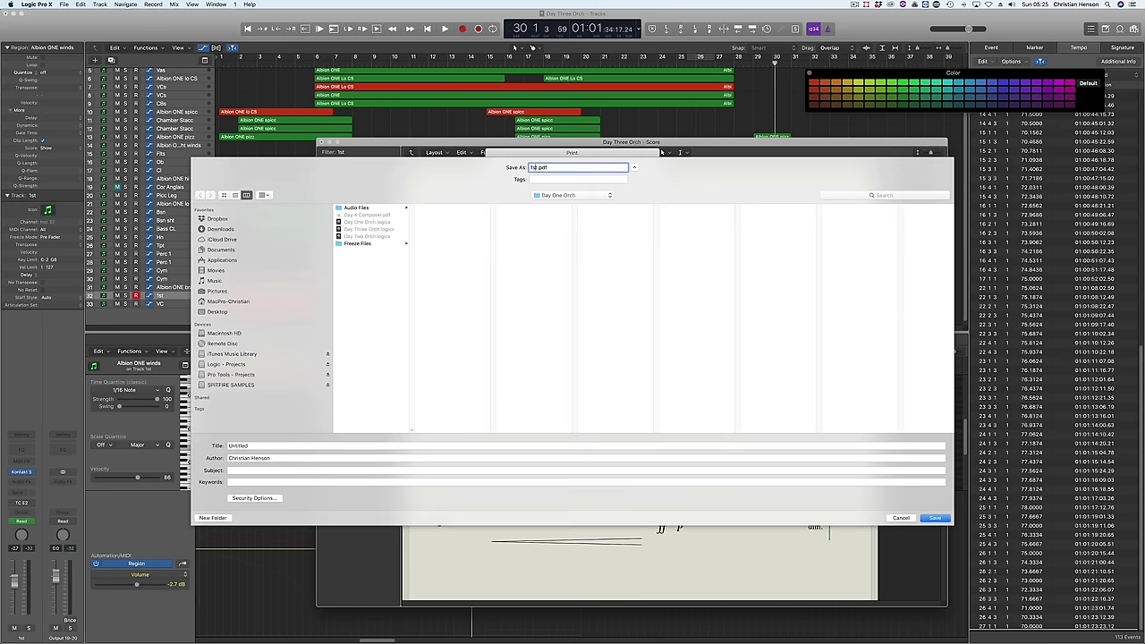
type("Day 3")
key("Return")
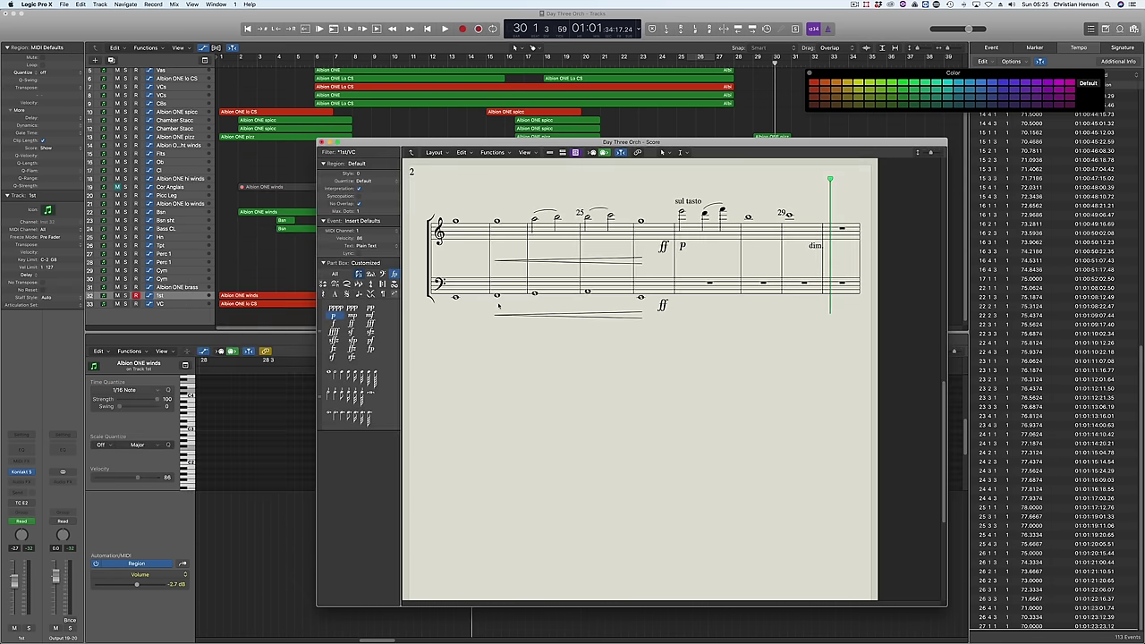
Display the VC part alone with widely spaced staves and save it as a PDF named "Day 3 VC"
key("Down")
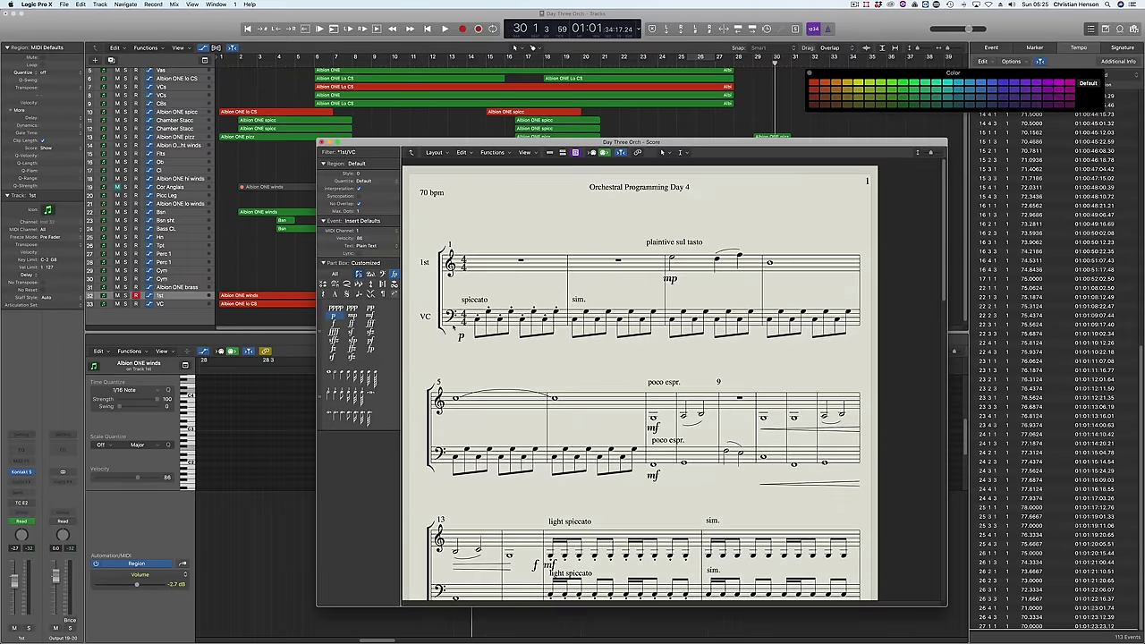
left_click_drag(436, 293, 436, 329)
scroll(448, 322, "down", 5)
scroll(527, 236, "up", 5)
key("super+p")
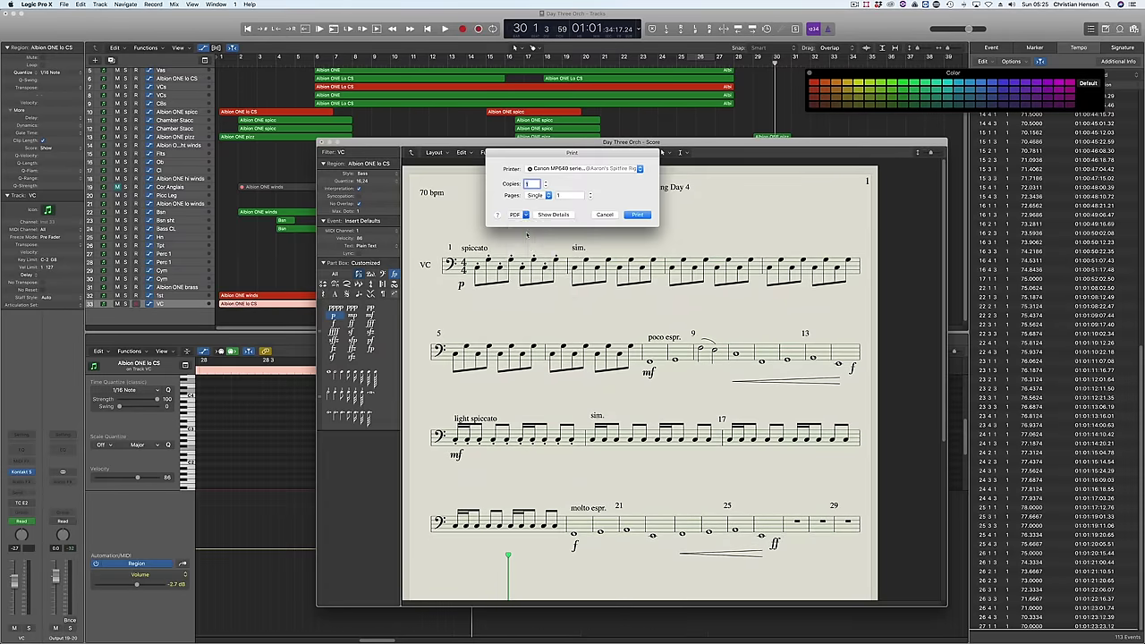
left_click(519, 215)
left_click(527, 235)
type("Day 3 VC")
key("Return")
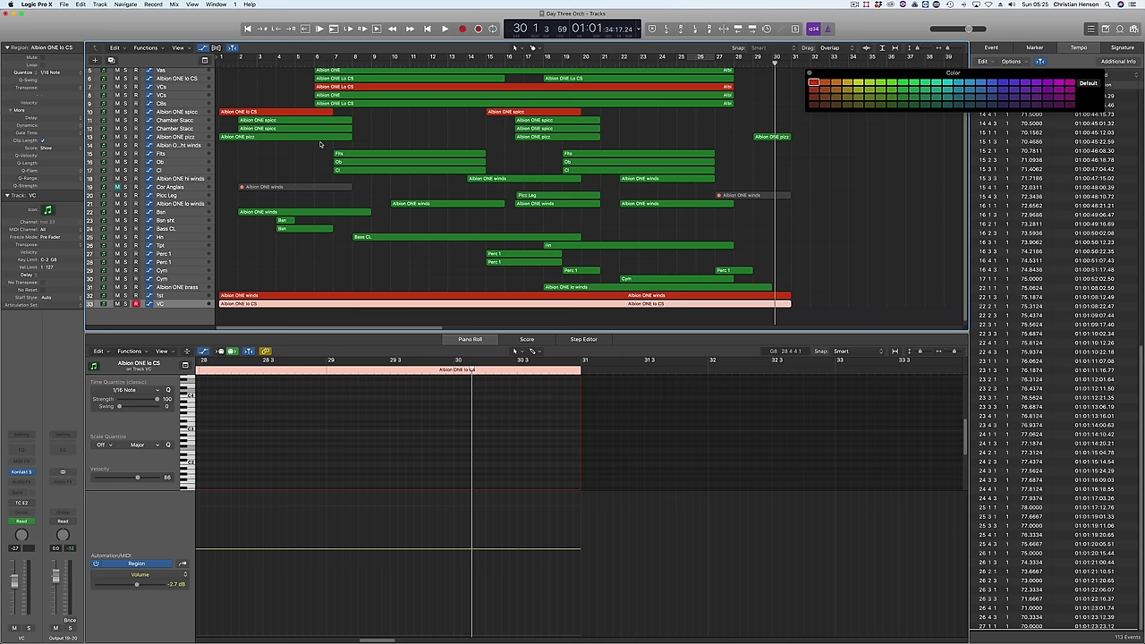
Close the score window and mute the 1st and VC notation tracks (32 and 33)
left_click(322, 142)
left_click_drag(312, 268, 363, 331)
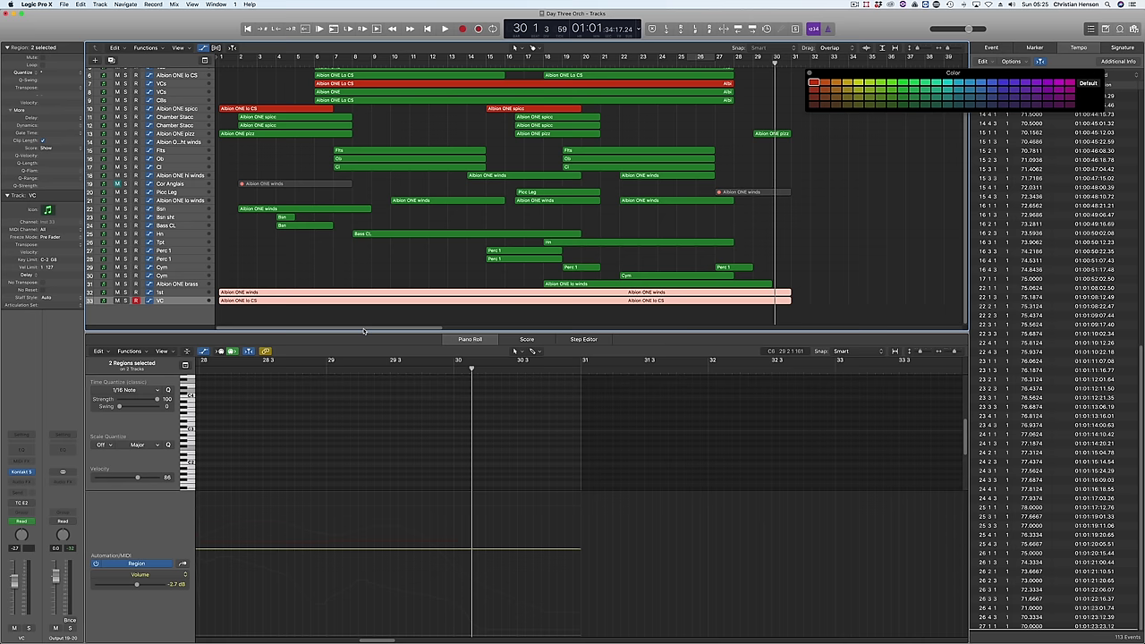
scroll(325, 234, "up", 5)
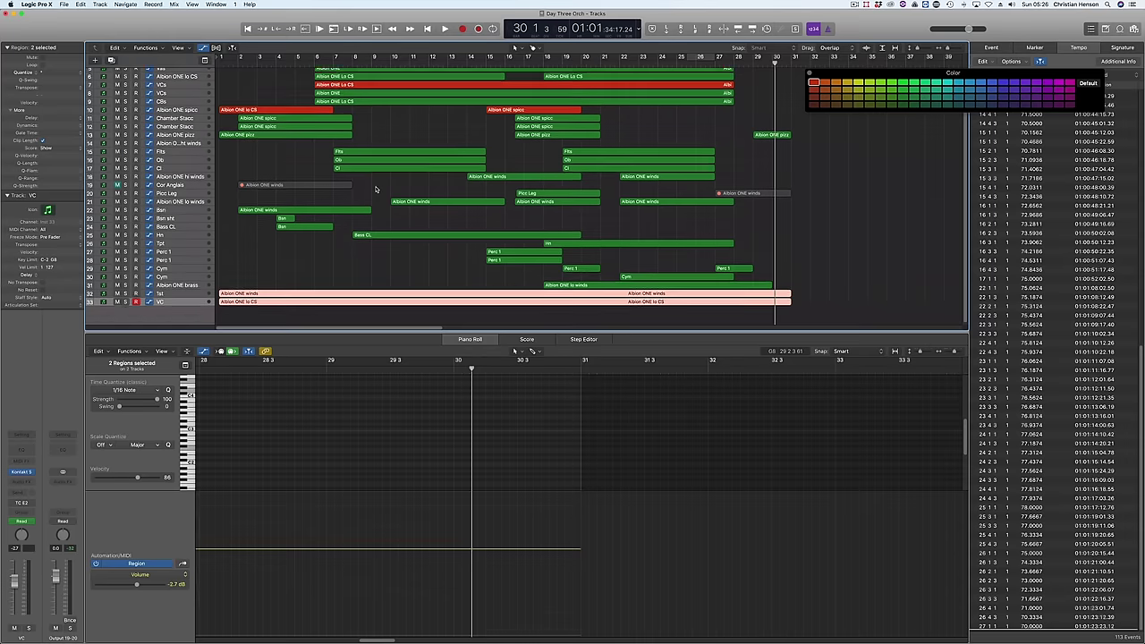
scroll(376, 189, "up", 3)
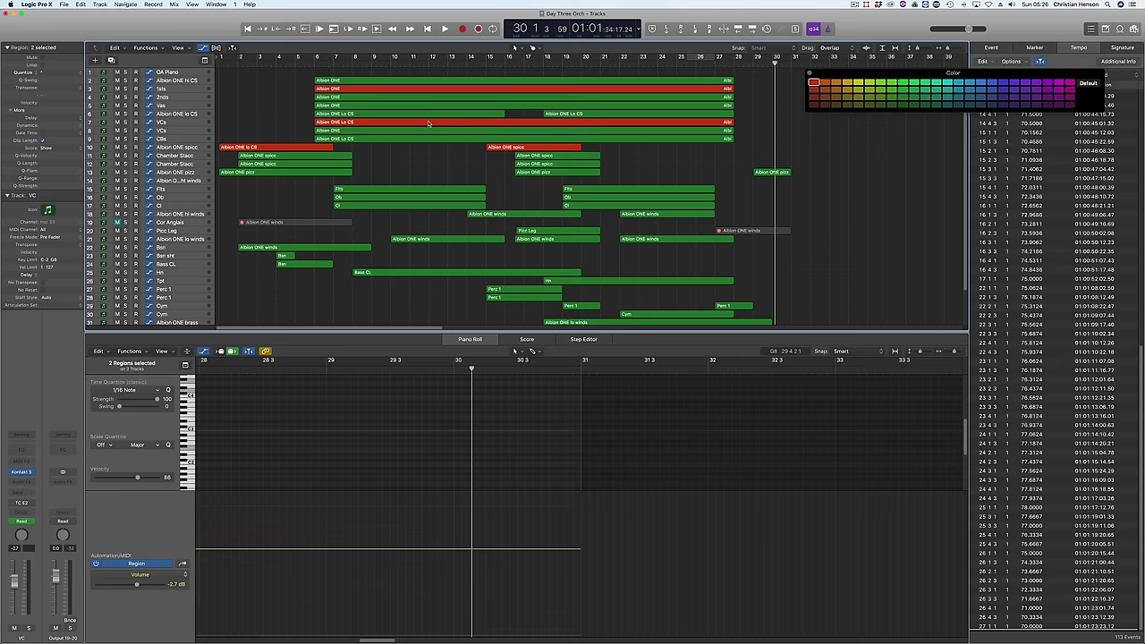
scroll(429, 124, "down", 5)
scroll(428, 123, "up", 1)
left_click(116, 293)
left_click(116, 301)
left_click(362, 270)
Set the cycle range from bar 1 to bar 33 so it covers the whole piece
scroll(322, 197, "up", 5)
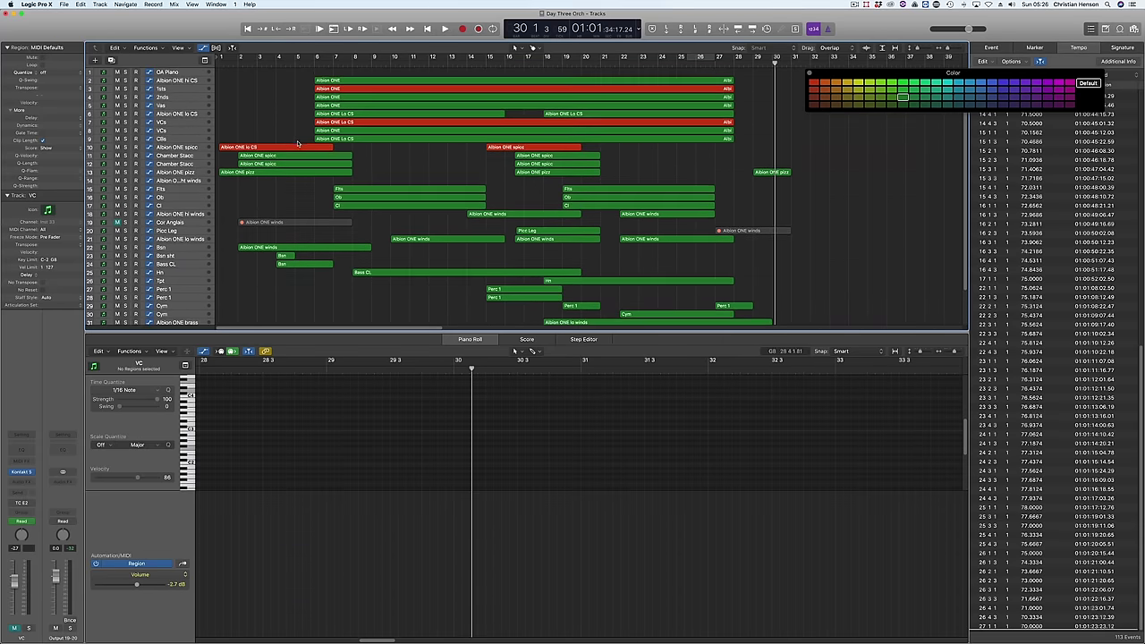
scroll(297, 144, "down", 4)
scroll(297, 143, "up", 4)
left_click_drag(221, 56, 825, 119)
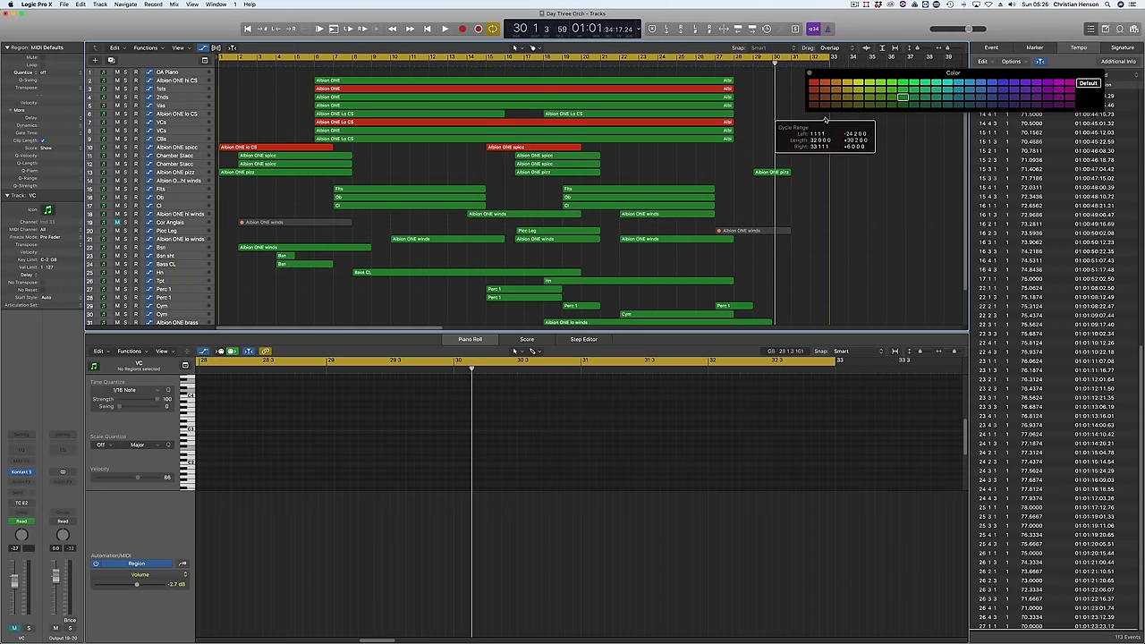
scroll(288, 145, "down", 3)
scroll(288, 145, "up", 3)
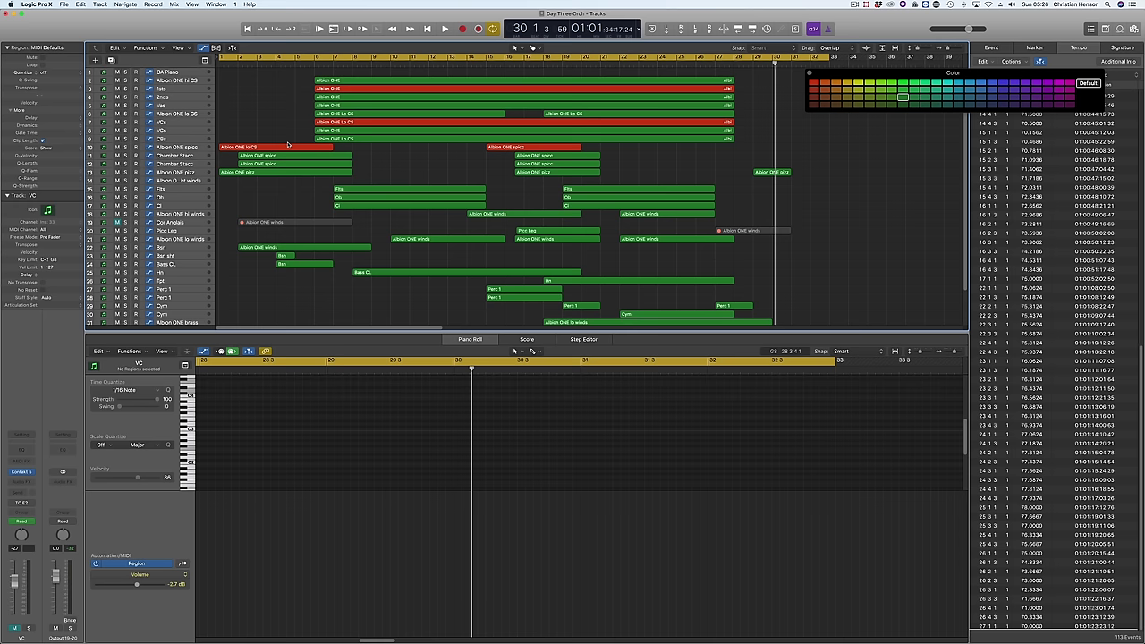
Select the red regions on the 1sts, VCs and Albion ONE spicc tracks and mute them
left_click(340, 90)
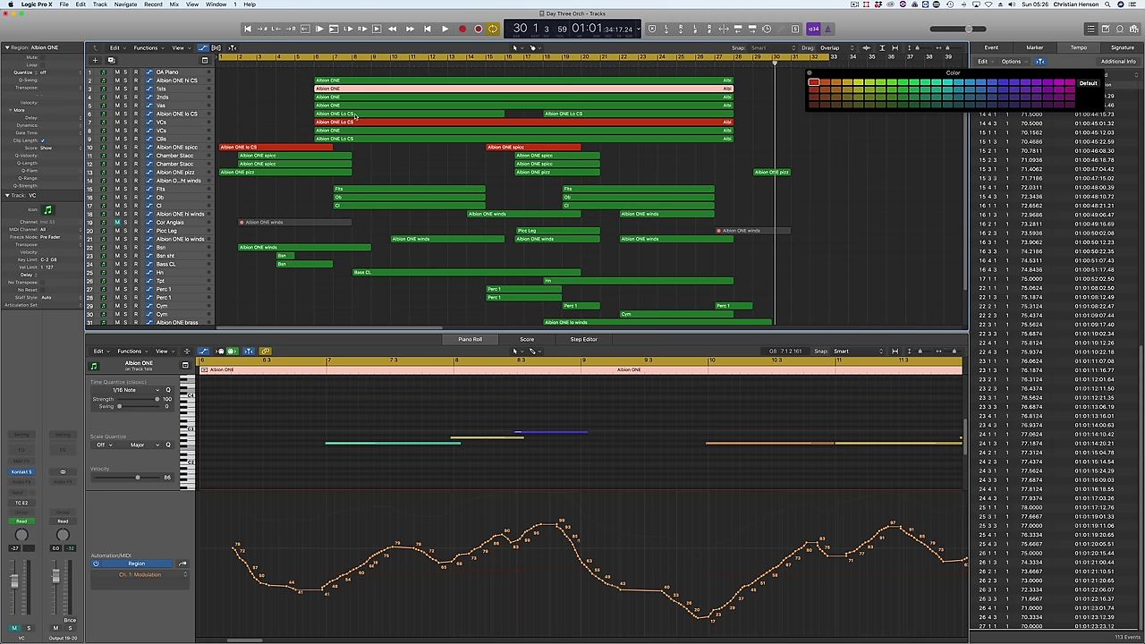
left_click(353, 114)
left_click(350, 91)
key("shift+c")
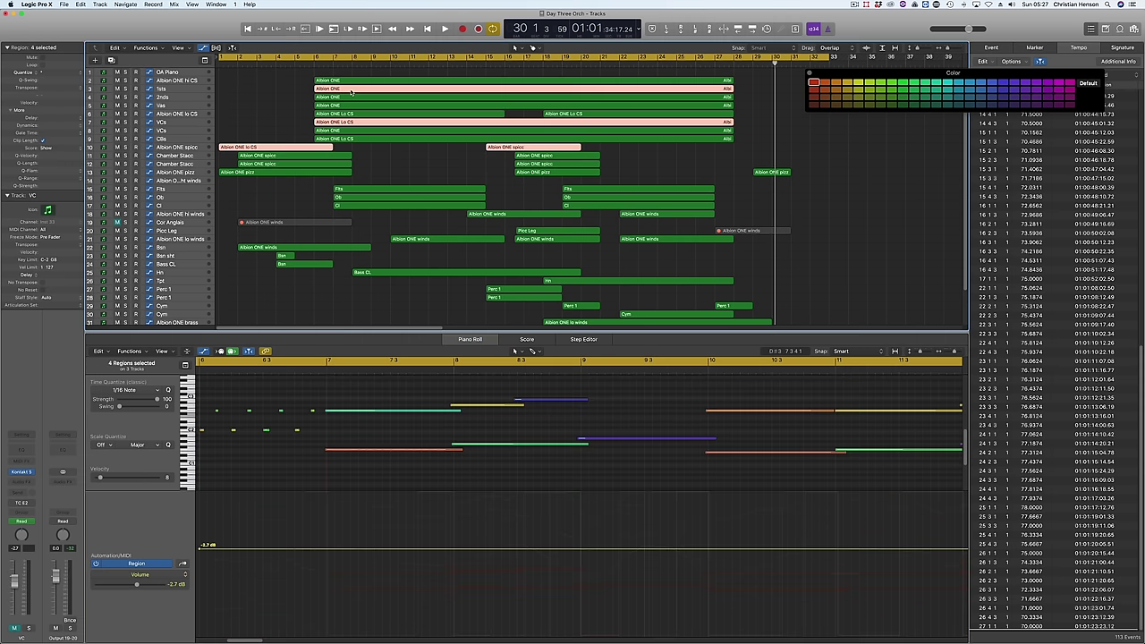
key("ctrl+m")
left_click(254, 97)
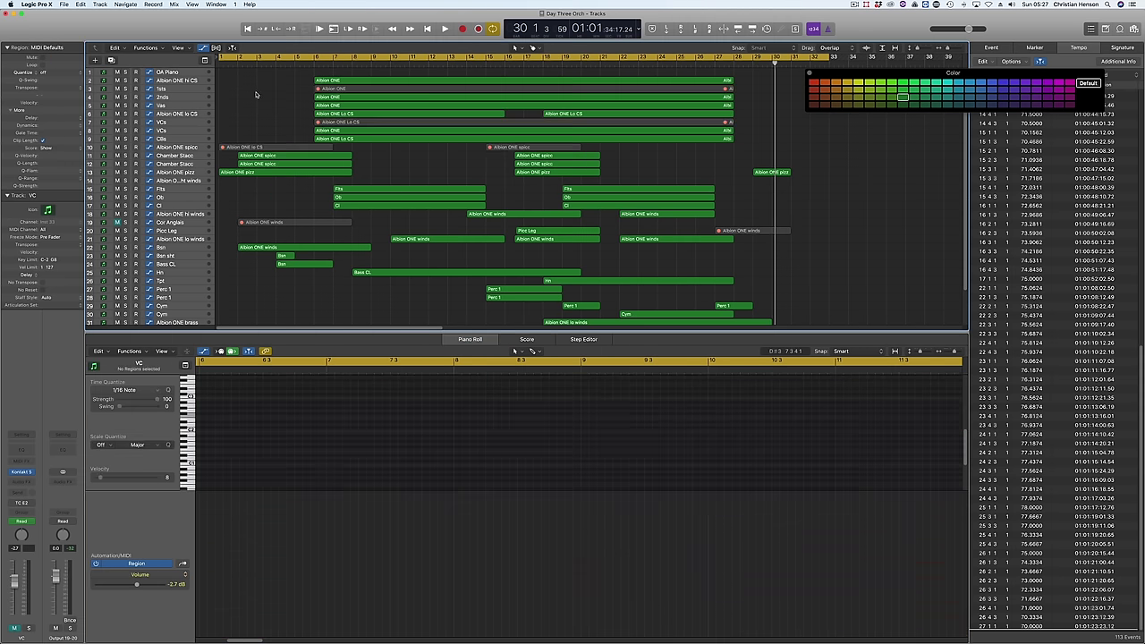
Solo all the string regions on tracks 2 to 13 and bounce them as "Day 4 Rest Of Str"
scroll(262, 96, "down", 1)
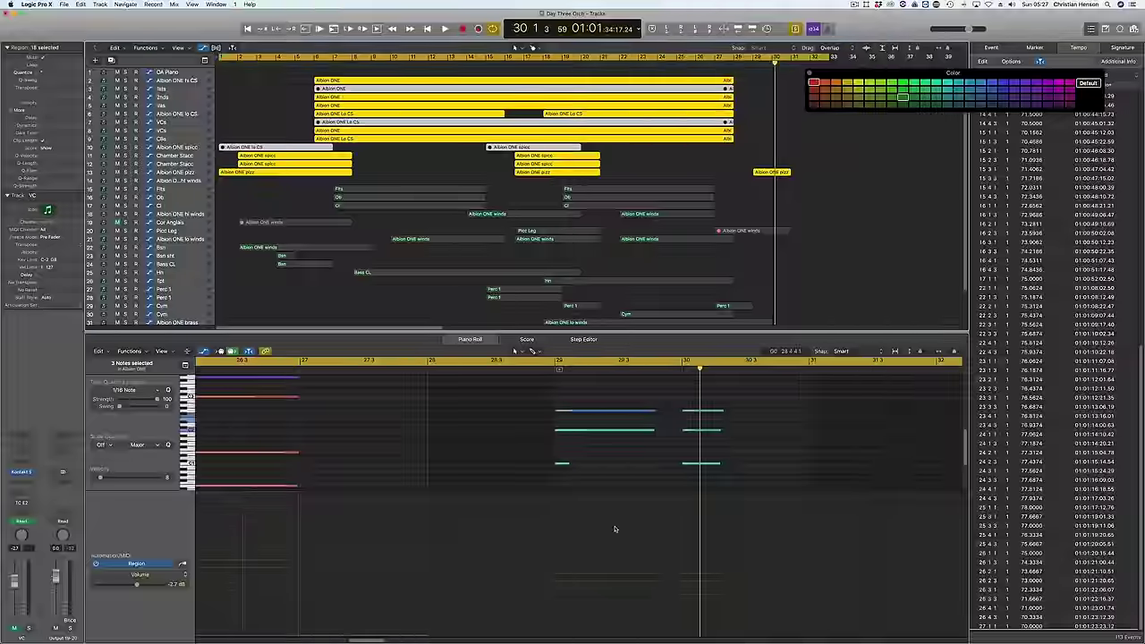
type("Da")
type("Day 4 Rest Of Str")
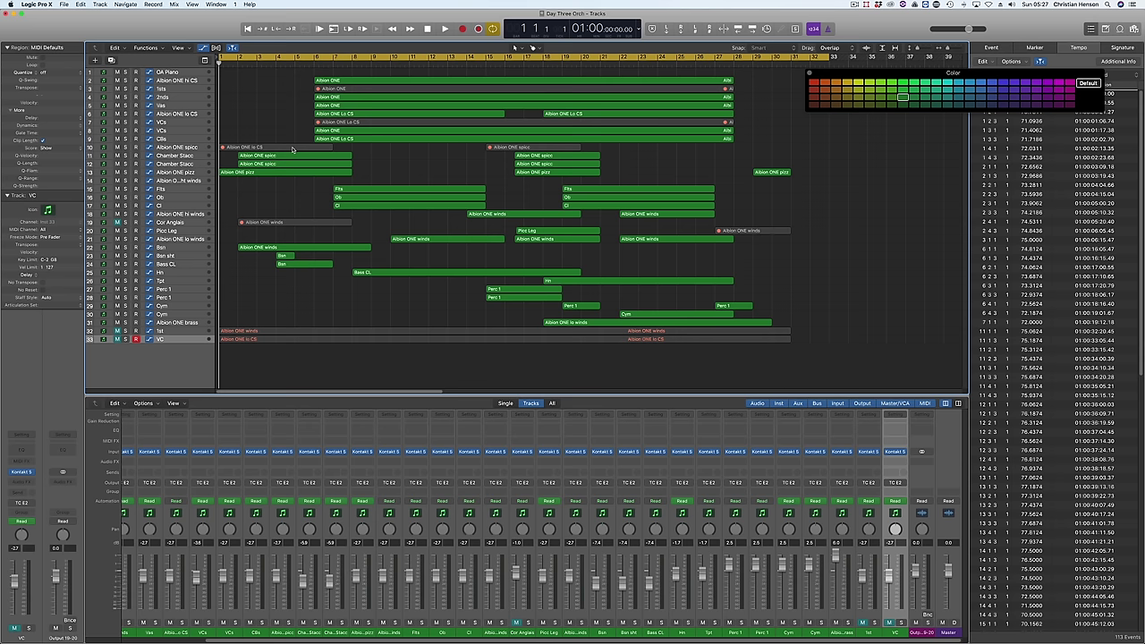
Select the four muted regions on the 1sts, VCs and Albion ONE spicc tracks, unmute them and solo them
left_click(291, 147)
left_click(534, 146, "shift")
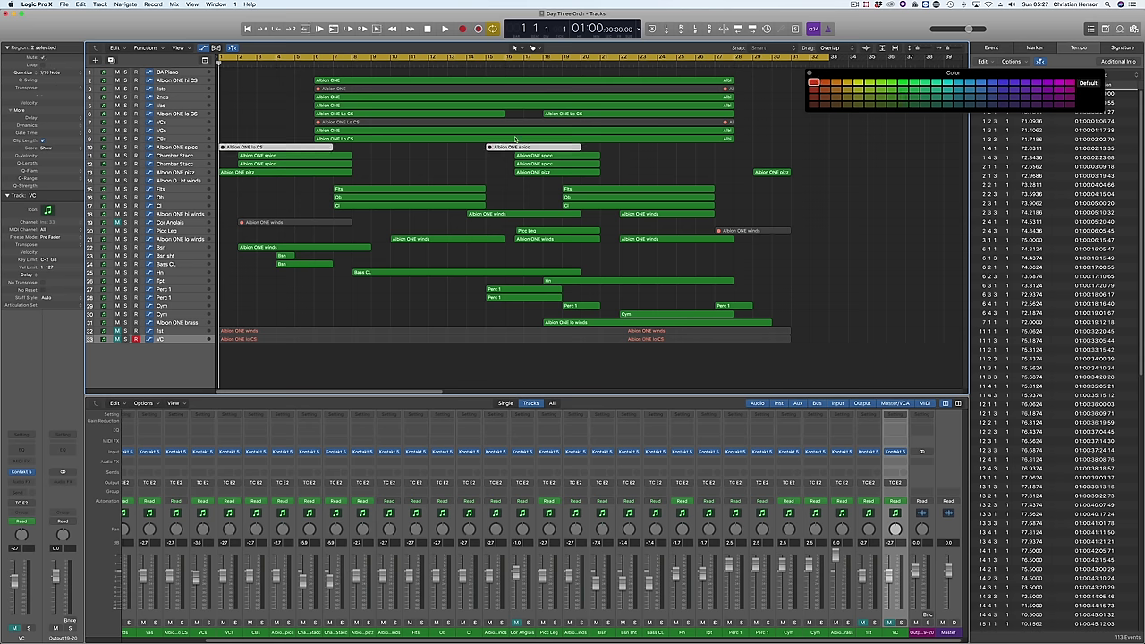
left_click(511, 124, "shift")
left_click(496, 90, "shift")
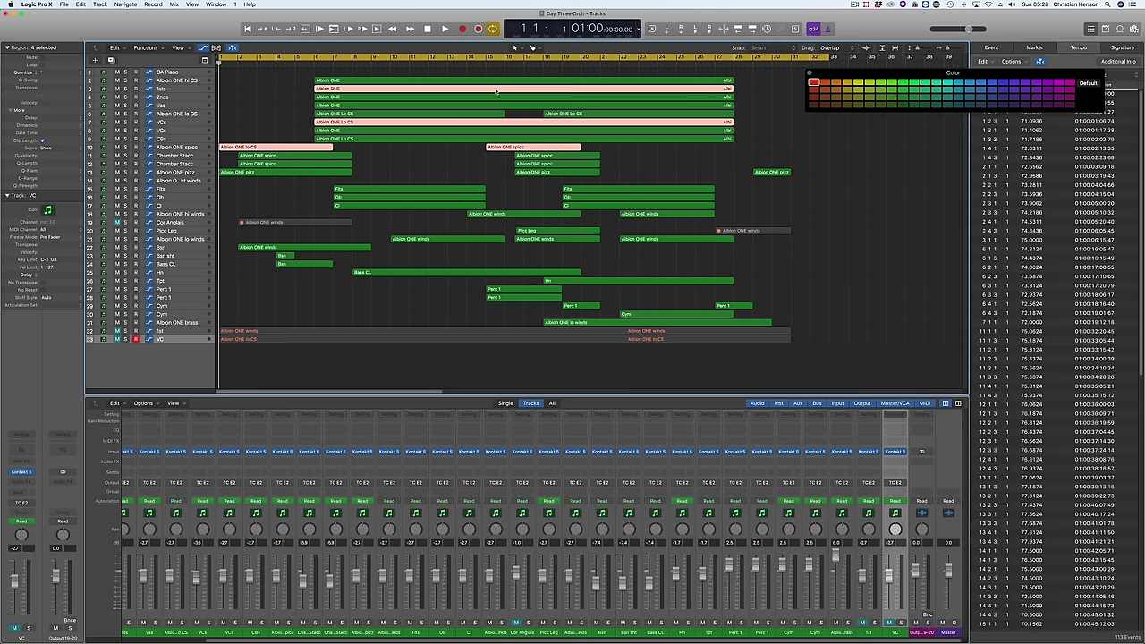
key("ctrl+s")
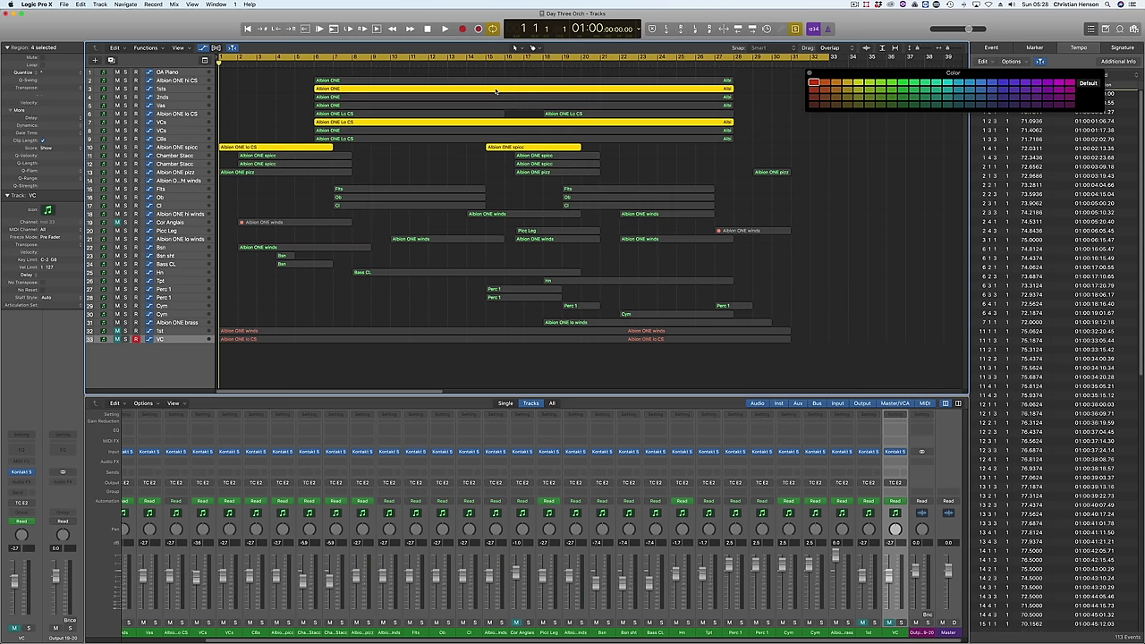
Bounce the soloed 1sts, VCs and Albion ONE spicc regions as "Day 4 Tracking Strings"
scroll(483, 90, "right", 1)
key("super+b")
left_click(691, 288)
left_click(689, 287)
type("Day 4 Tracking Strin")
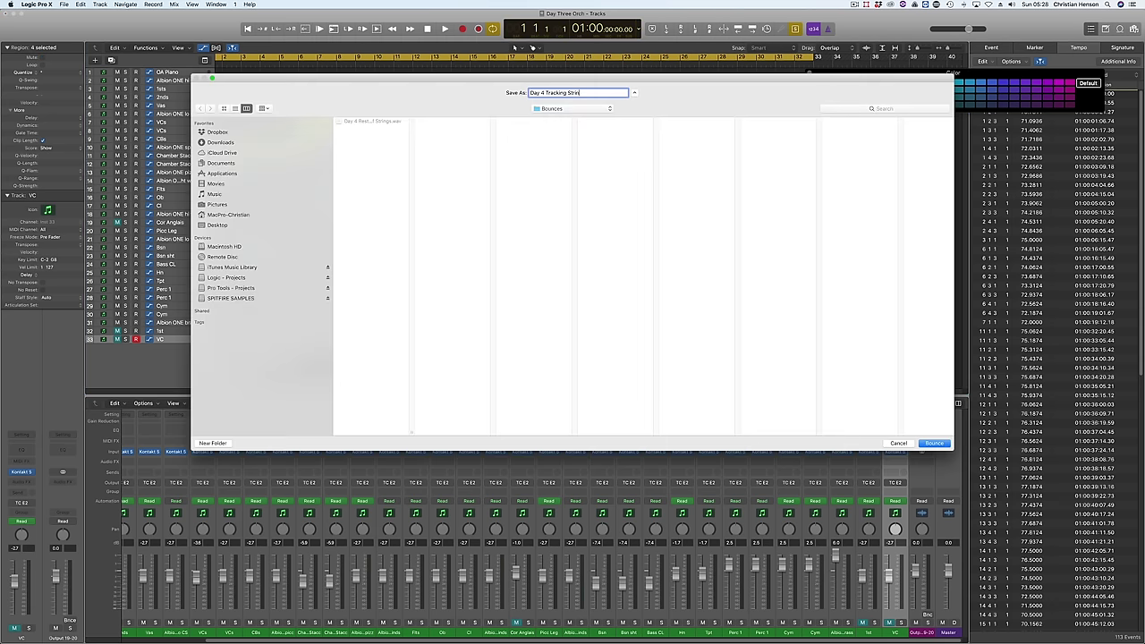
type("gs")
key("Return")
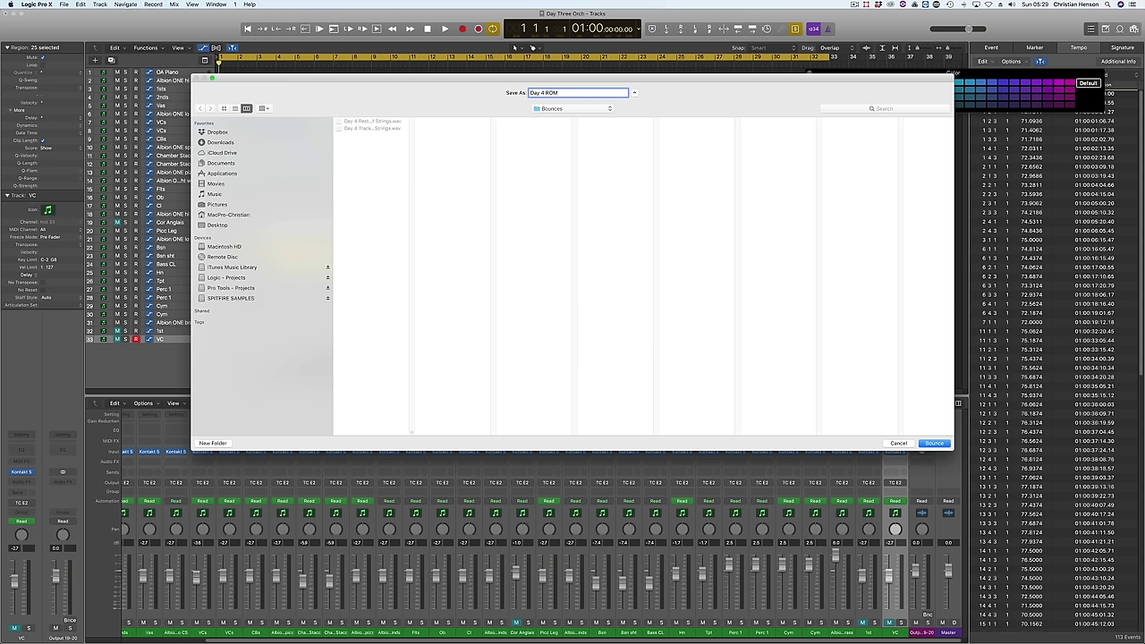
Bounce the soloed woodwind, brass and percussion regions as "Day 4 ROM" and clear the region selection
key("Return")
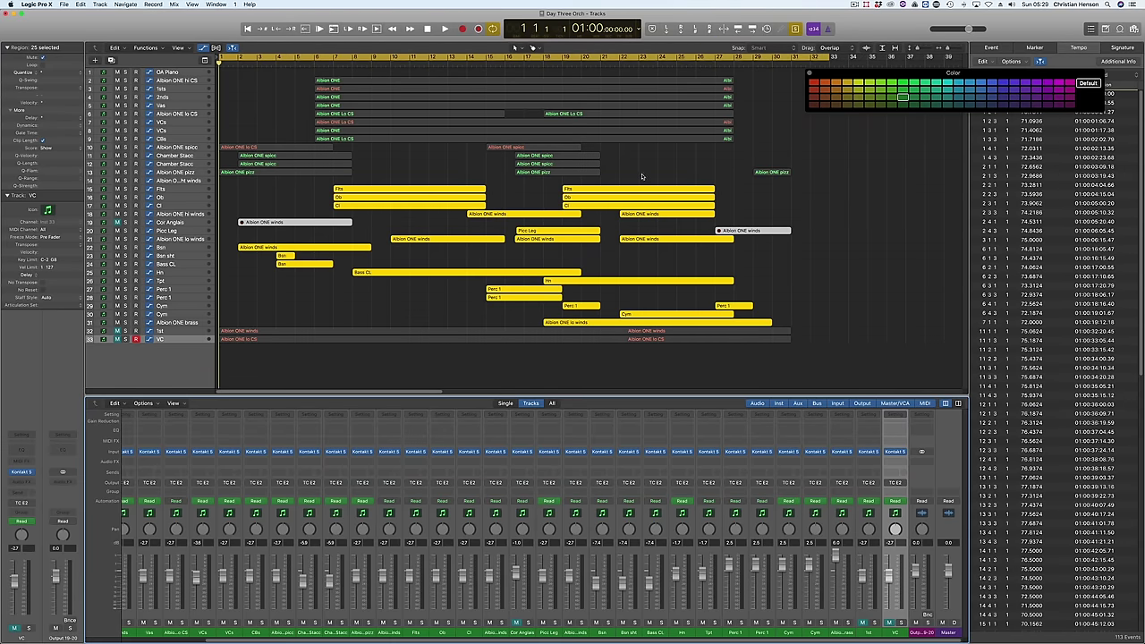
left_click(640, 174)
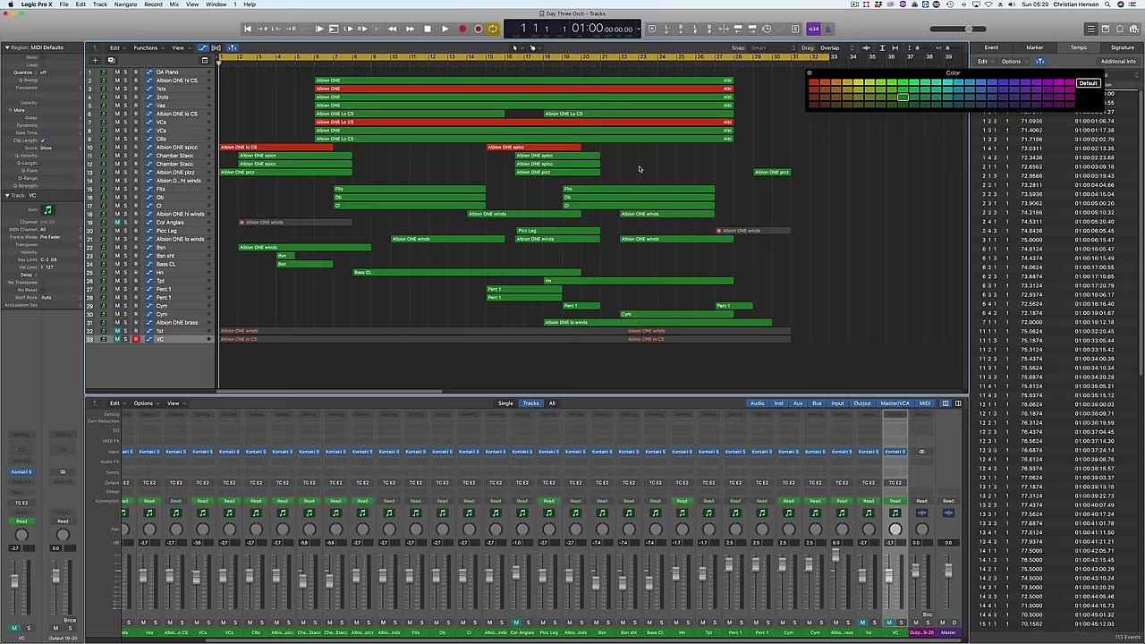
Select all regions, export all MIDI tracks as a MIDI file named "Day 4", and clear the selection
key("super+a")
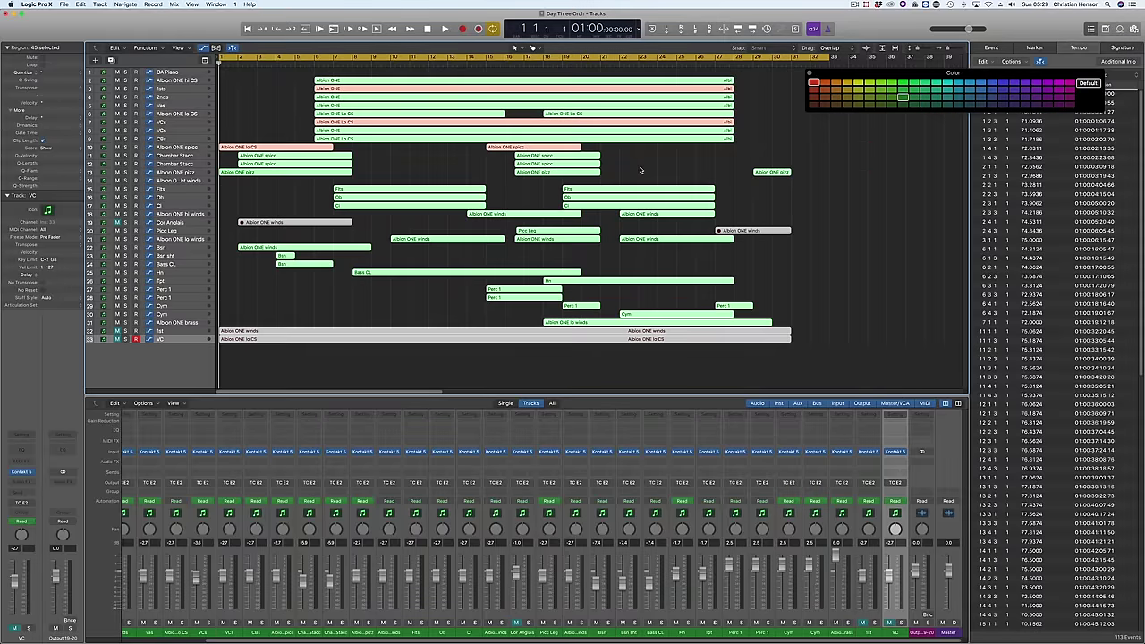
left_click(65, 5)
mouse_move(74, 174)
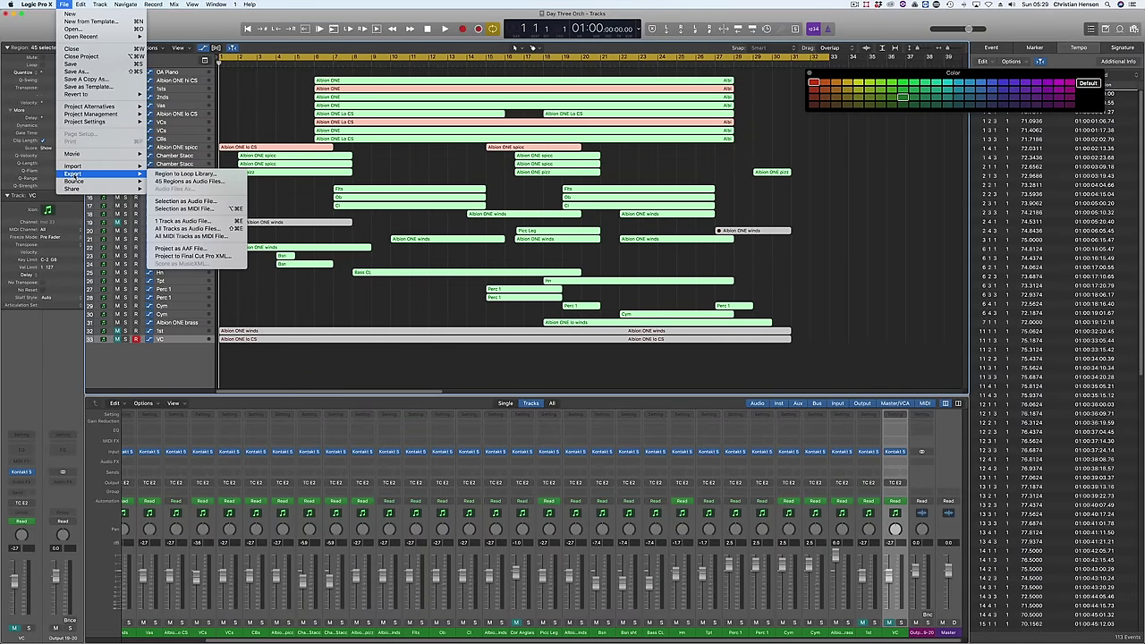
left_click(179, 237)
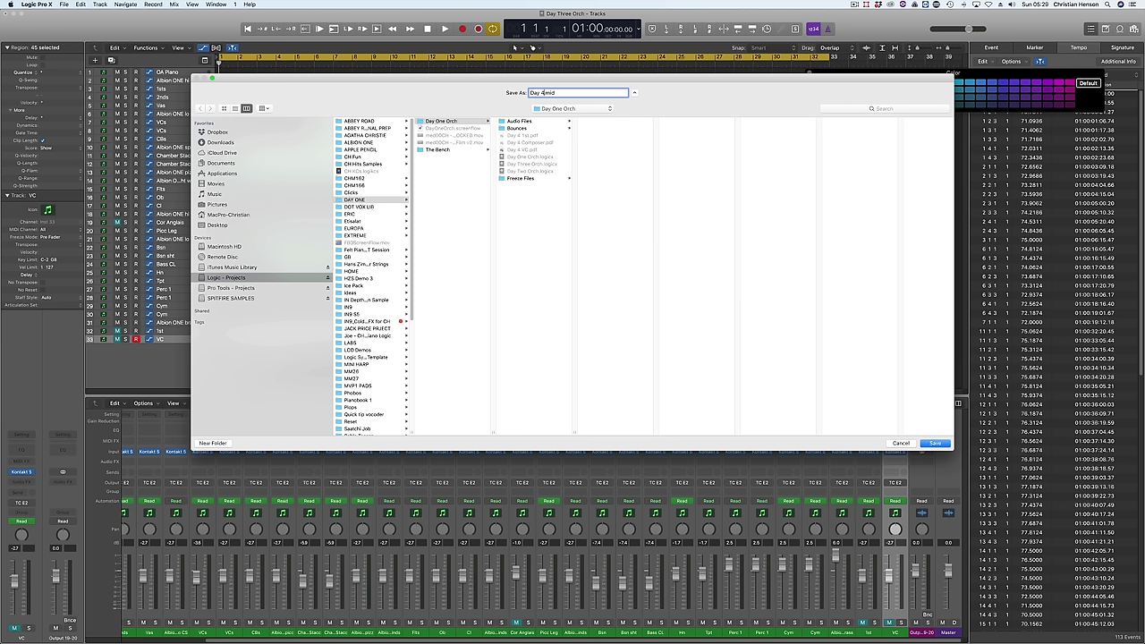
key("Return")
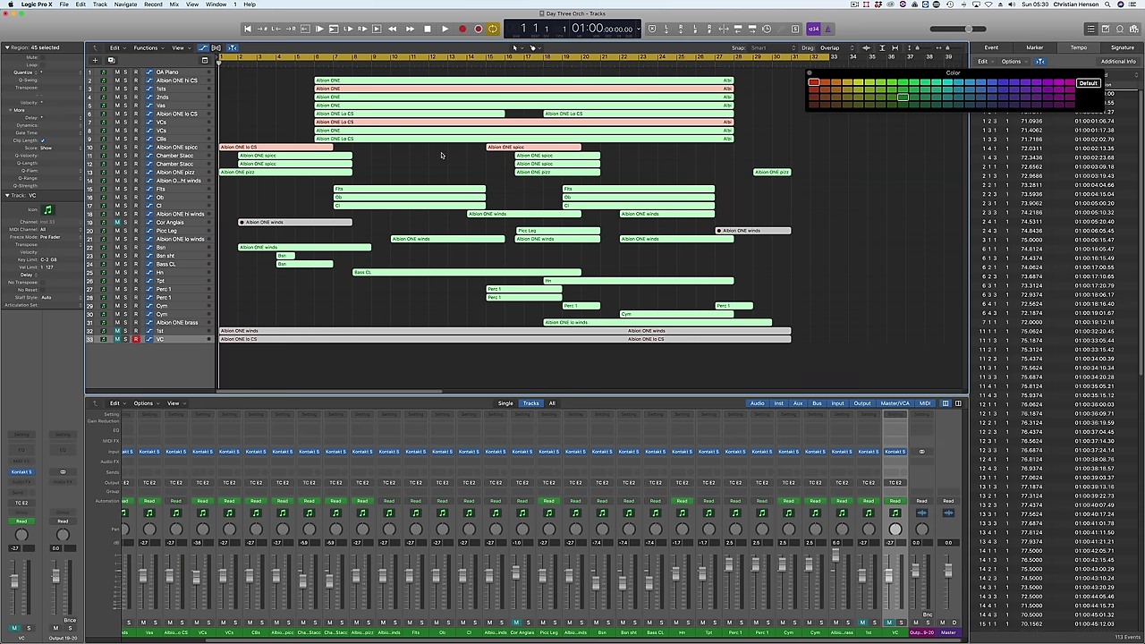
left_click(447, 166)
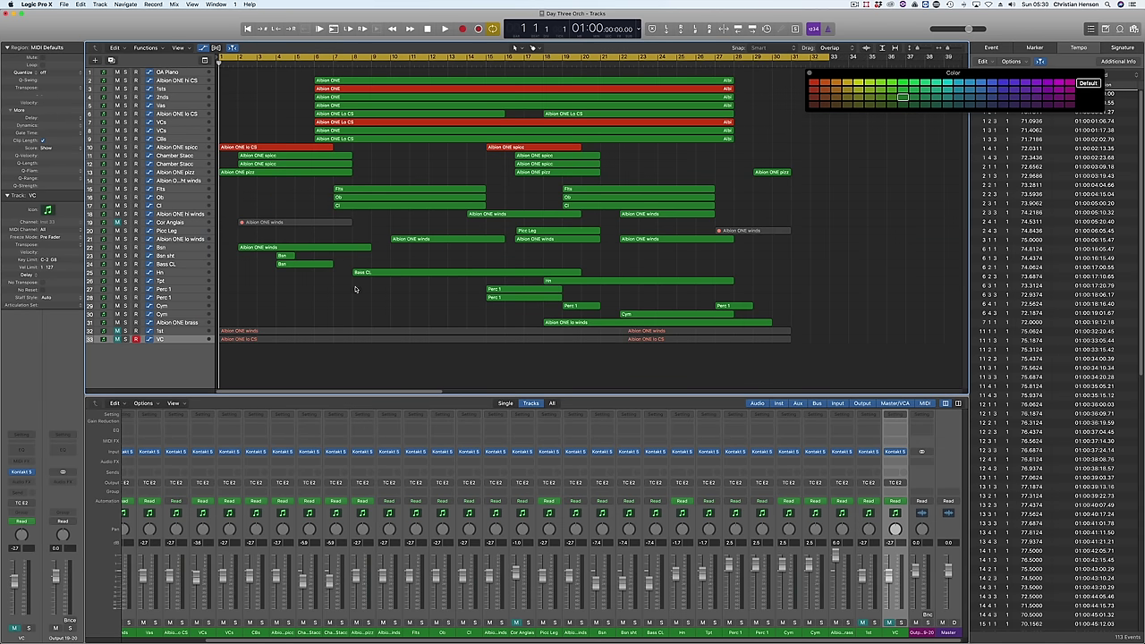
Isolate the metronome using the empty Albion ONE sht winds track, review the metronome project settings and audition the click
left_click(192, 182)
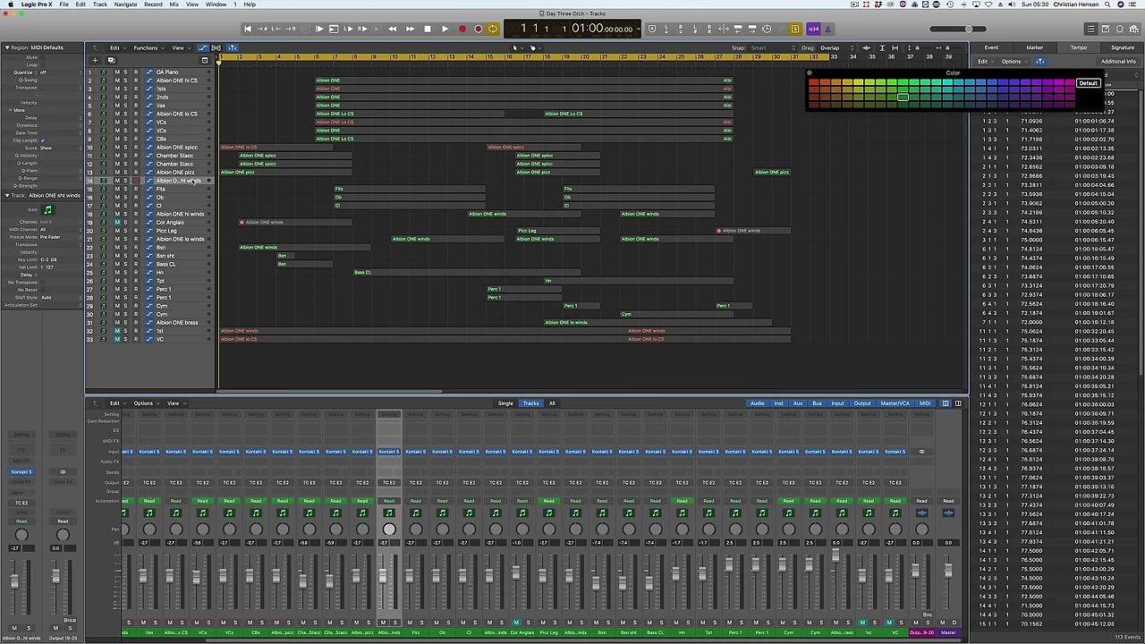
key("space")
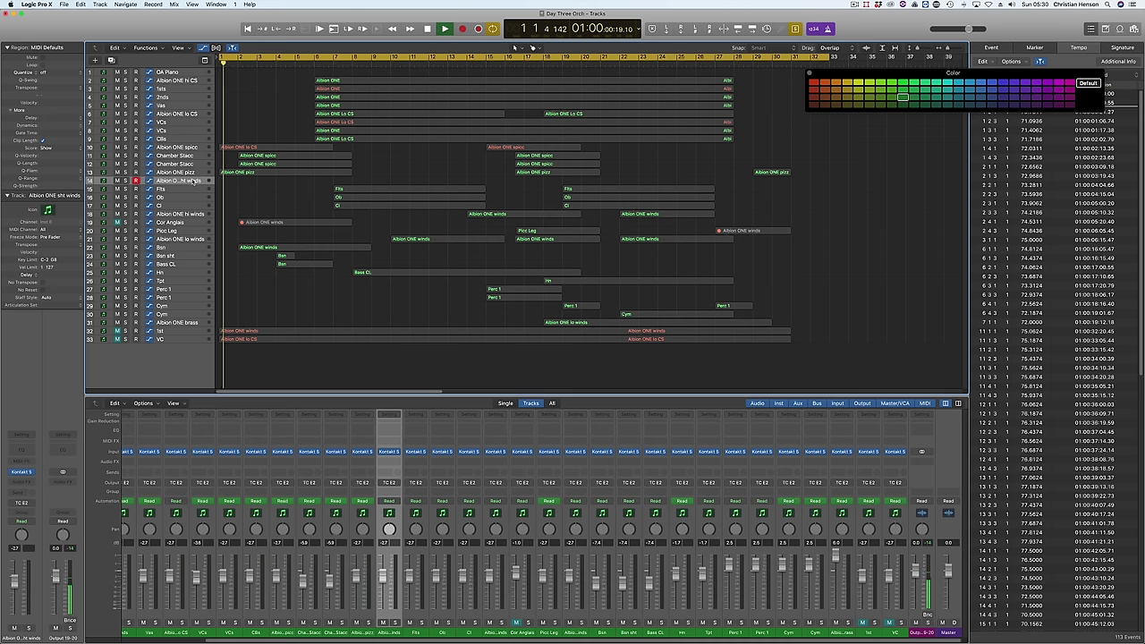
key("alt+p")
left_click(512, 254)
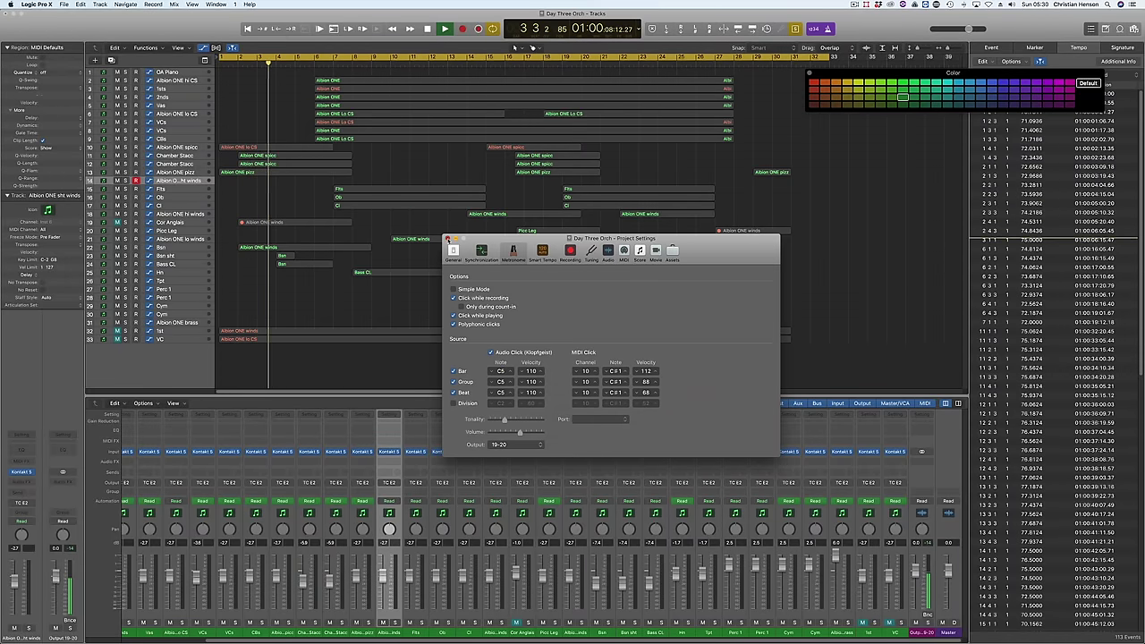
left_click(449, 239)
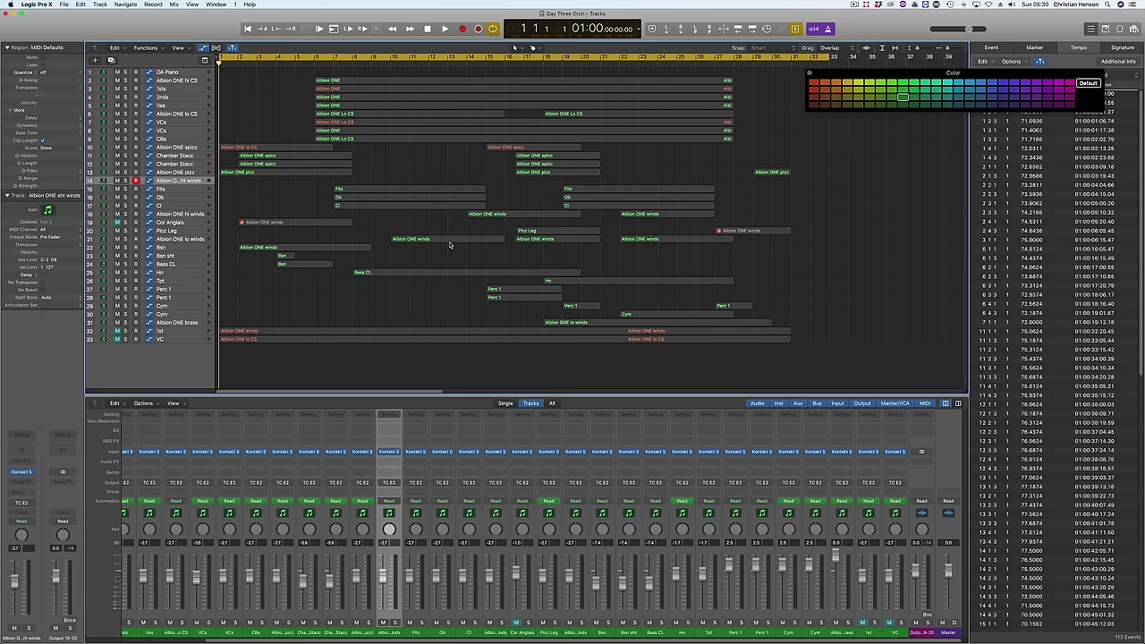
key("space")
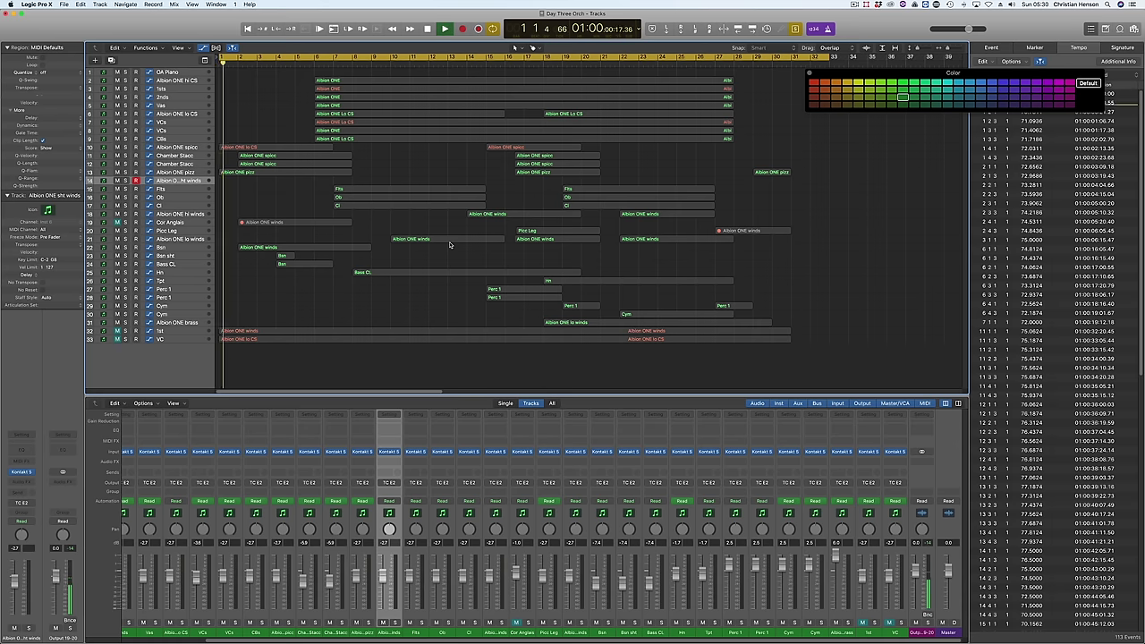
key("space")
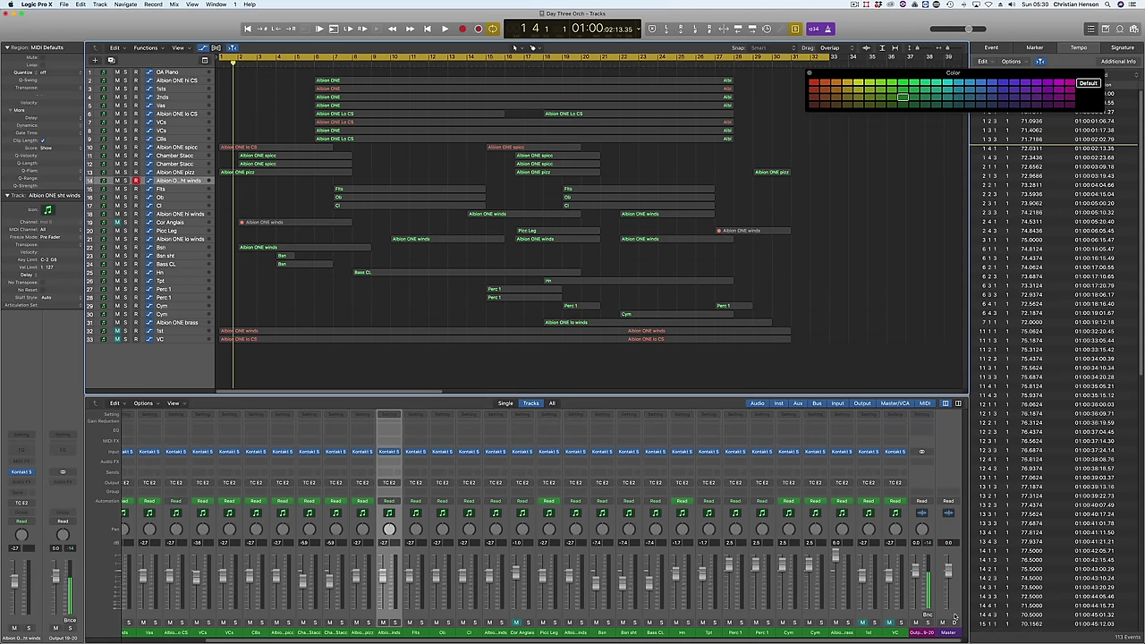
Bounce the metronome on its own as "Day 4 Click" in the Bounces folder
left_click(928, 616)
key("Return")
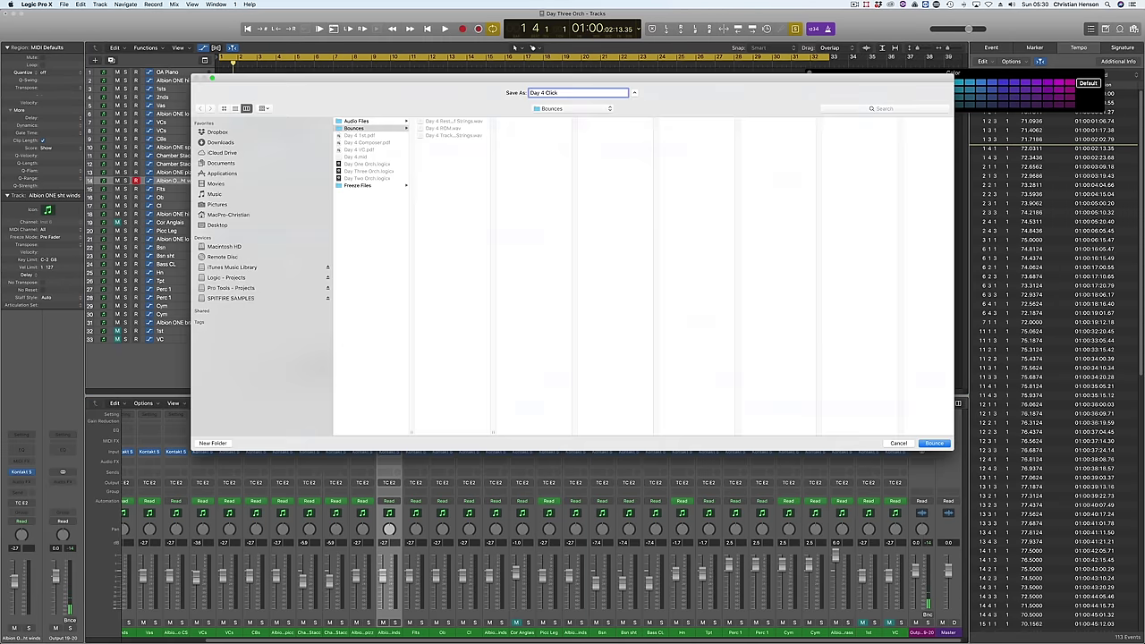
key("Return")
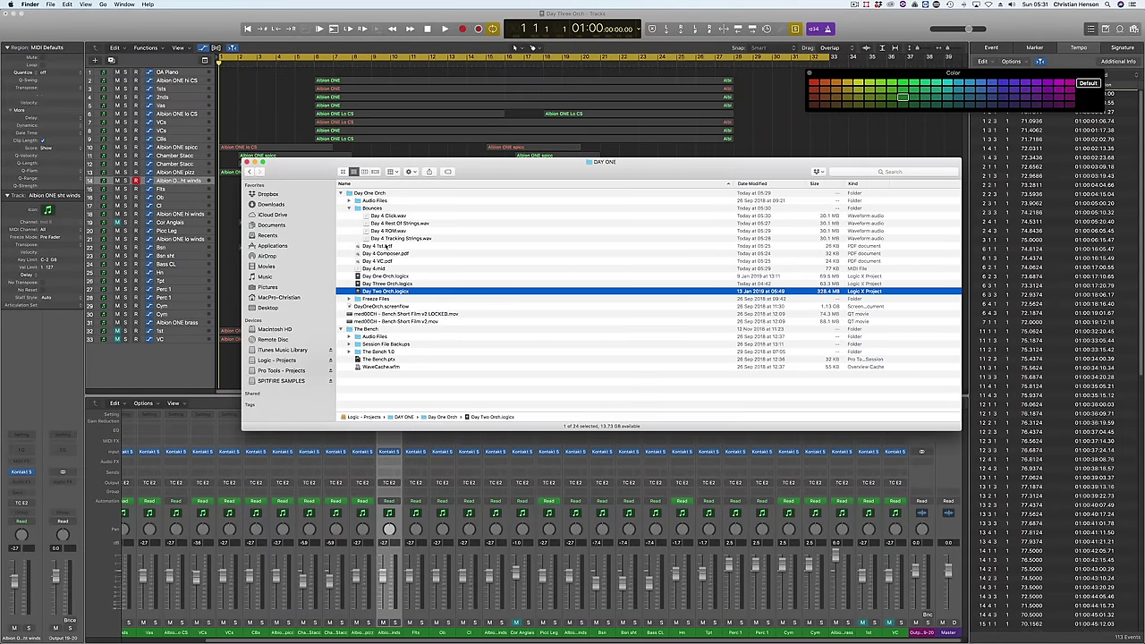
In Finder, preview the Day 4 Click file, then add all four Day 4 bounces at bar 1 on new tracks in Logic Pro
left_click(389, 217)
key("space")
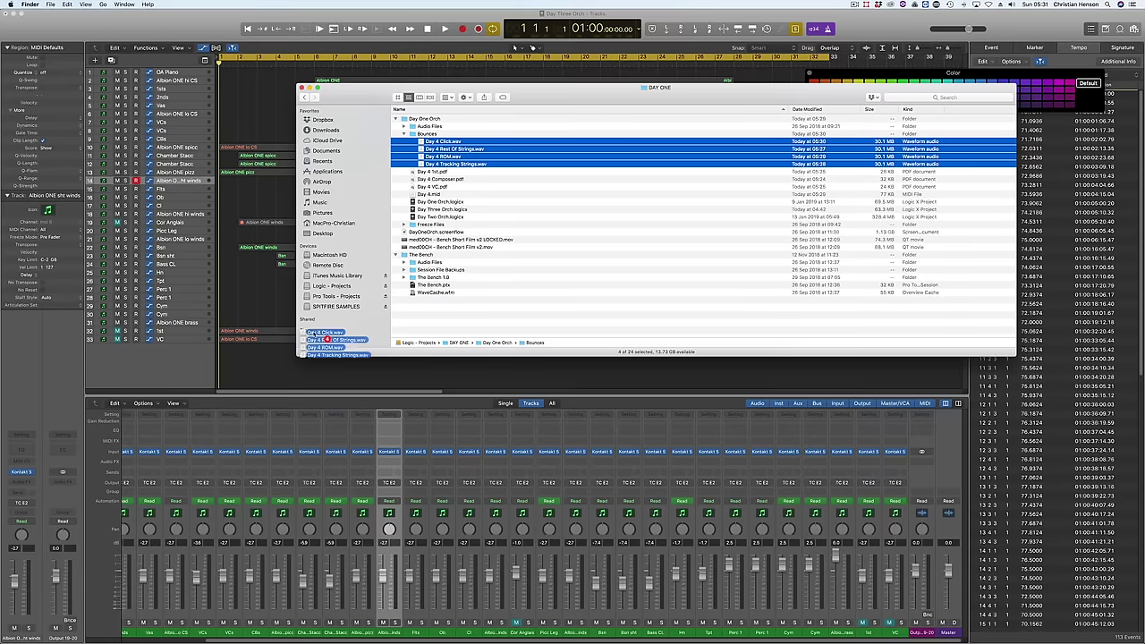
left_click_drag(300, 354, 219, 367)
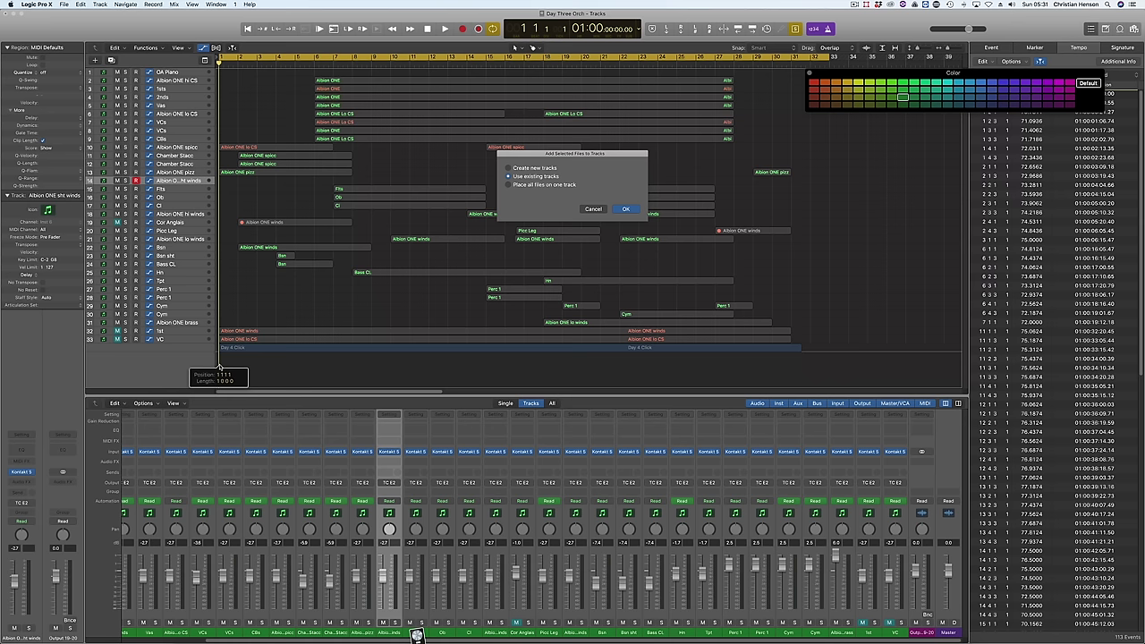
left_click(519, 168)
left_click(624, 209)
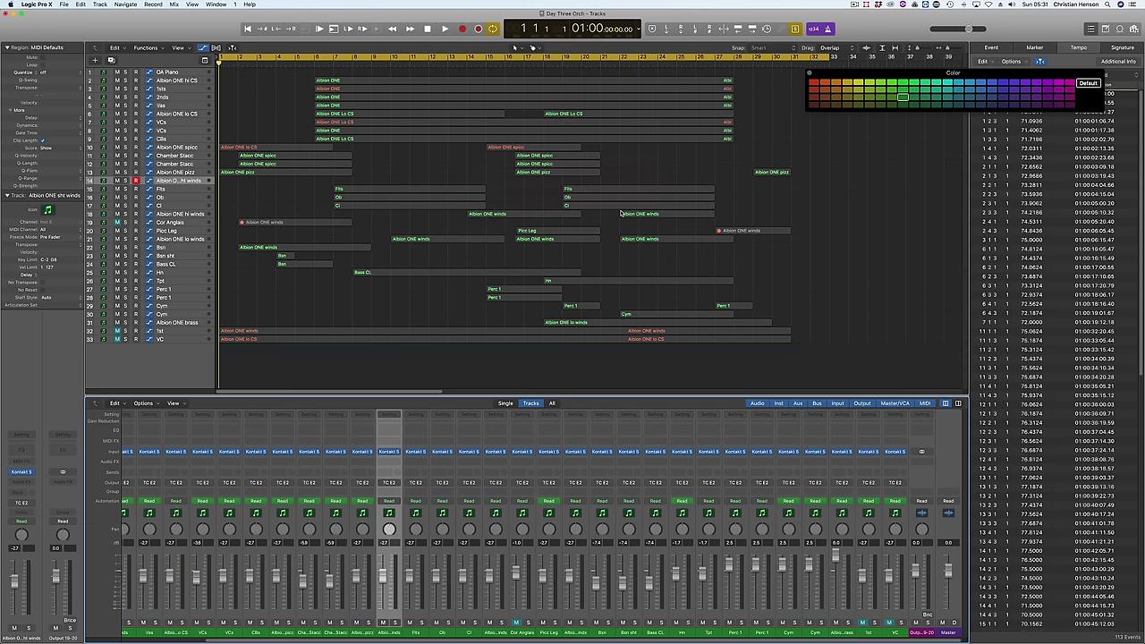
Select the four imported bounce tracks, Day 4 Click through Day 4 Tracking Strings, and route their output to TC E2
left_click(182, 348)
left_click(175, 356, "shift")
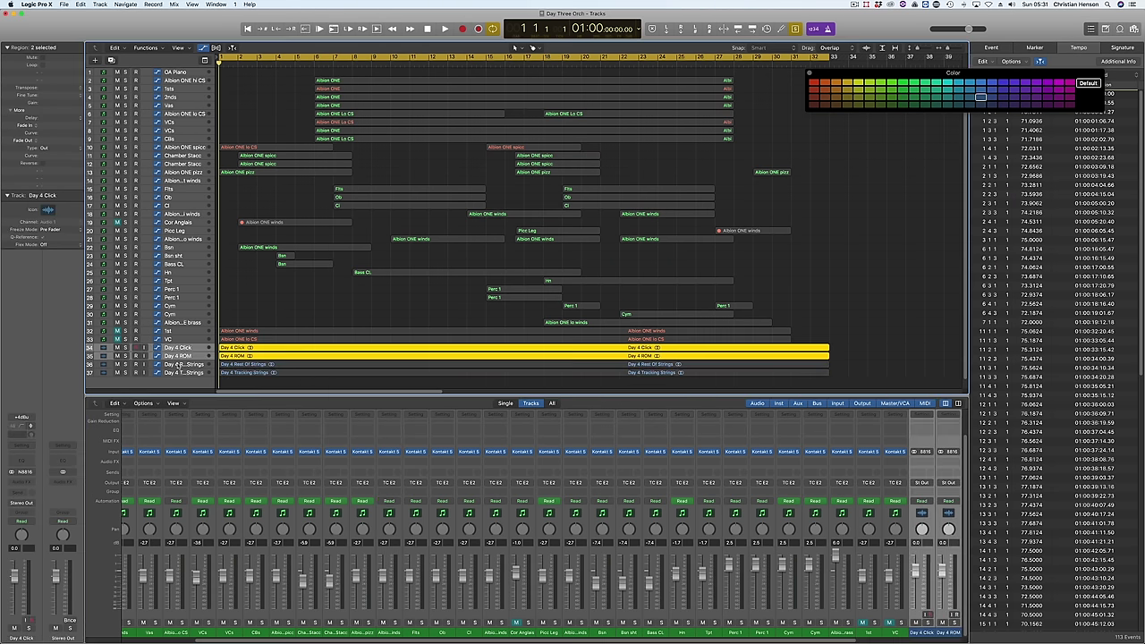
left_click(175, 365, "shift")
left_click(175, 372, "shift")
Play the four imported bounces together from bar 1 to check that the stems and click line up
key("space")
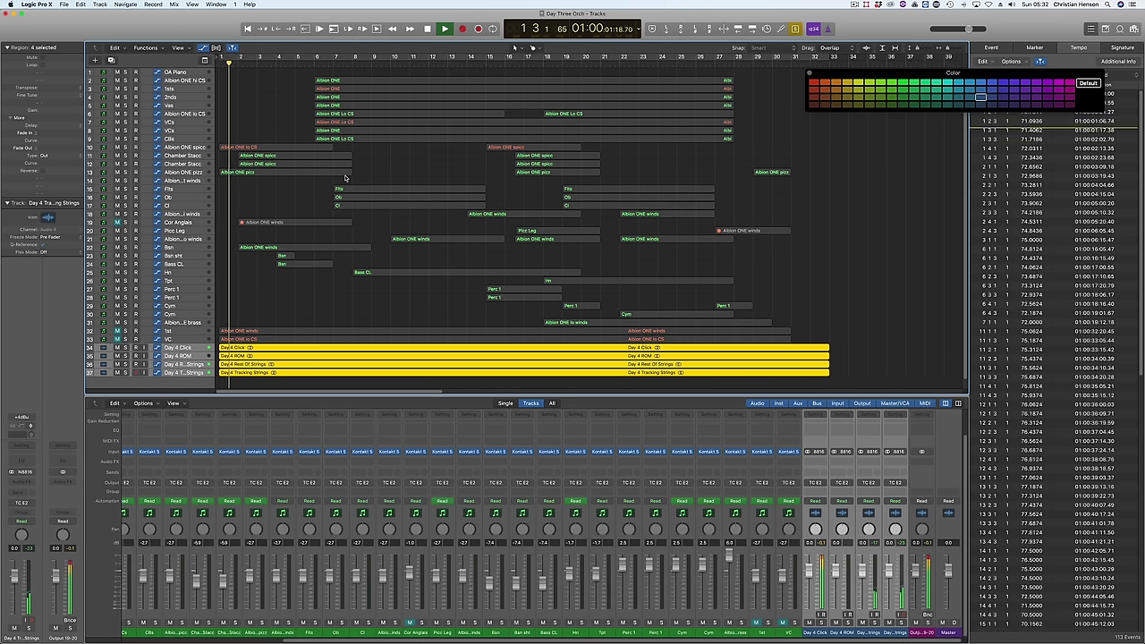
left_click(242, 147)
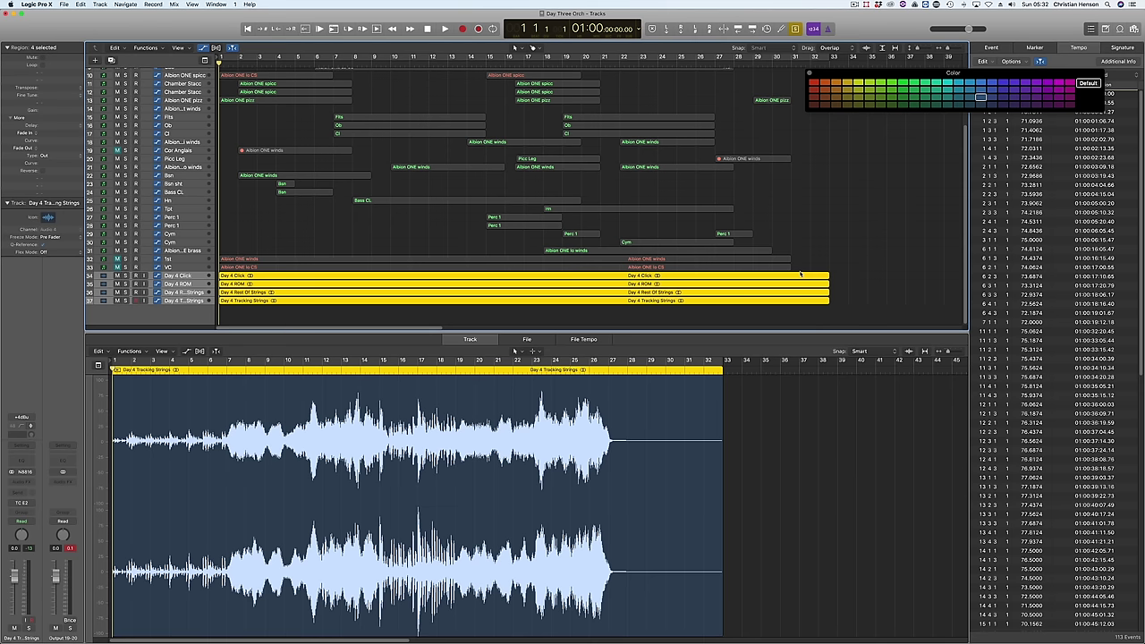
key("space")
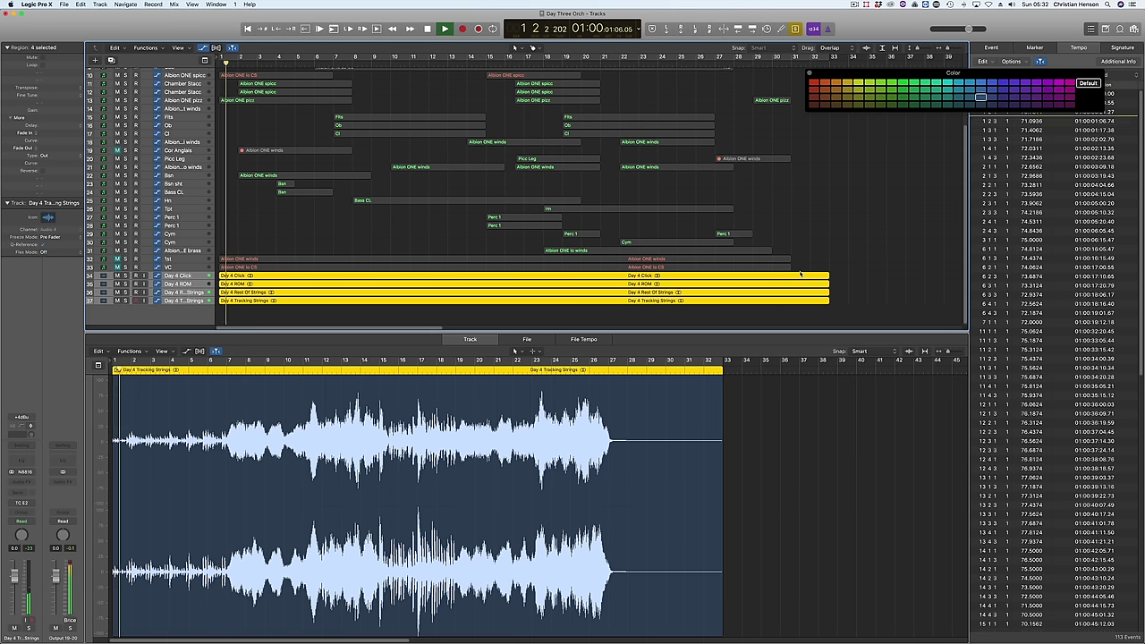
key("space")
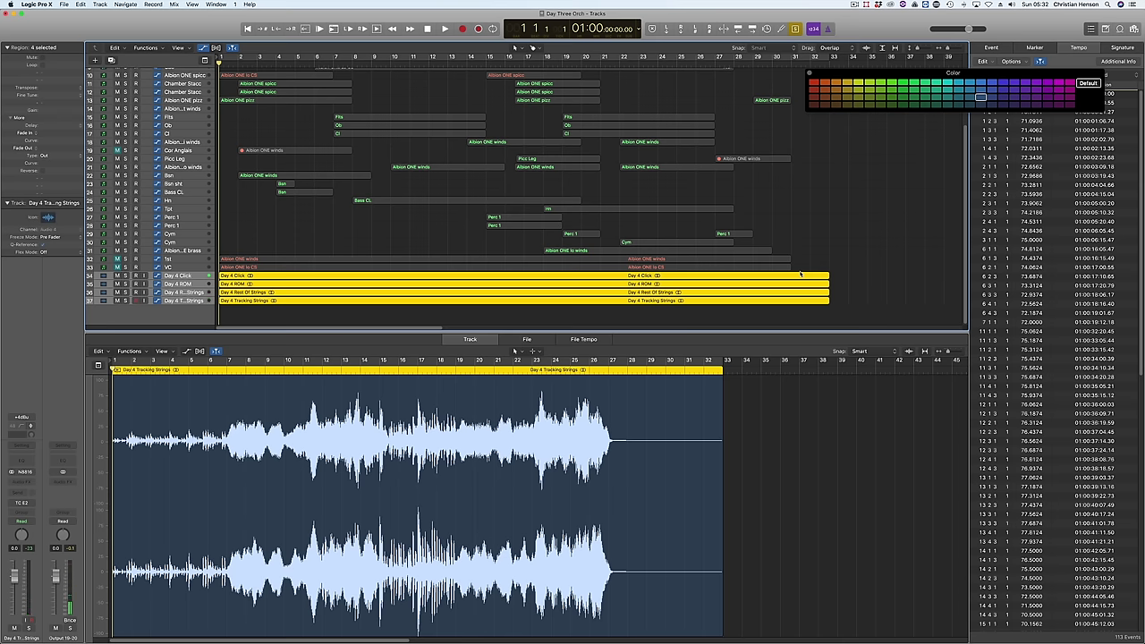
Delete the four imported bounce regions from the Day 4 audio tracks
scroll(801, 273, "right", 1)
left_click_drag(810, 235, 832, 313)
key("Delete")
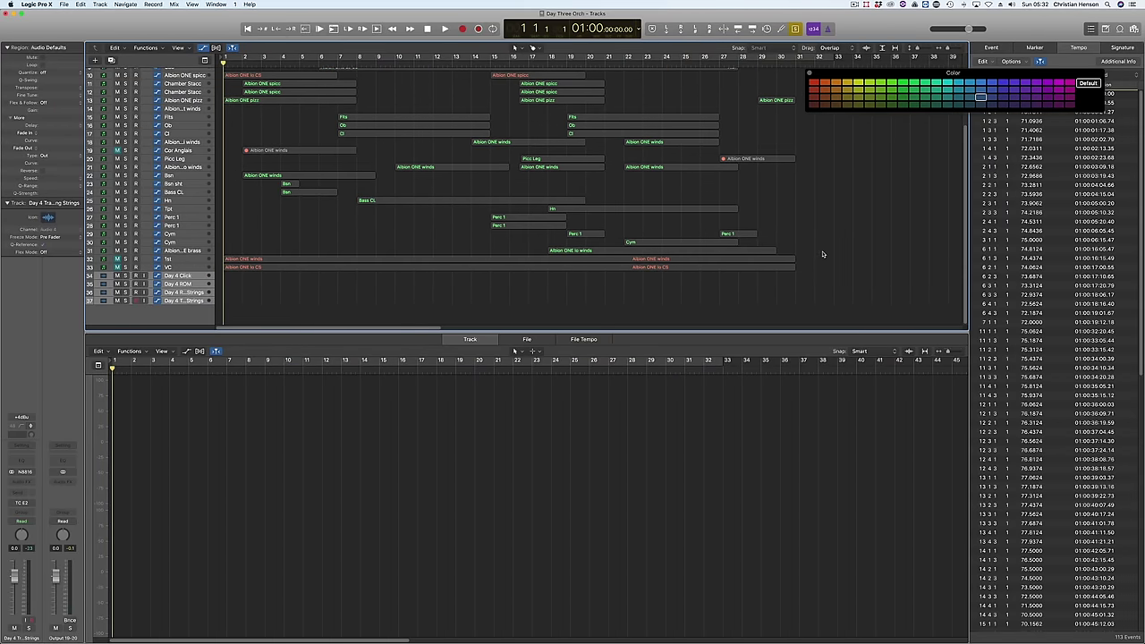
Set the cycle range from bar 1 to bar 3, select all regions and insert silence at the locators
key("super+a")
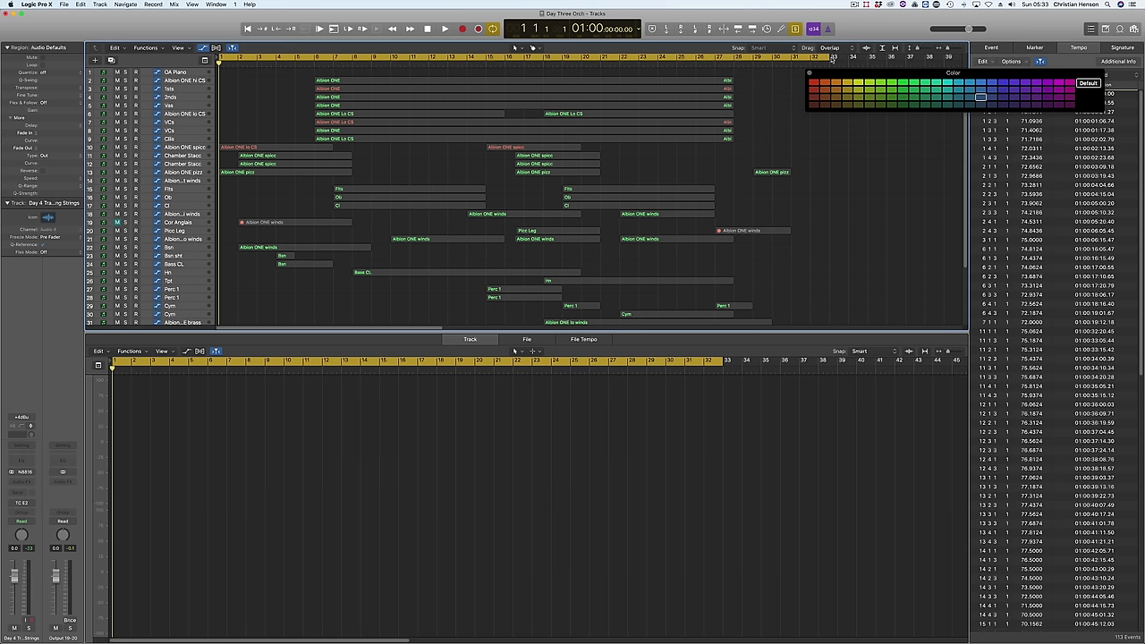
left_click_drag(830, 57, 256, 108)
key("super+a")
left_click(80, 4)
mouse_move(126, 228)
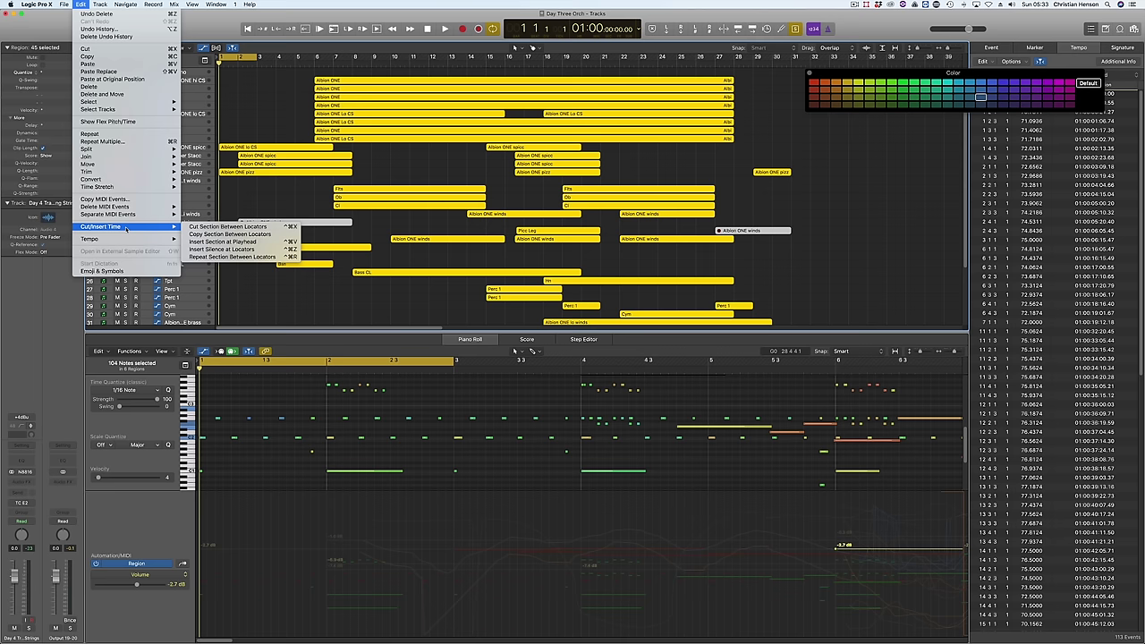
left_click(222, 249)
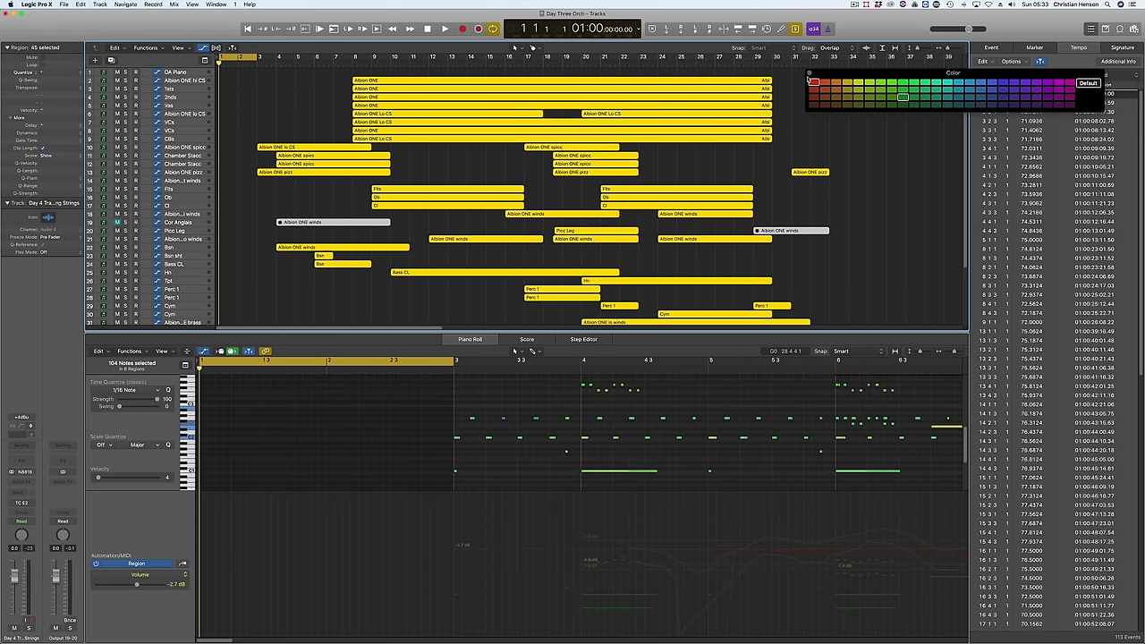
Check the shifted tempo events and play the two empty lead-in bars with the click into the music
left_click(1035, 168)
key("super+a")
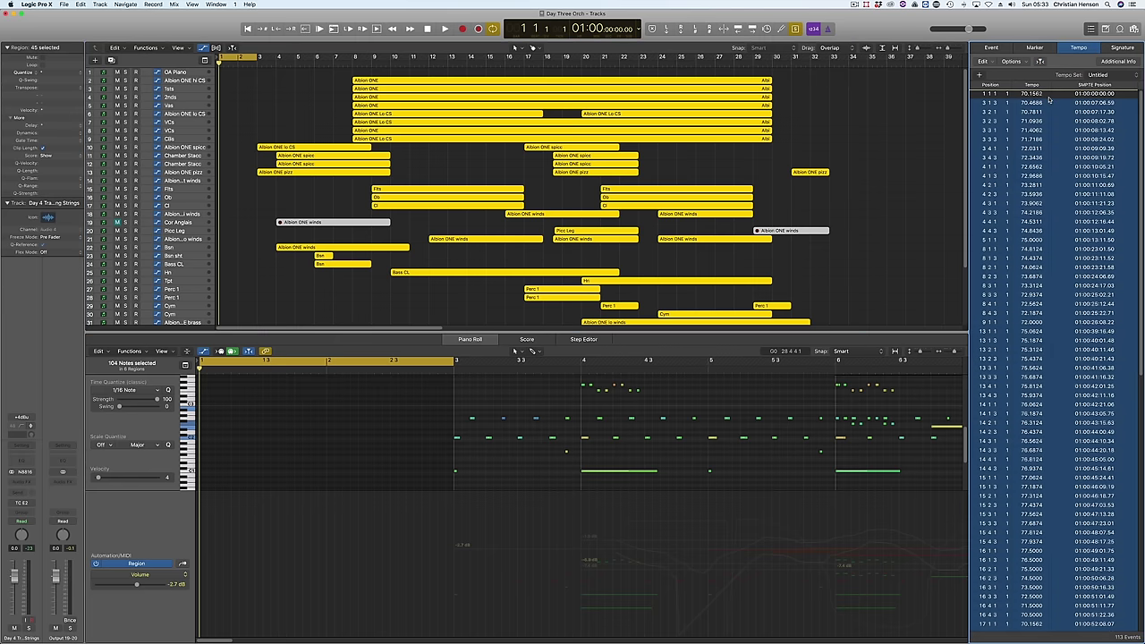
left_click(237, 57)
key("space")
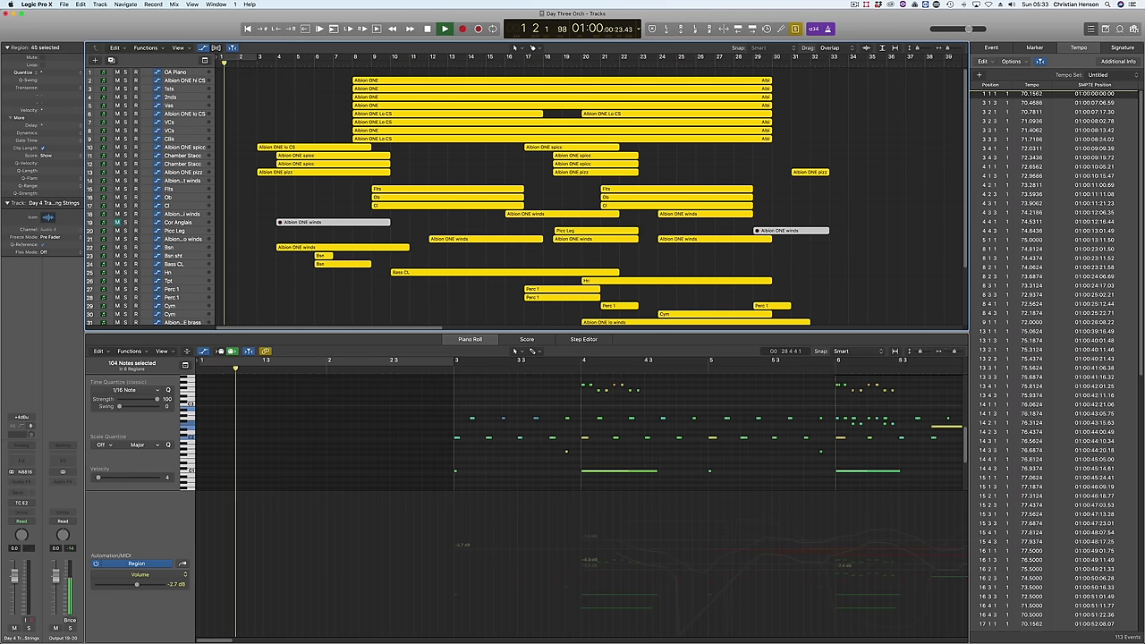
scroll(268, 109, "down", 5)
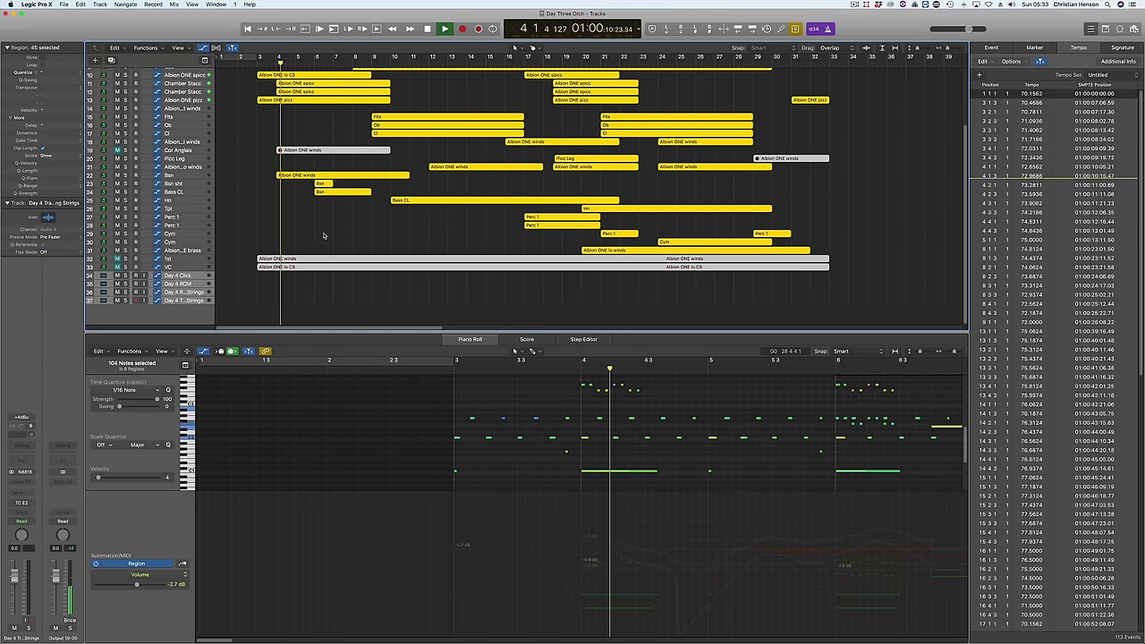
key("space")
Open the score of the 1st violin part with the added lead-in bars and output it as a PDF
left_click(301, 267)
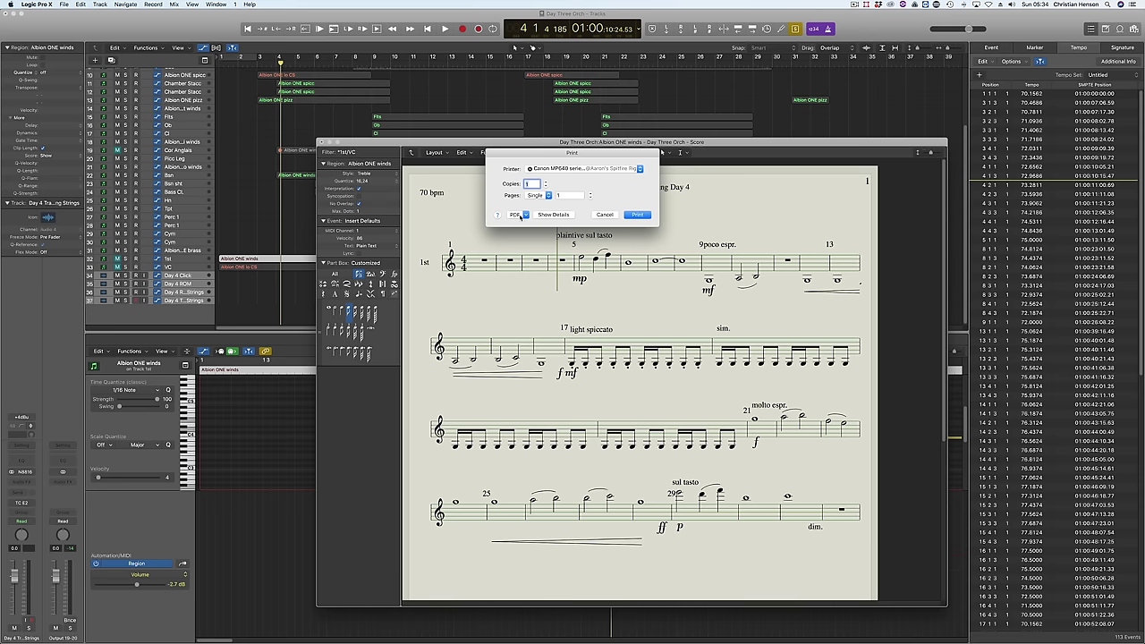
left_click(520, 216)
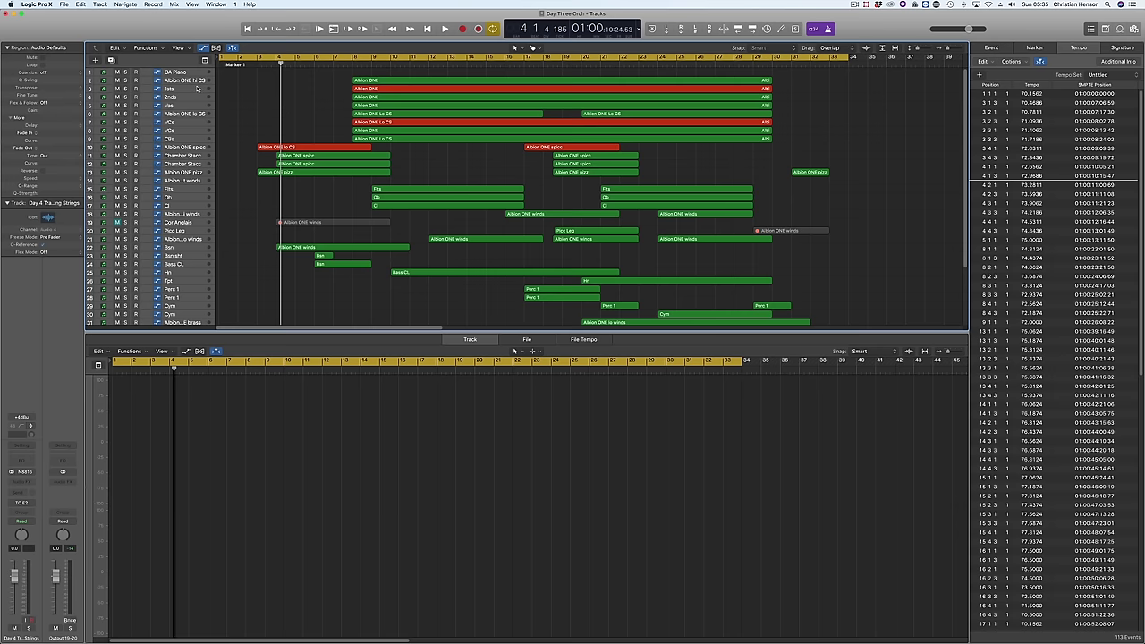
Select the red regions on the 1sts, VCs and Albion ONE spicc tracks
left_click(204, 89)
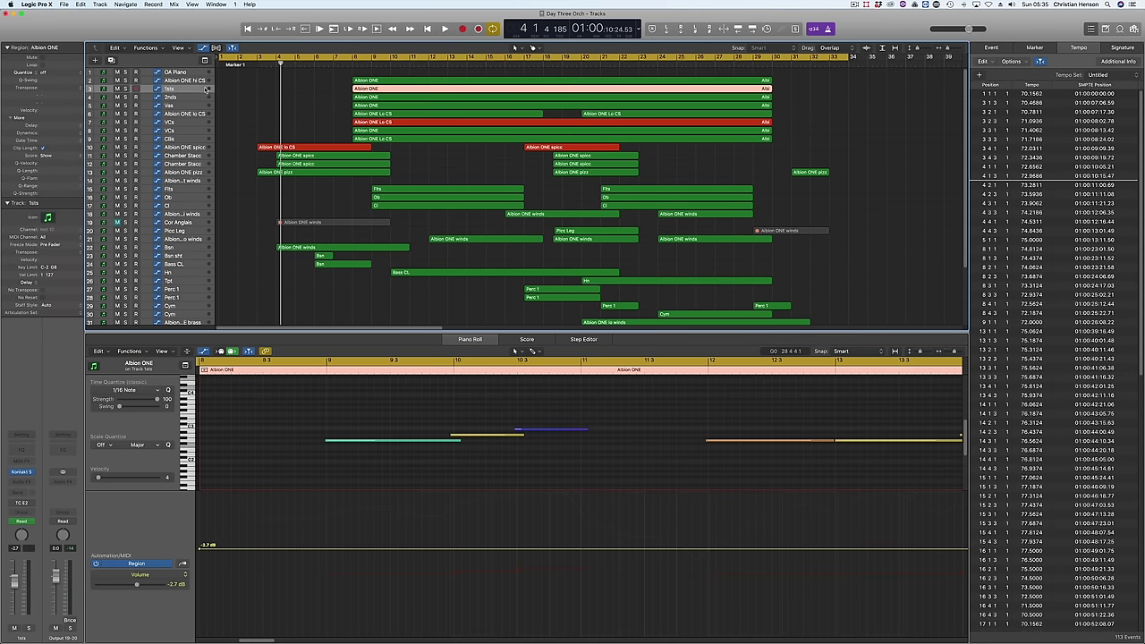
left_click(185, 125, "shift")
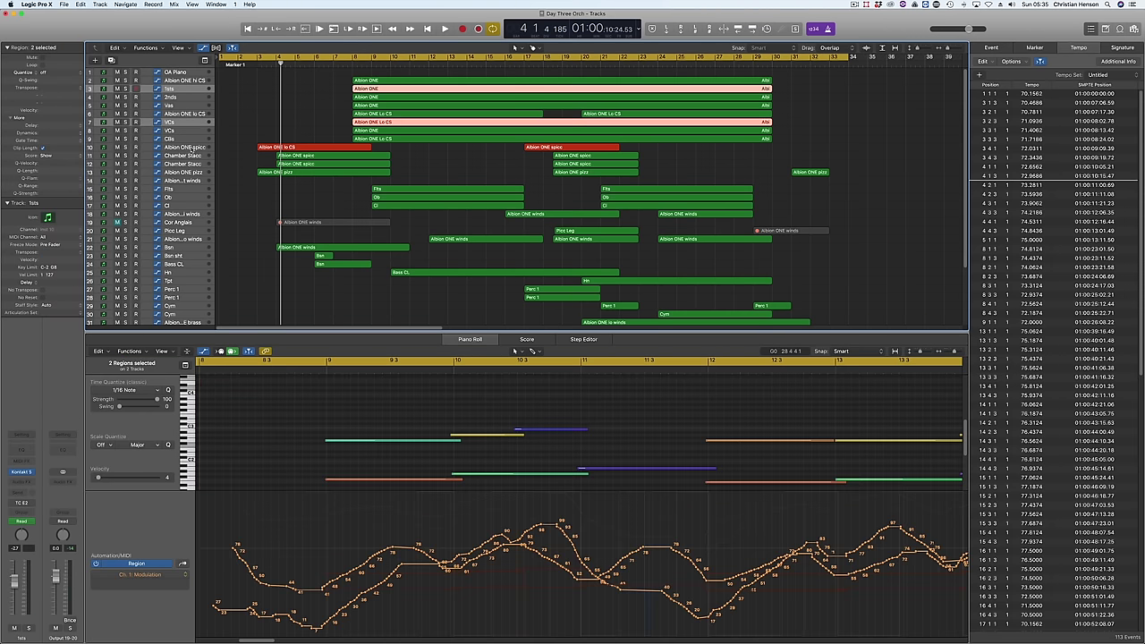
left_click(190, 147, "shift")
scroll(349, 147, "down", 4)
scroll(349, 146, "up", 2)
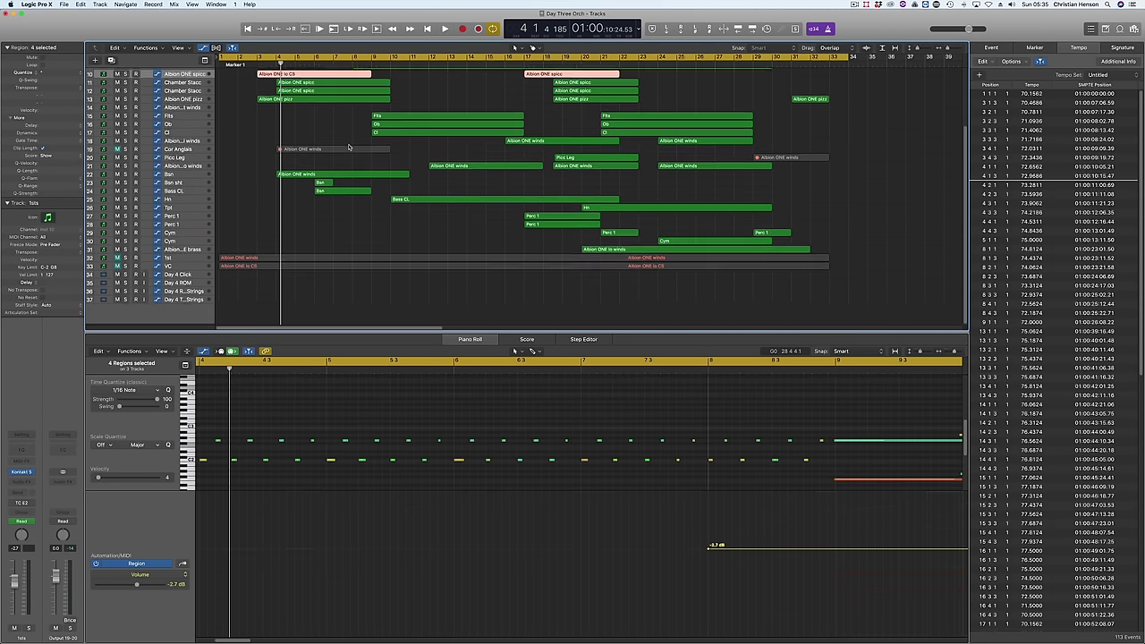